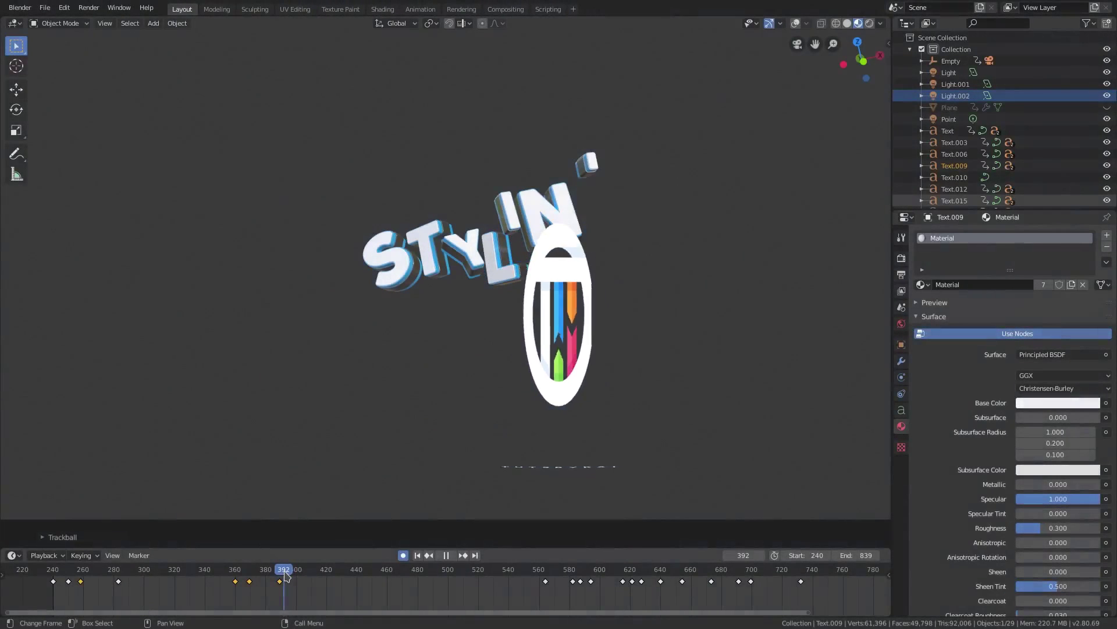
# Stop playback at frame 392 and move the letter L there to auto-keyframe its new location
pyautogui.press('space')
pyautogui.press('g')
pyautogui.click(534, 314)
pyautogui.press('g')
pyautogui.click(673, 308)
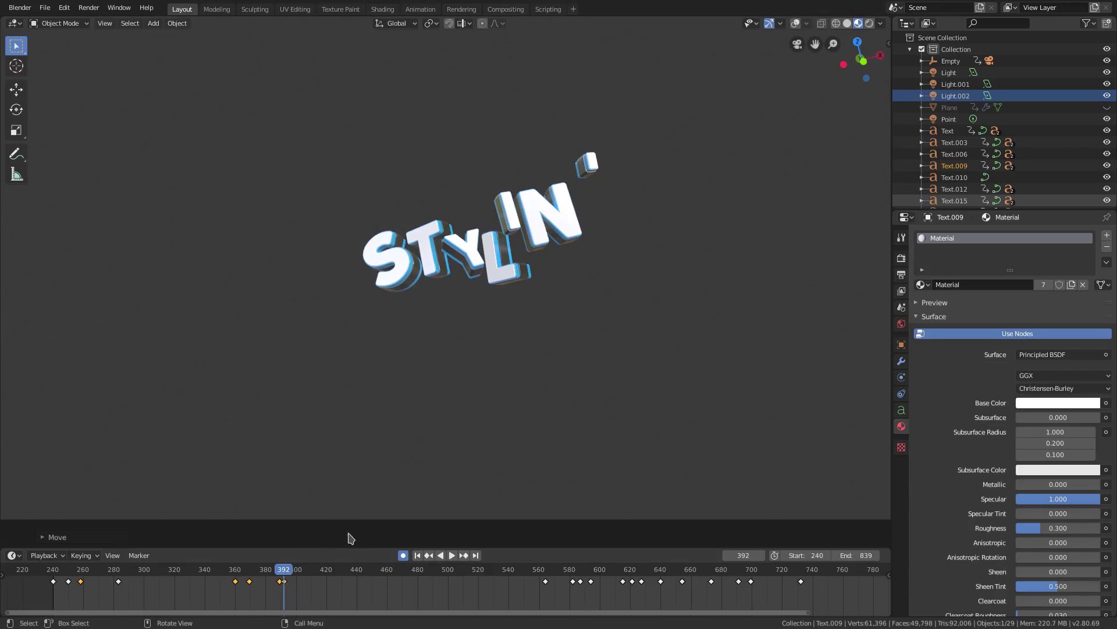
# At frame 402, move the letter L up into line with its neighbouring letters to auto-keyframe its position
pyautogui.click(299, 576)
pyautogui.press('g')
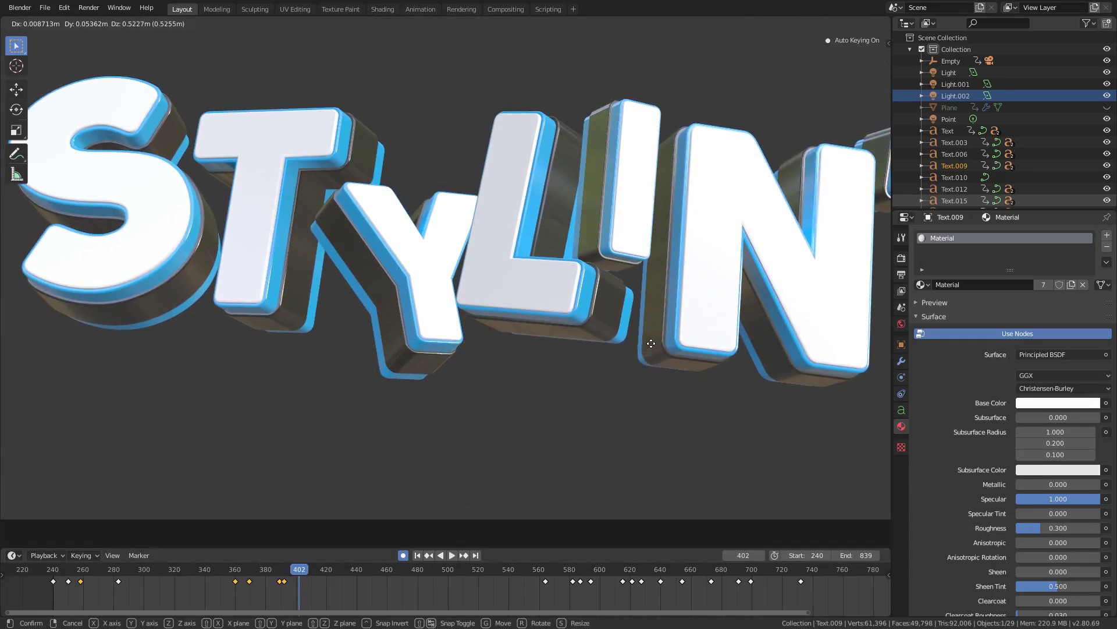
pyautogui.click(652, 343)
pyautogui.moveTo(268, 582); pyautogui.dragTo(299, 612)
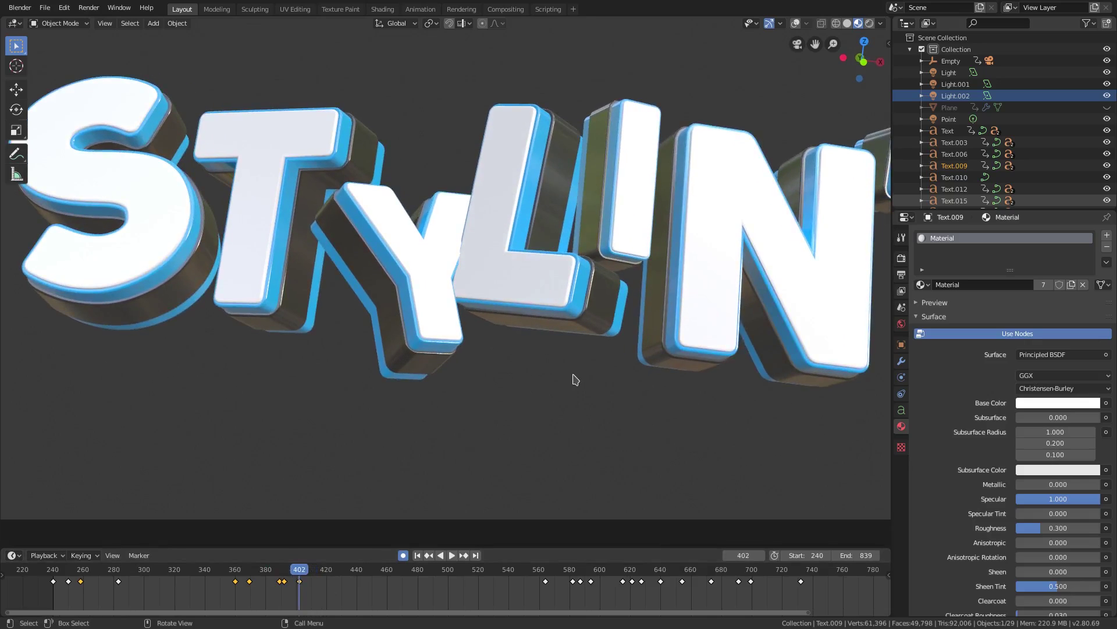
pyautogui.press('g')
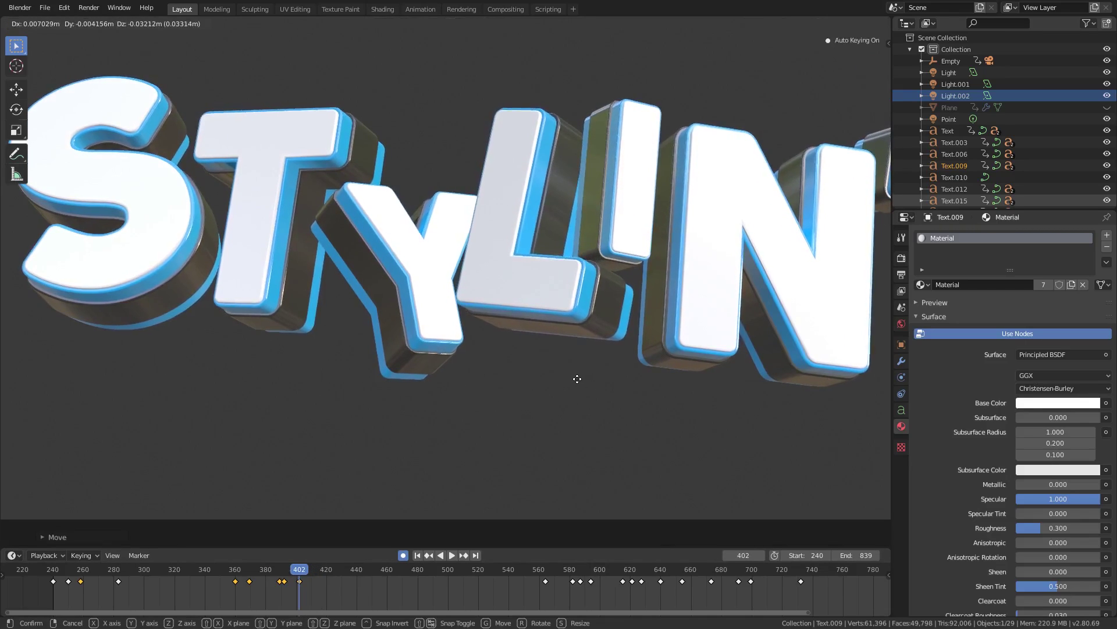
pyautogui.click(575, 379)
# Duplicate the letter L's frame-360 keyframe to about frame 419
pyautogui.press('space')
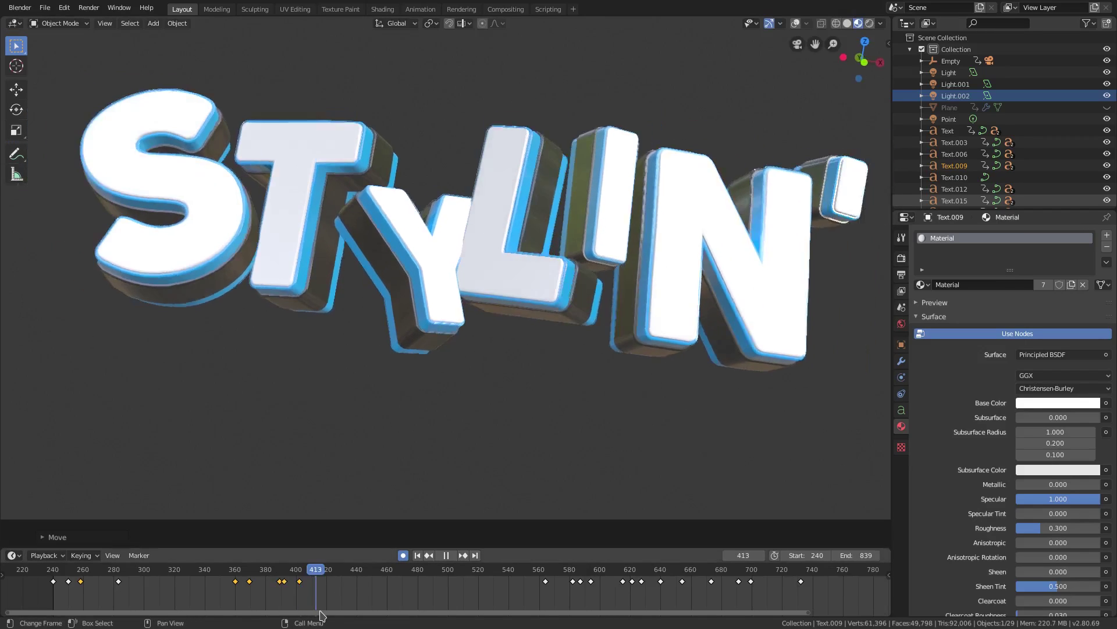
pyautogui.press('space')
pyautogui.click(236, 582)
pyautogui.hotkey('shift', 'd')
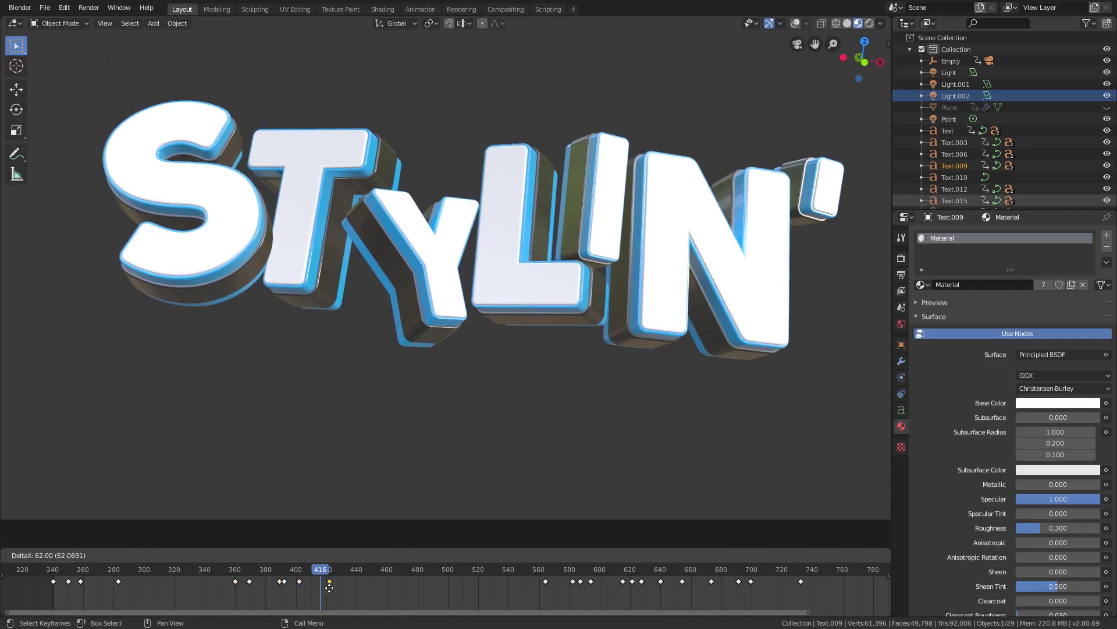
pyautogui.click(325, 587)
pyautogui.press('space')
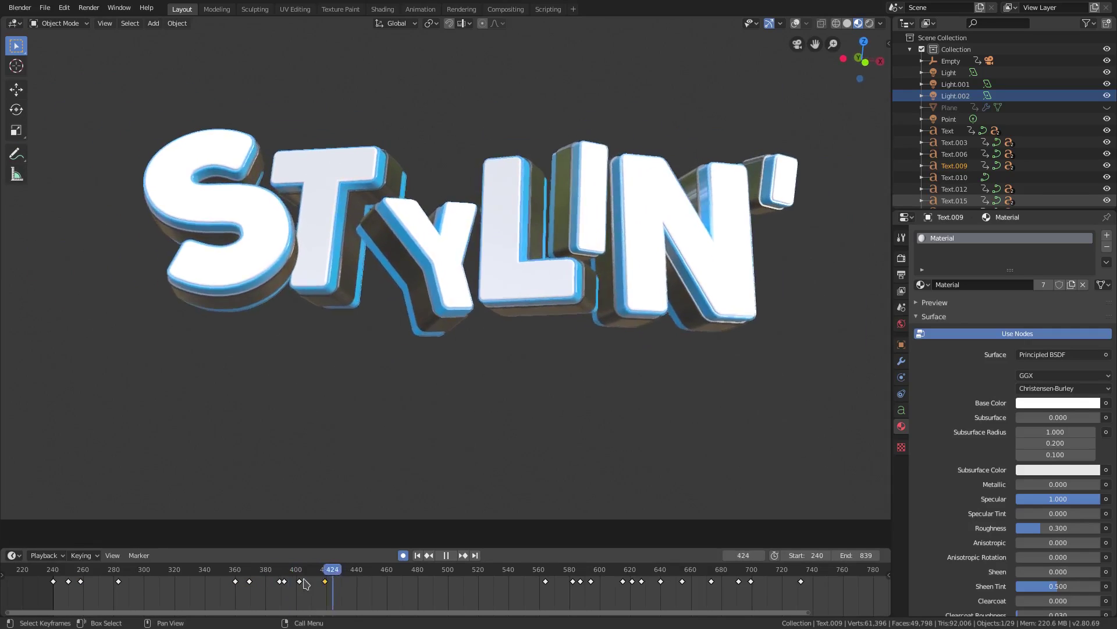
# Move the letter L's duplicated keyframe back to frame 402
pyautogui.press('space')
pyautogui.press('g')
pyautogui.click(301, 588)
pyautogui.press('g')
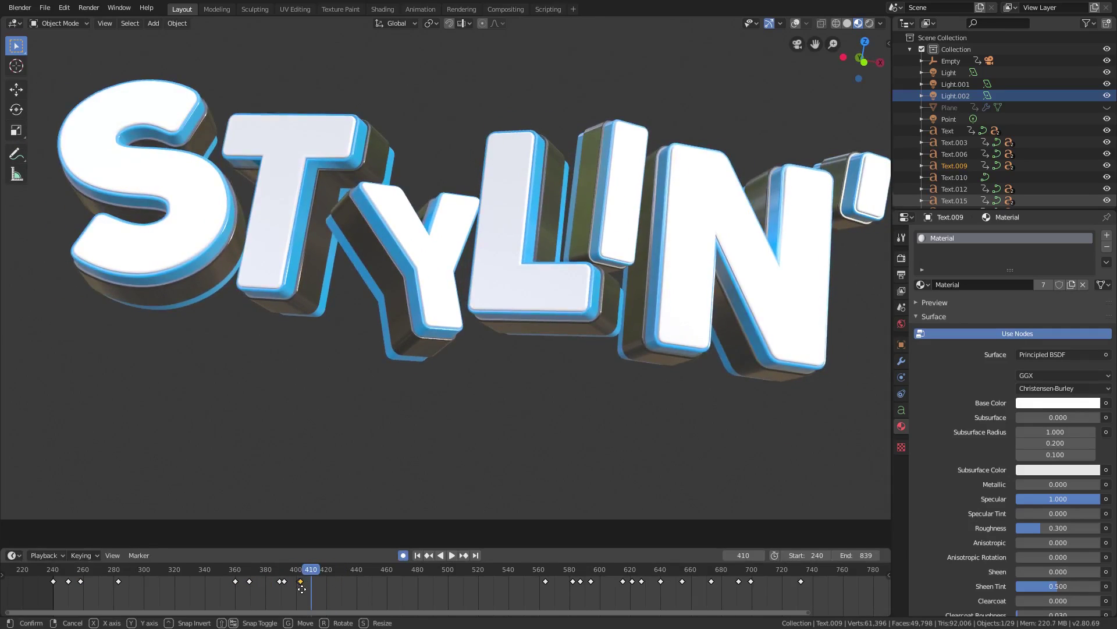
pyautogui.click(302, 589)
# Replay the animation from about frame 340 to review the letter L's motion, and stop at frame 360
pyautogui.scroll(3, 299, 593)
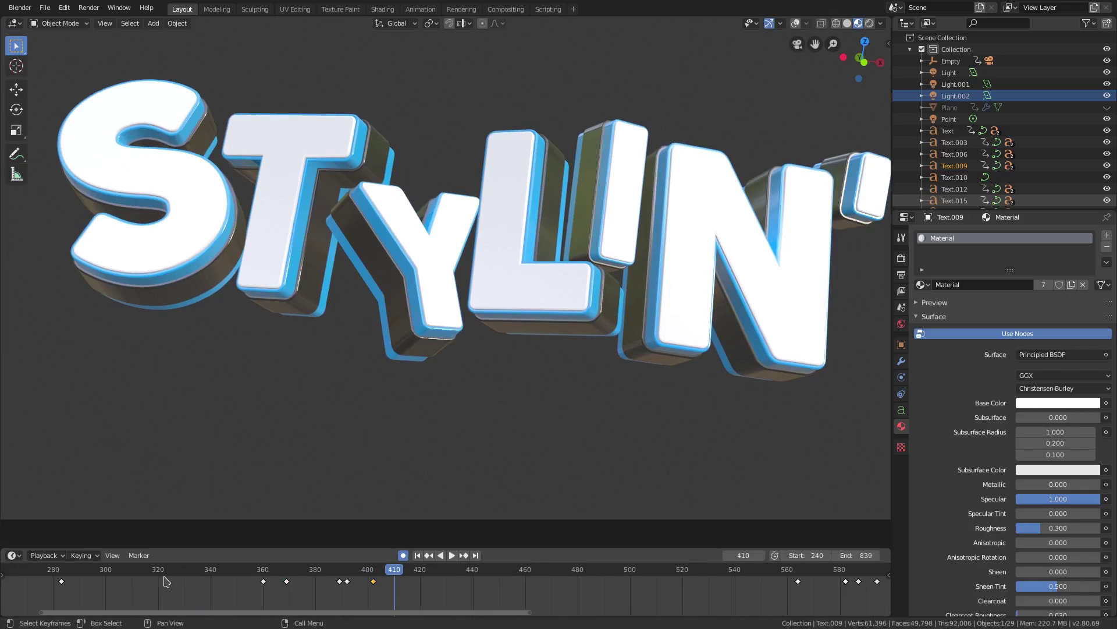
pyautogui.moveTo(147, 568); pyautogui.dragTo(190, 569)
pyautogui.click(452, 554)
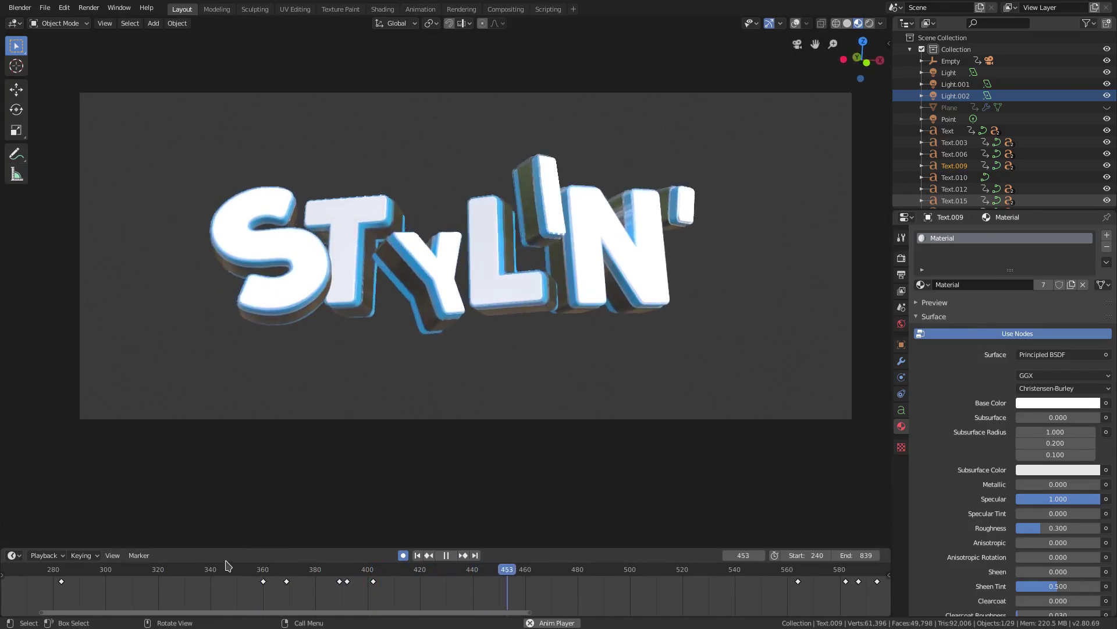
pyautogui.click(209, 575)
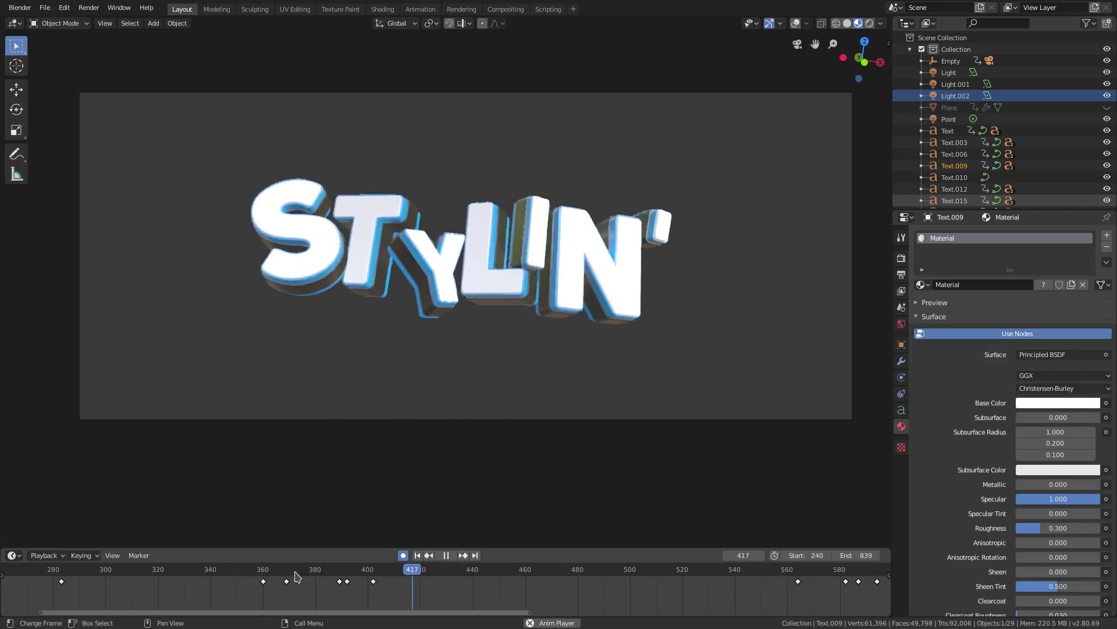
pyautogui.click(263, 571)
pyautogui.press('space')
# Reselect the letter L and replay its motion from frame 360 in a closer view
pyautogui.click(477, 252)
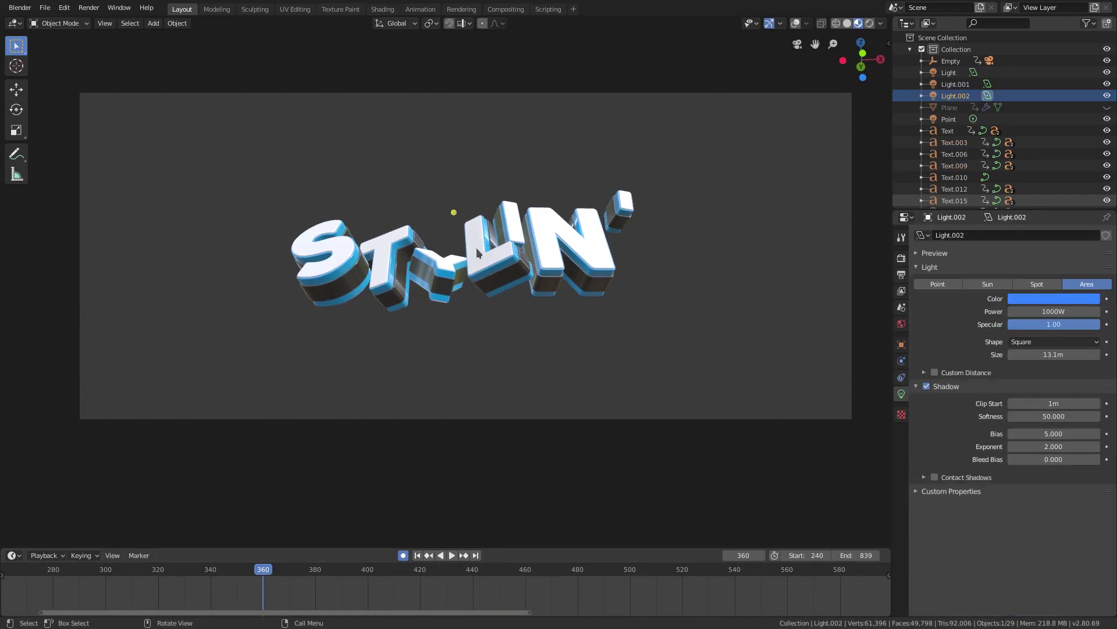
pyautogui.click(484, 230)
pyautogui.press('space')
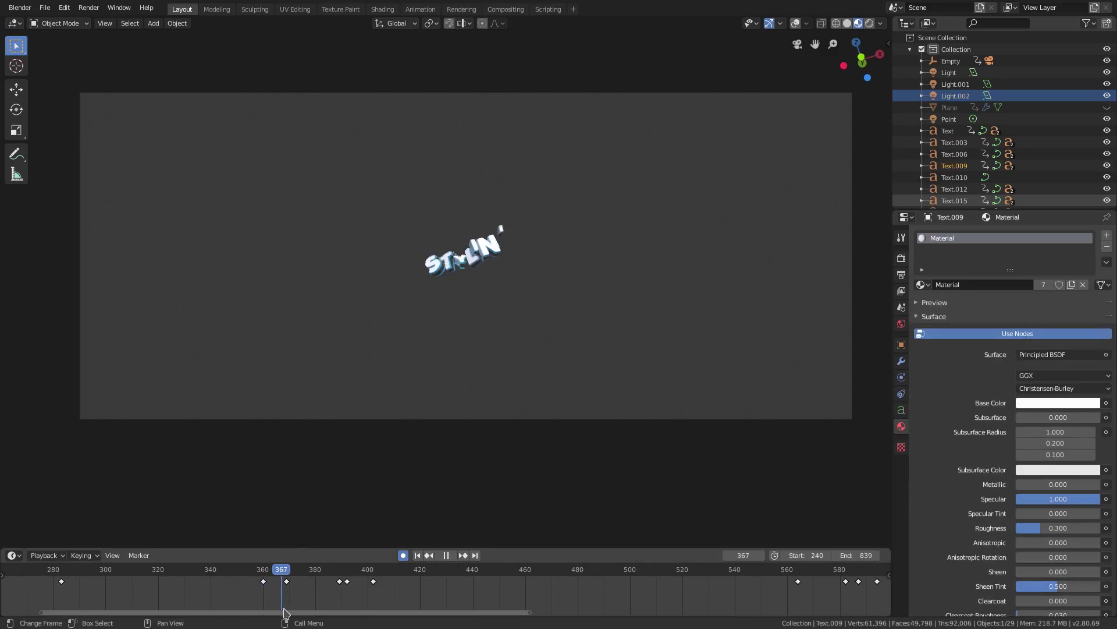
pyautogui.scroll(6, 414, 269)
pyautogui.press('space')
pyautogui.moveTo(265, 573)
pyautogui.mouseDown()
pyautogui.moveTo(299, 576)
pyautogui.moveTo(263, 581)
pyautogui.mouseUp()
pyautogui.press('space')
pyautogui.moveTo(263, 580); pyautogui.dragTo(263, 578)
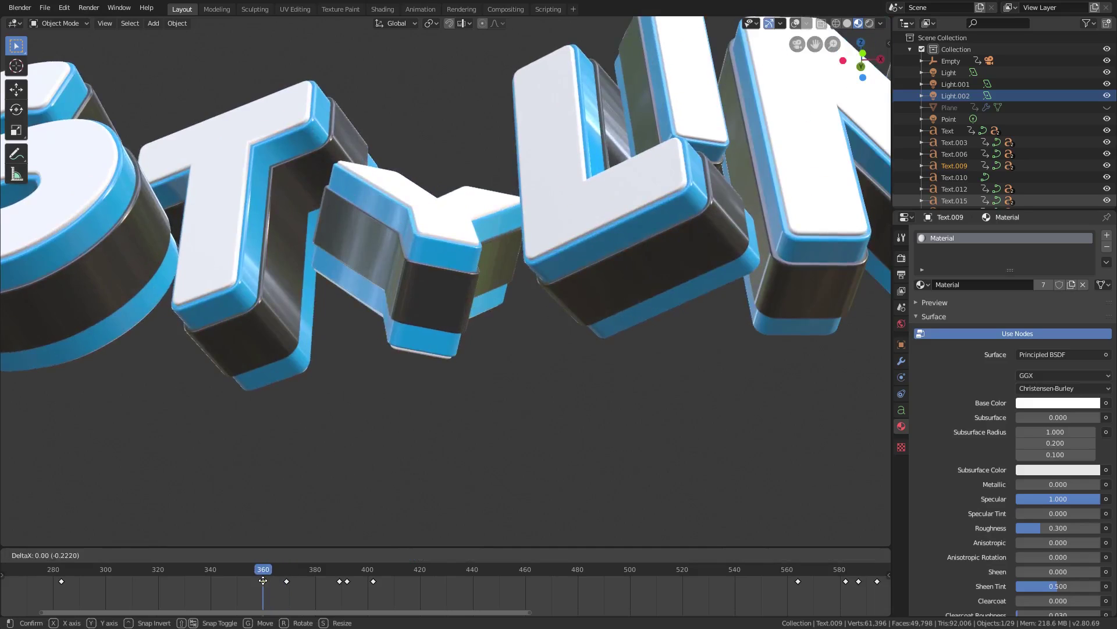
# Select the letter T and move it slightly at frame 360 to auto-keyframe its location
pyautogui.click(202, 234)
pyautogui.scroll(-2, 291, 231)
pyautogui.press('g')
pyautogui.click(339, 249)
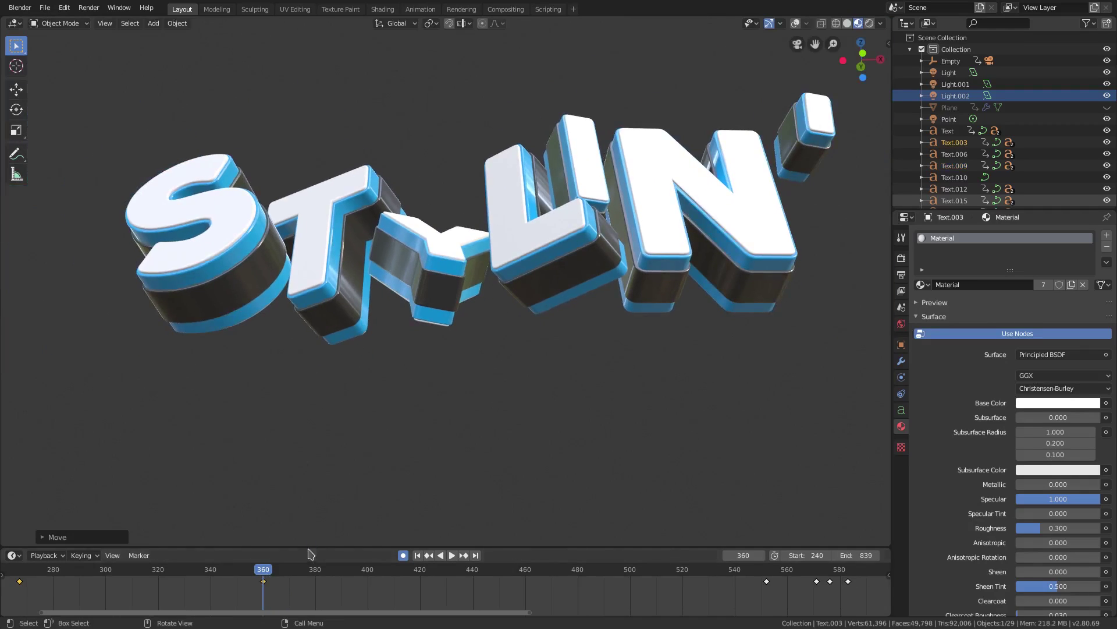
# Advance to frame 372 and move the letter T upward to auto-keyframe its location
pyautogui.press('space')
pyautogui.press('space')
pyautogui.press('g')
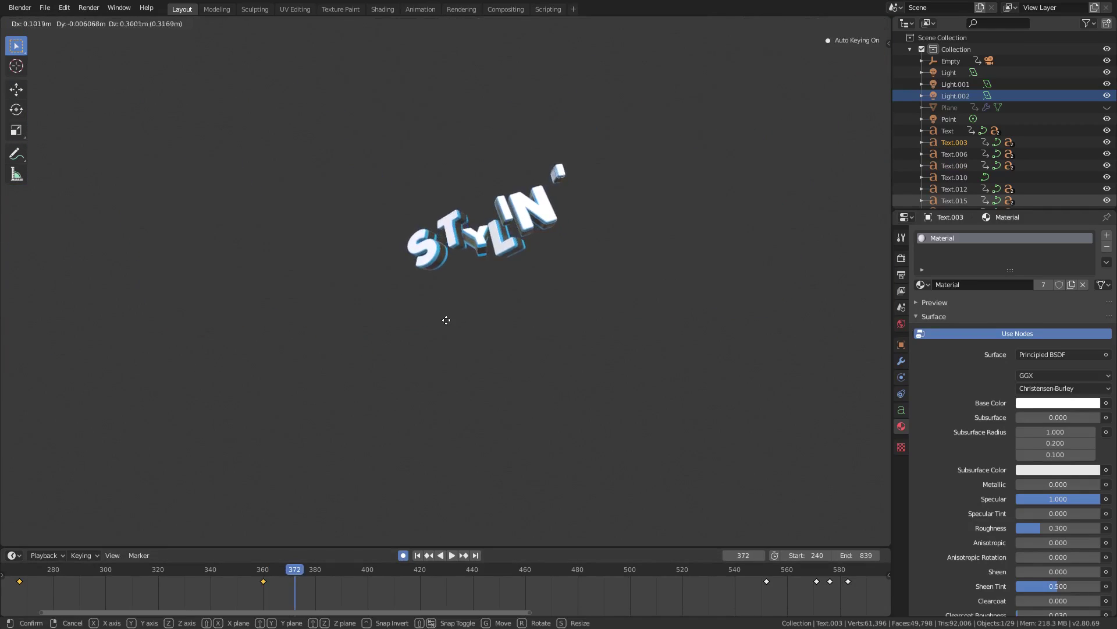
pyautogui.click(443, 322)
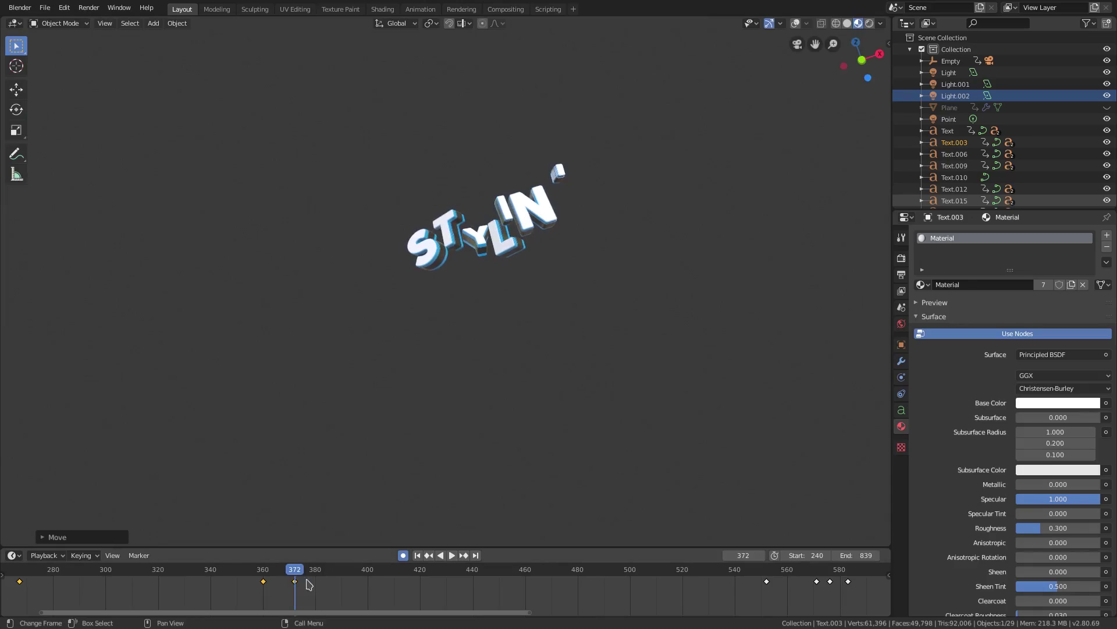
# At frame 389, move the letter T and rotate it with trackball rotation to auto-keyframe both
pyautogui.press('space')
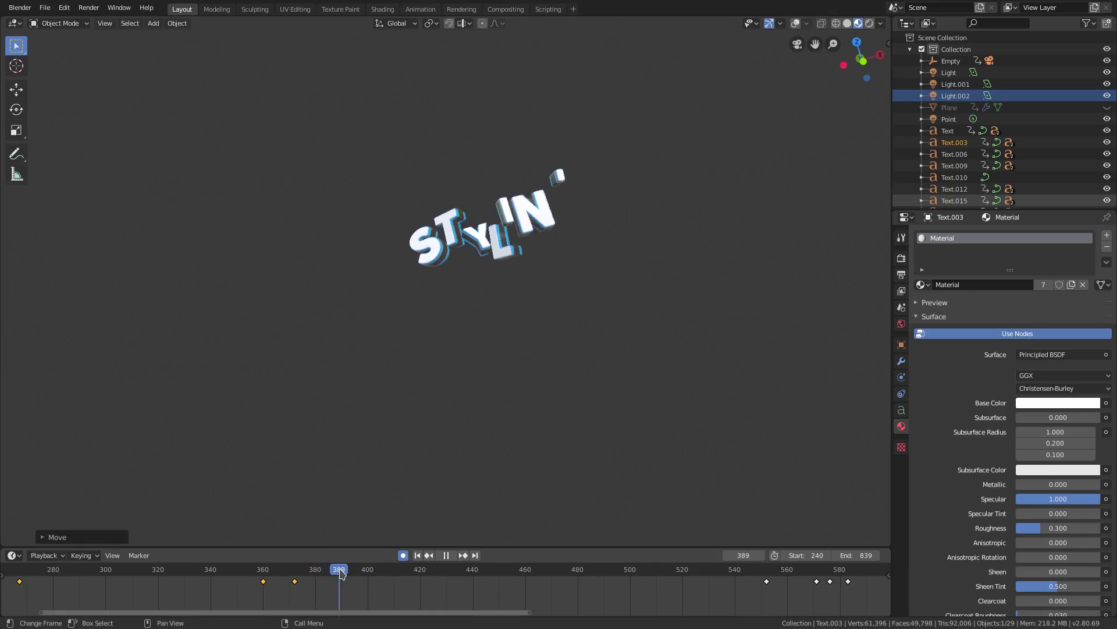
pyautogui.press('space')
pyautogui.press('g')
pyautogui.click(451, 377)
pyautogui.press('r')
pyautogui.press('r')
pyautogui.click(695, 388)
# Advance to frame 392 and move the letter T again to auto-keyframe its location
pyautogui.press('space')
pyautogui.press('space')
pyautogui.press('g')
pyautogui.click(404, 422)
# At frame 400, move the letter T down beside the S to auto-keyframe its location
pyautogui.moveTo(356, 571); pyautogui.dragTo(368, 571)
pyautogui.scroll(-3, 392, 359)
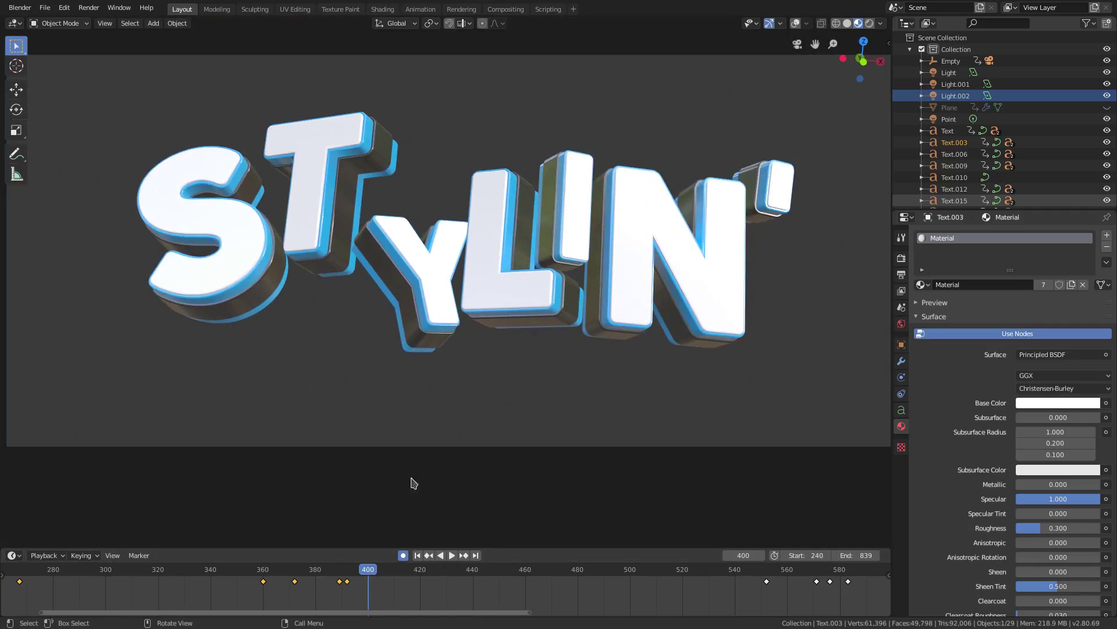
pyautogui.press('g')
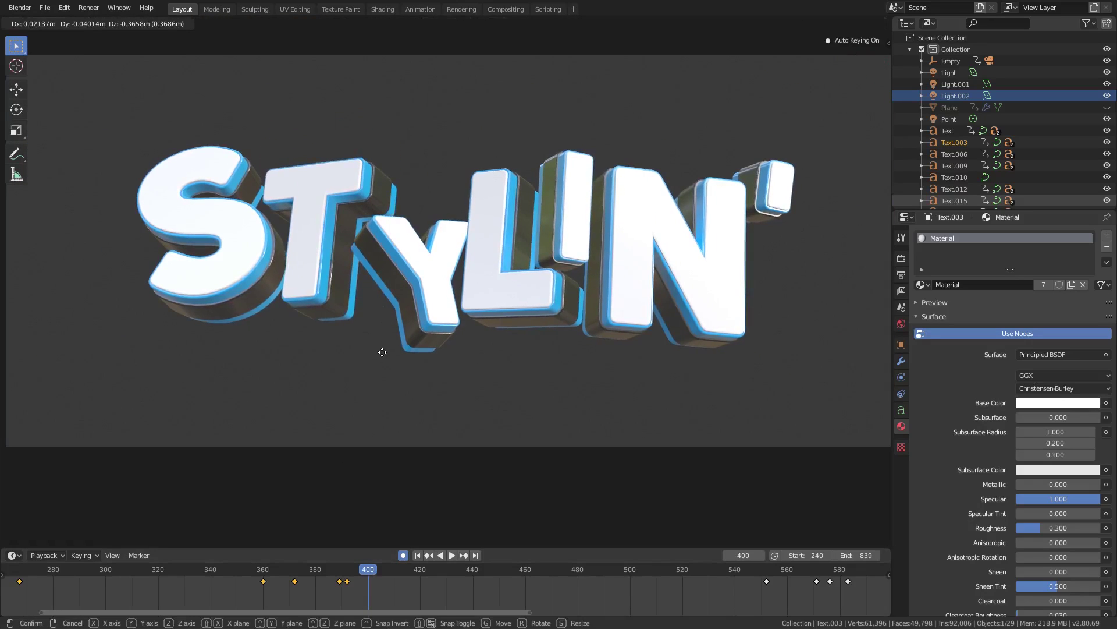
pyautogui.click(385, 354)
# At frame 411, rotate the letter T with trackball rotation to auto-keyframe its orientation
pyautogui.moveTo(363, 582); pyautogui.dragTo(397, 582)
pyautogui.press('r')
pyautogui.press('r')
pyautogui.click(454, 475)
# Duplicate the letter T's frame-360 keyframe to about frame 440 and briefly play from the current frame
pyautogui.moveTo(263, 582); pyautogui.dragTo(308, 582)
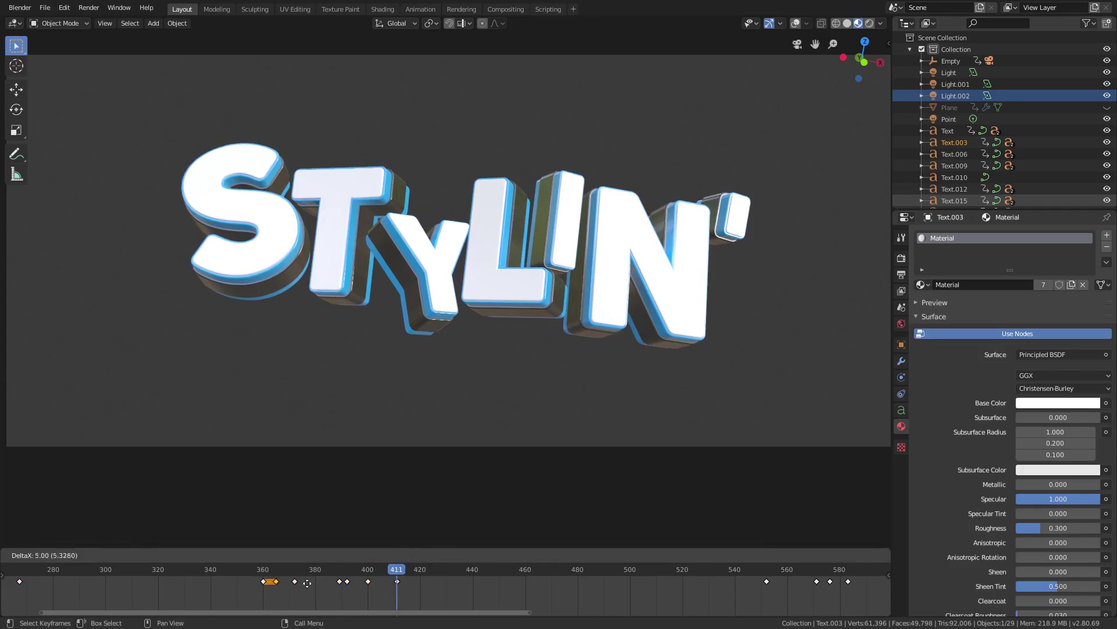
pyautogui.moveTo(469, 583); pyautogui.dragTo(479, 583)
pyautogui.press('space')
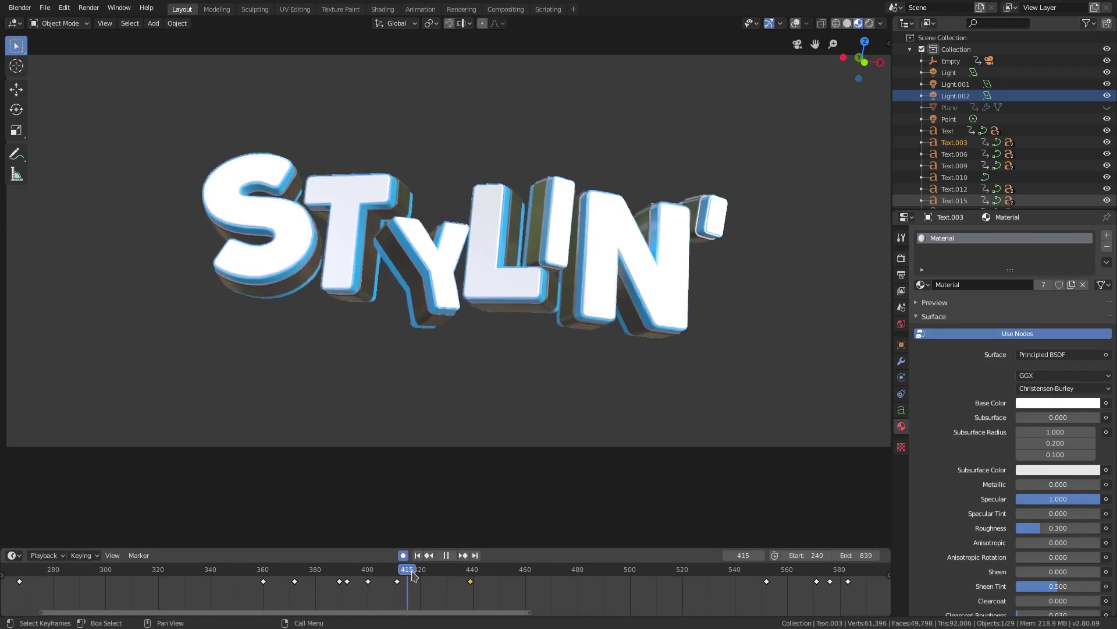
pyautogui.press('space')
# Replay the animation from about frame 340 to review the letter T's motion
pyautogui.moveTo(402, 572); pyautogui.dragTo(213, 572)
pyautogui.click(453, 556)
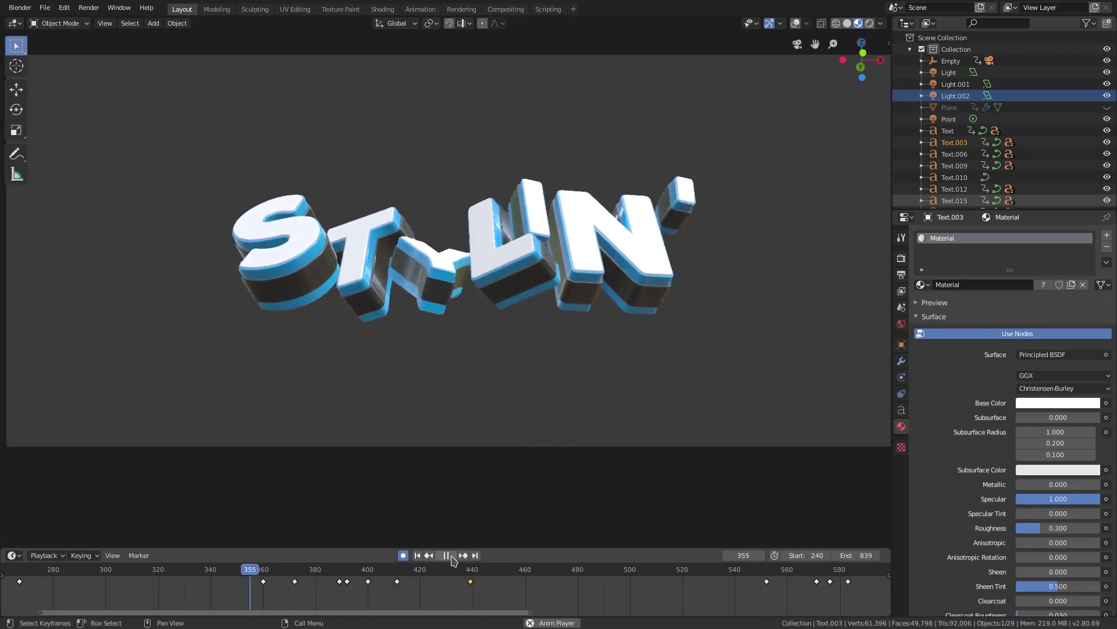
pyautogui.press('KP_0')
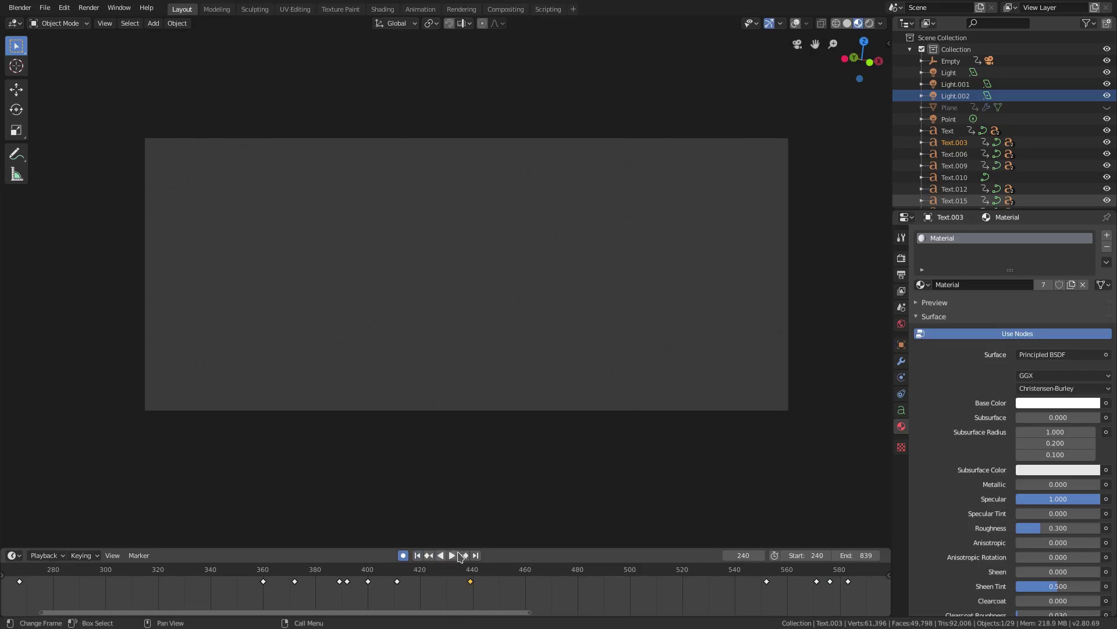
# Play the whole title animation from frame 240 in camera view to review the letters' timing
pyautogui.click(453, 555)
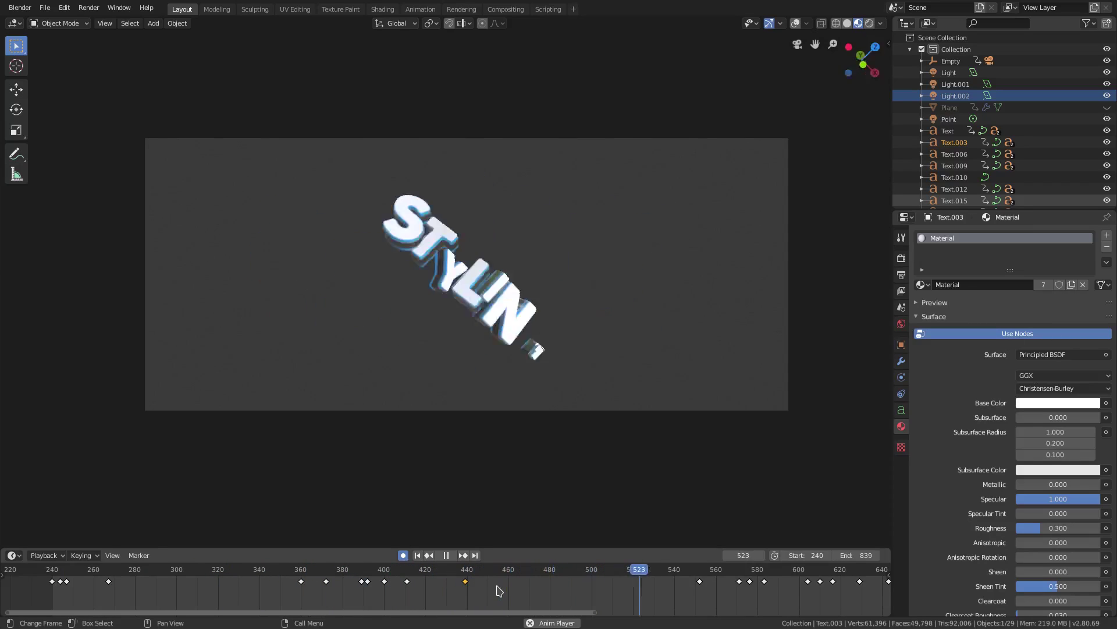
pyautogui.click(446, 555)
pyautogui.click(416, 555)
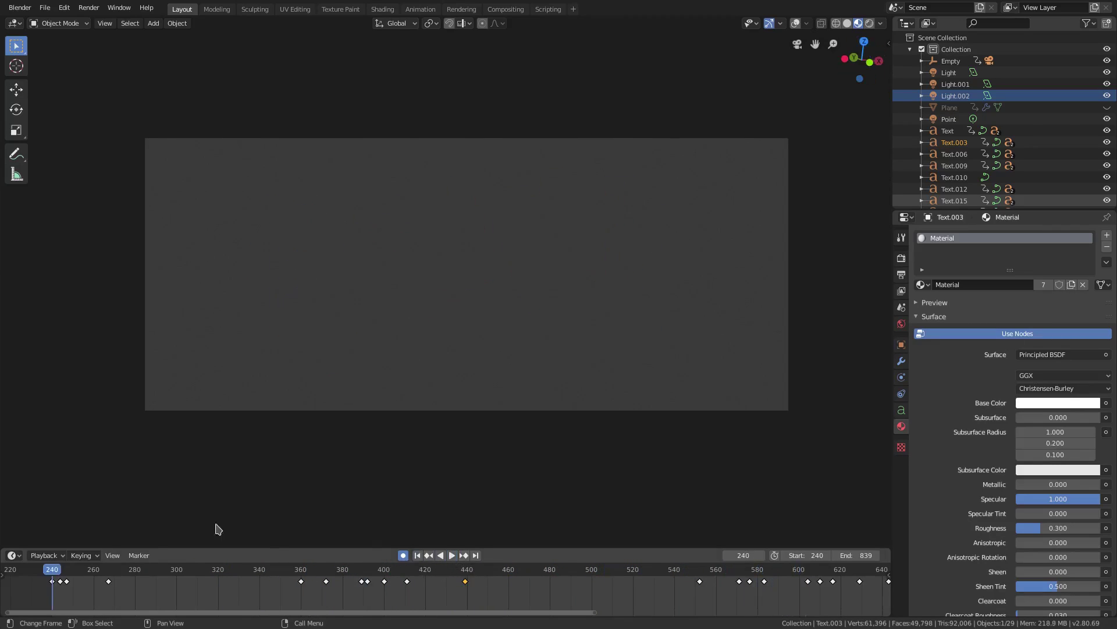
pyautogui.click(45, 554)
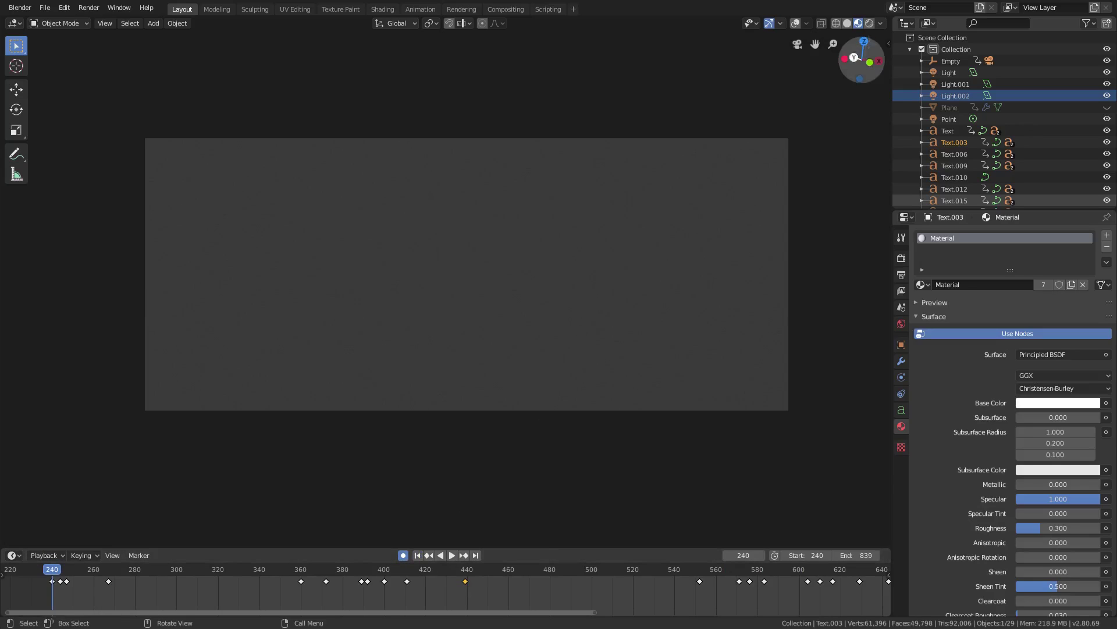
pyautogui.click(452, 556)
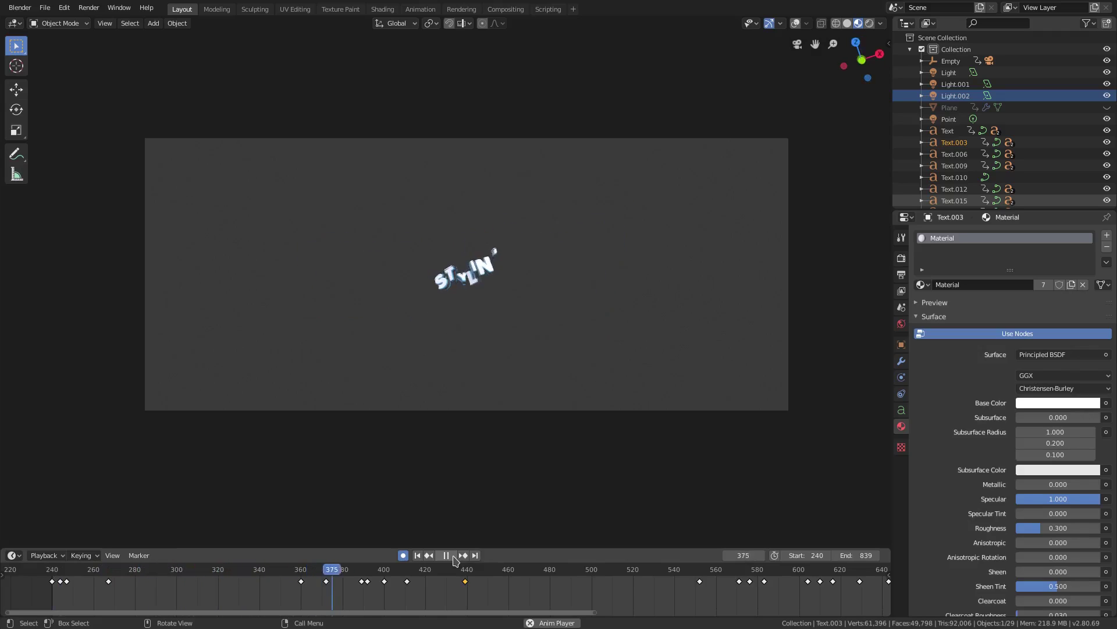
pyautogui.click(453, 557)
pyautogui.click(453, 555)
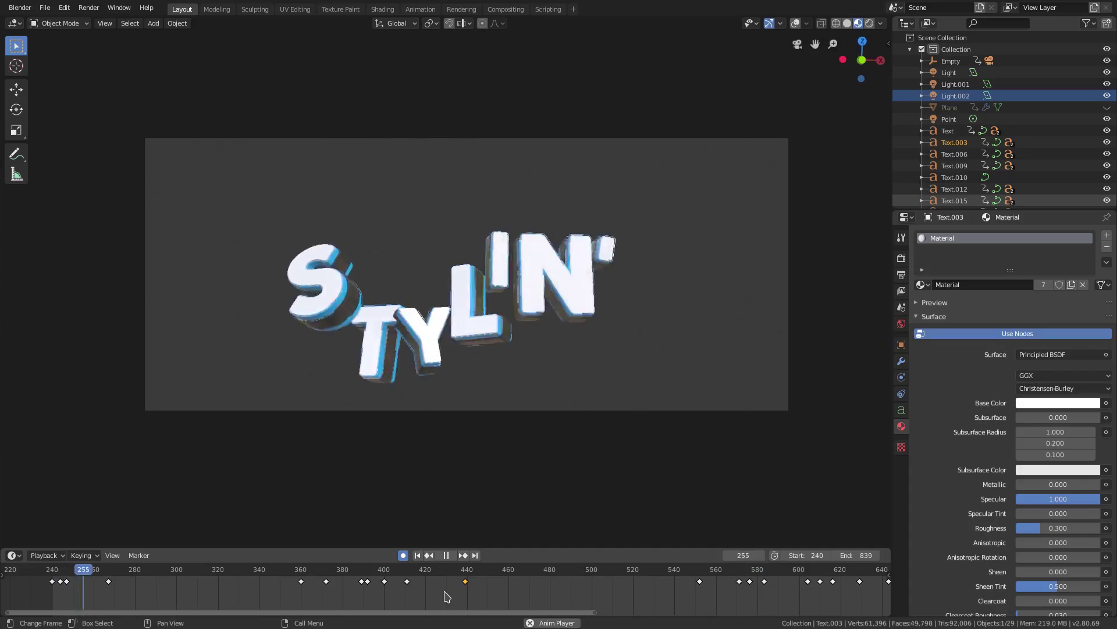
pyautogui.click(448, 556)
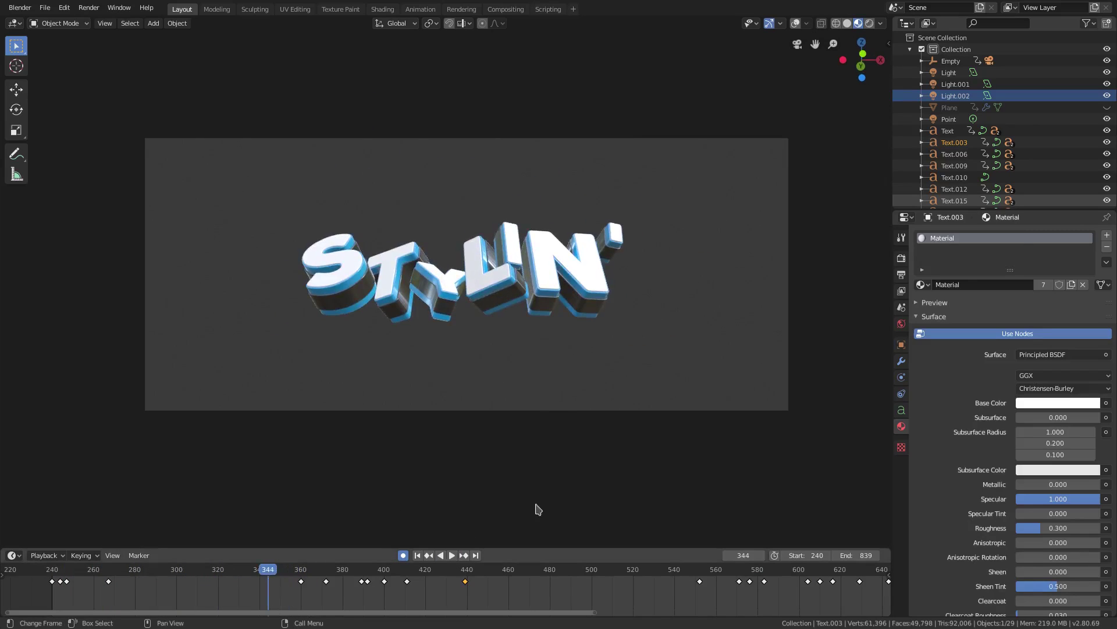
# Show the scene's render settings and switch the viewport to rendered shading
pyautogui.click(901, 324)
pyautogui.click(902, 258)
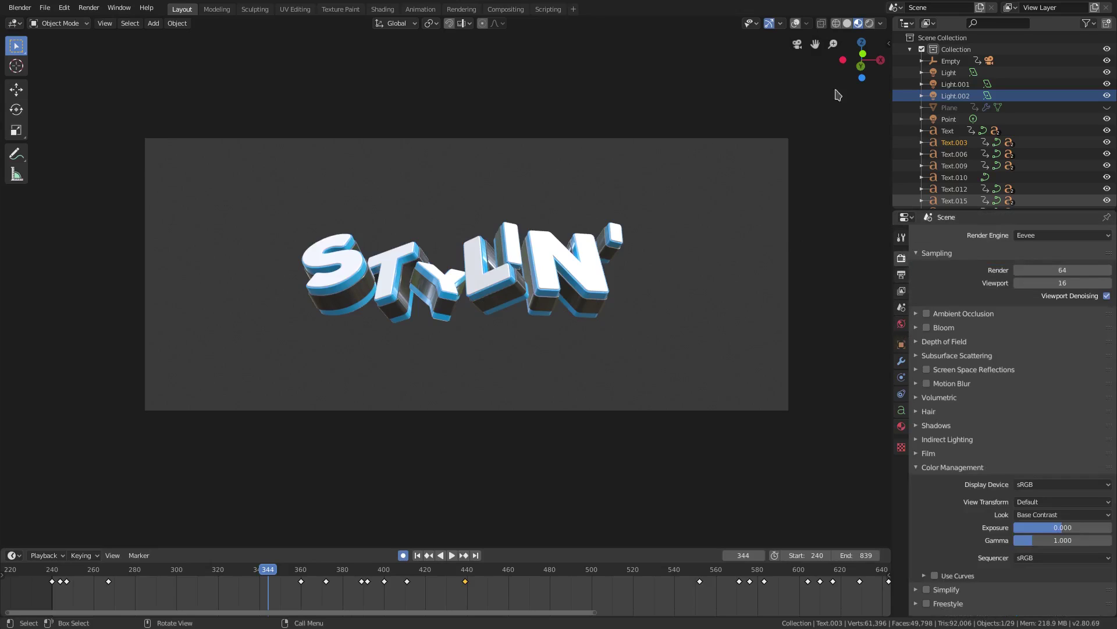
pyautogui.click(869, 24)
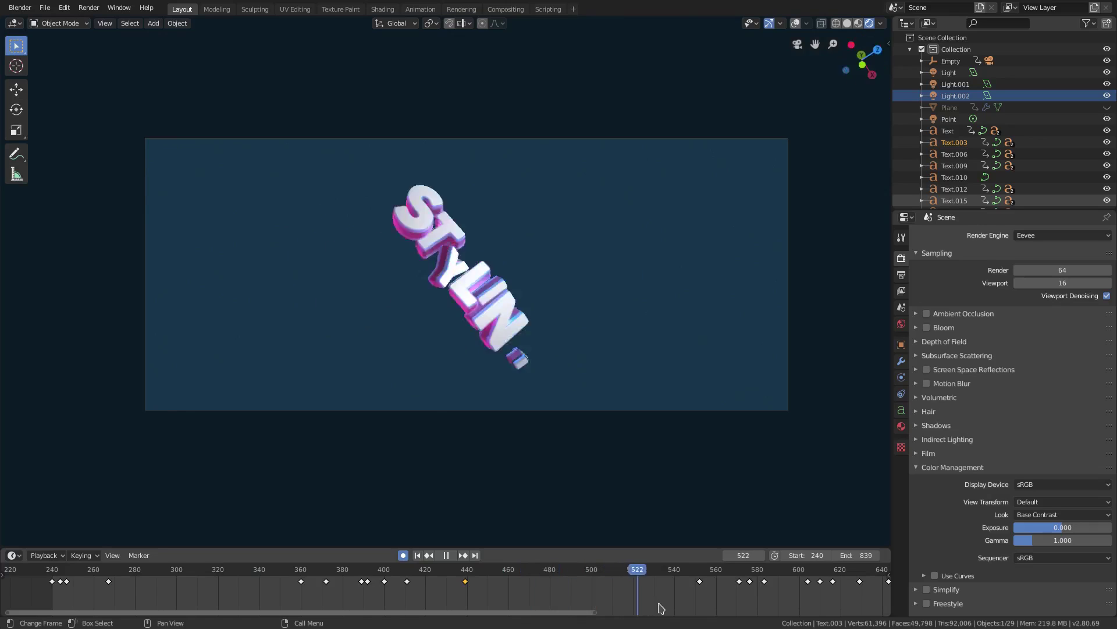
# Scrub the rendered animation back to frame 240 and play it to review the lit lettering
pyautogui.moveTo(747, 603); pyautogui.dragTo(708, 604)
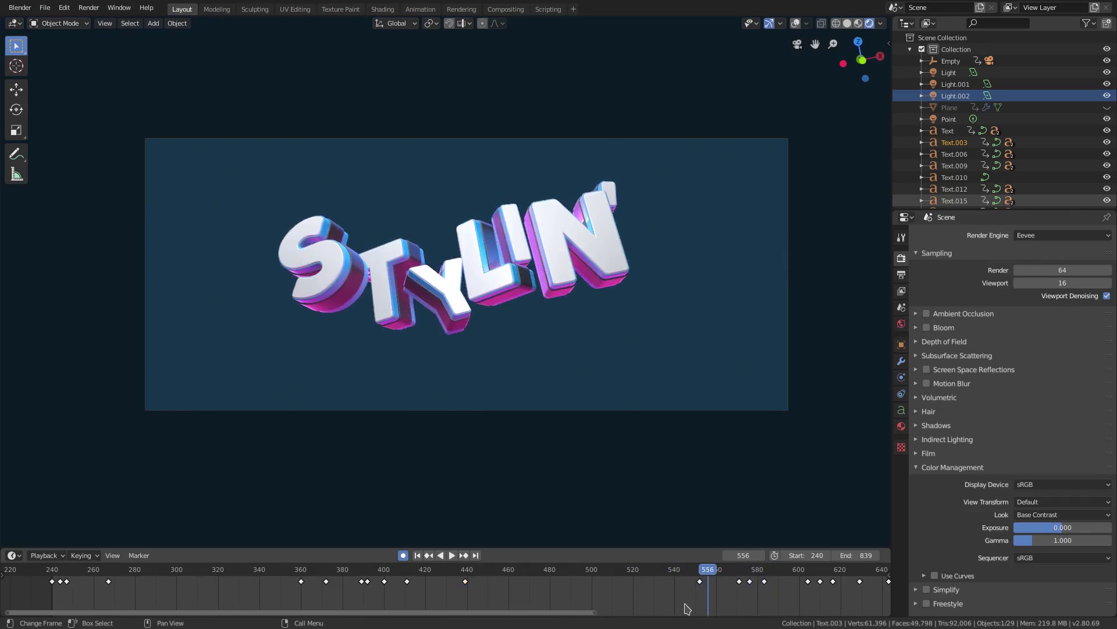
pyautogui.moveTo(590, 577); pyautogui.dragTo(51, 573)
pyautogui.press('space')
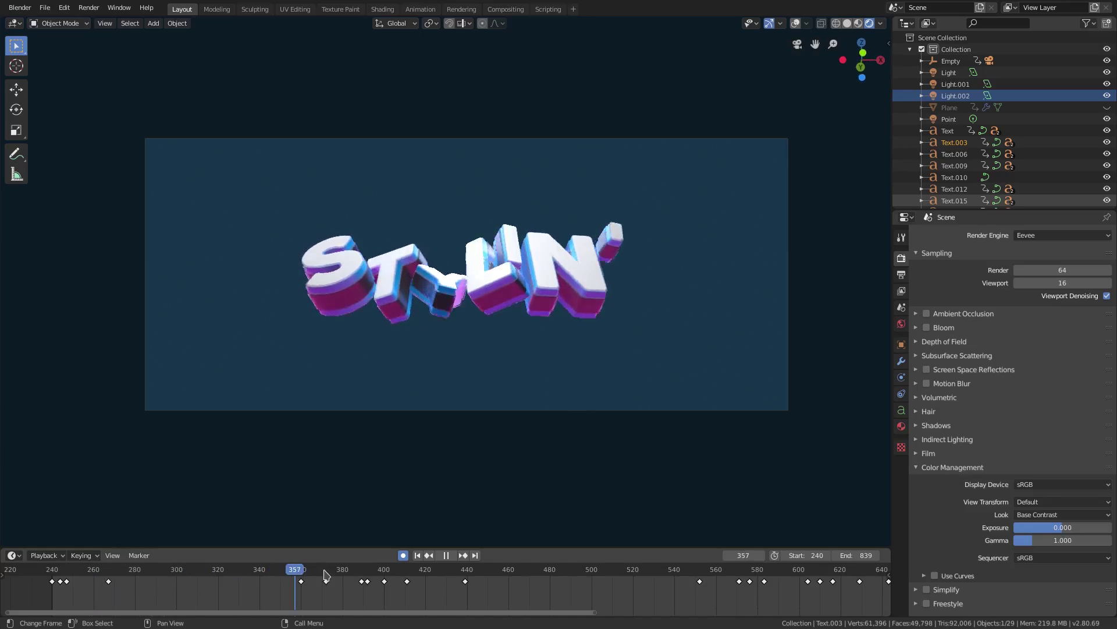
pyautogui.press('space')
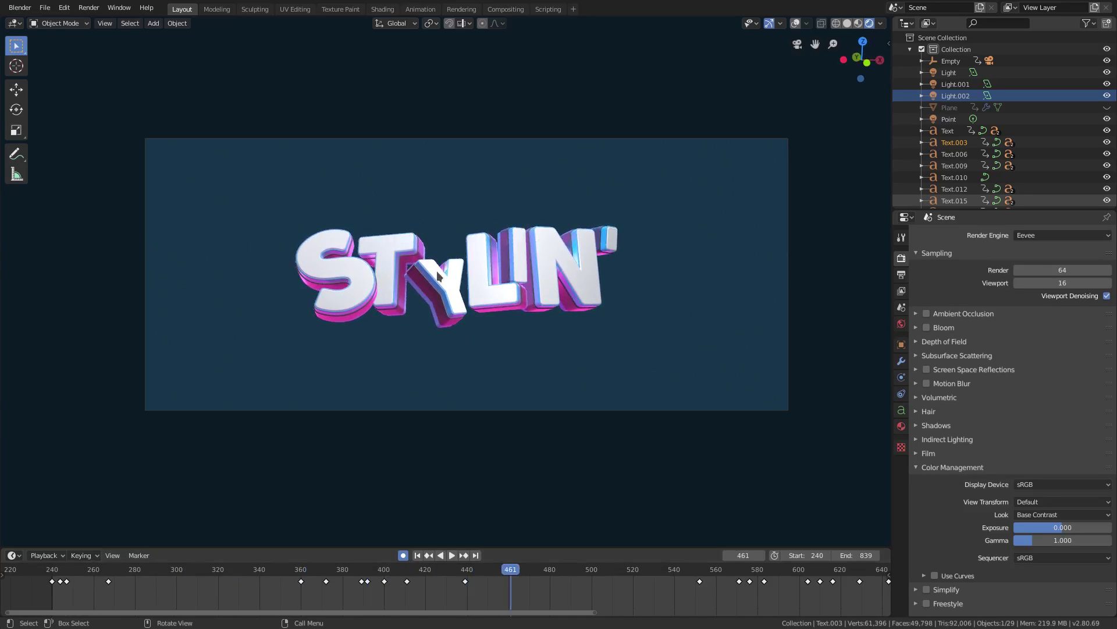
# Select the letter Y and scrub between frames 250 and 280 to review its motion
pyautogui.moveTo(76, 578); pyautogui.dragTo(123, 576)
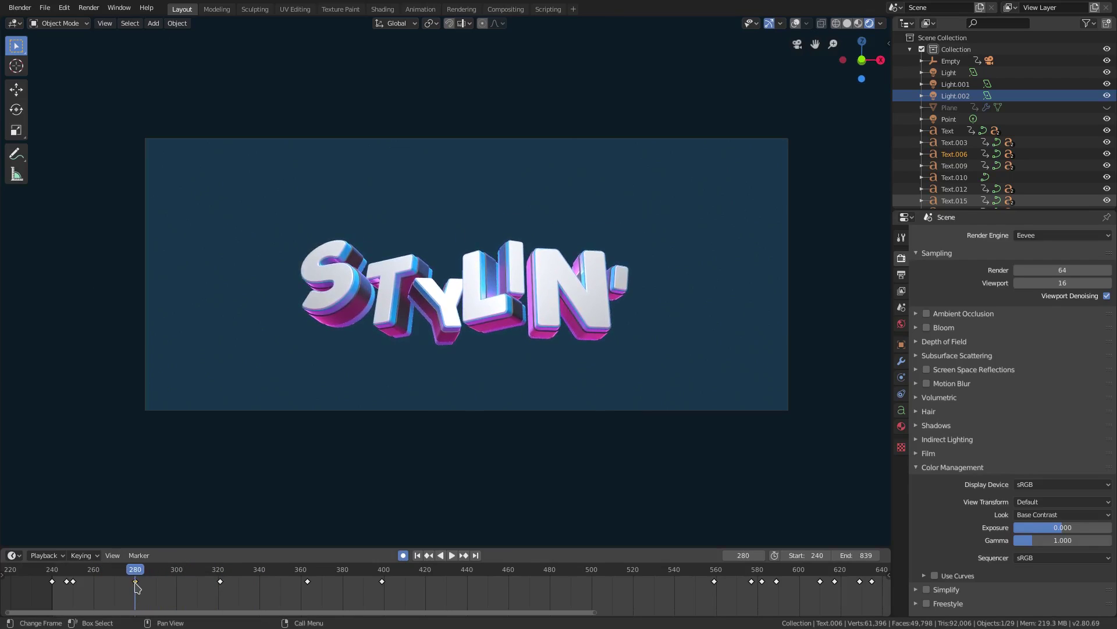
pyautogui.click(76, 579)
pyautogui.press('space')
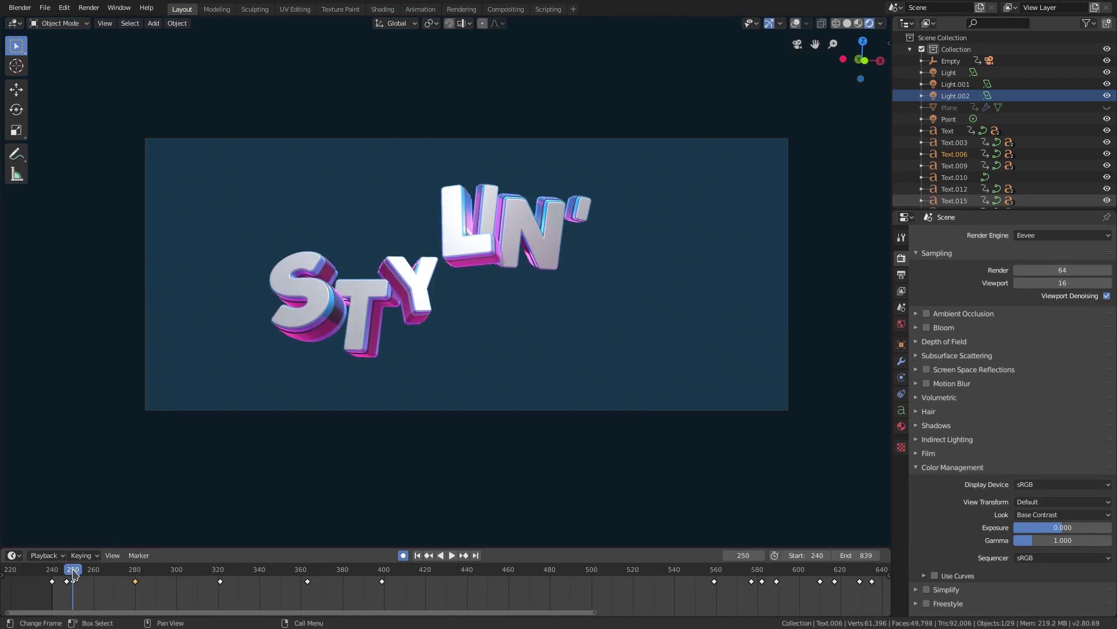
# Keyframe the letter Y at frame 454 so that it holds its pose from frame 400, and play the result
pyautogui.click(135, 575)
pyautogui.moveTo(136, 582); pyautogui.dragTo(495, 581)
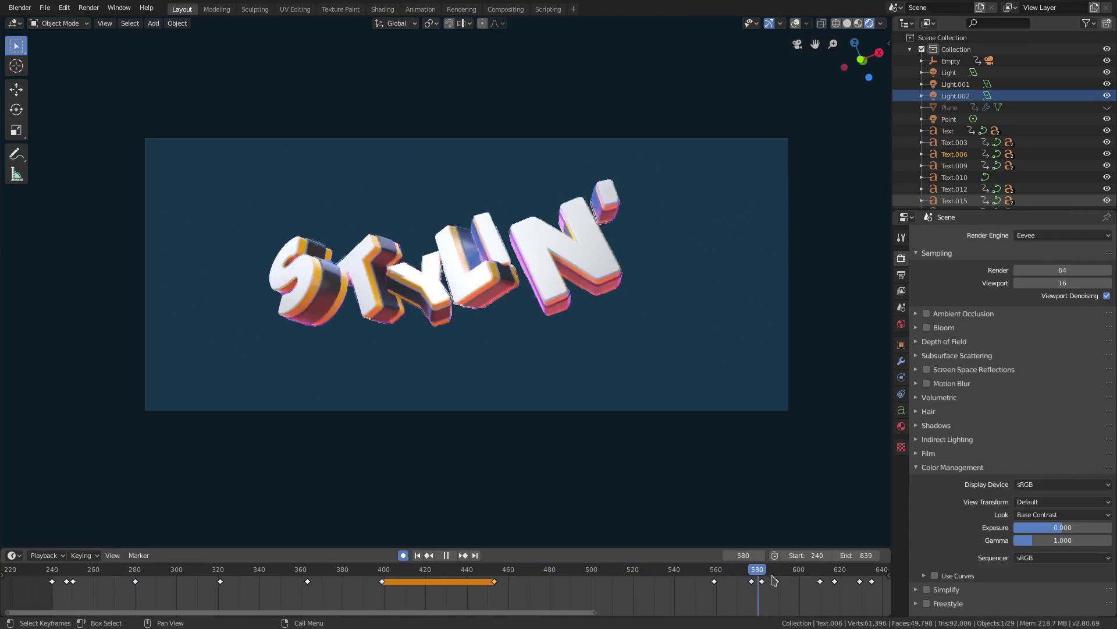
pyautogui.press('space')
# Return to frame 454 and rotate the letter Y freely with the trackball rotation
pyautogui.keyDown('shift'); pyautogui.moveTo(487, 596); pyautogui.dragTo(496, 593, button='right'); pyautogui.keyUp('shift')
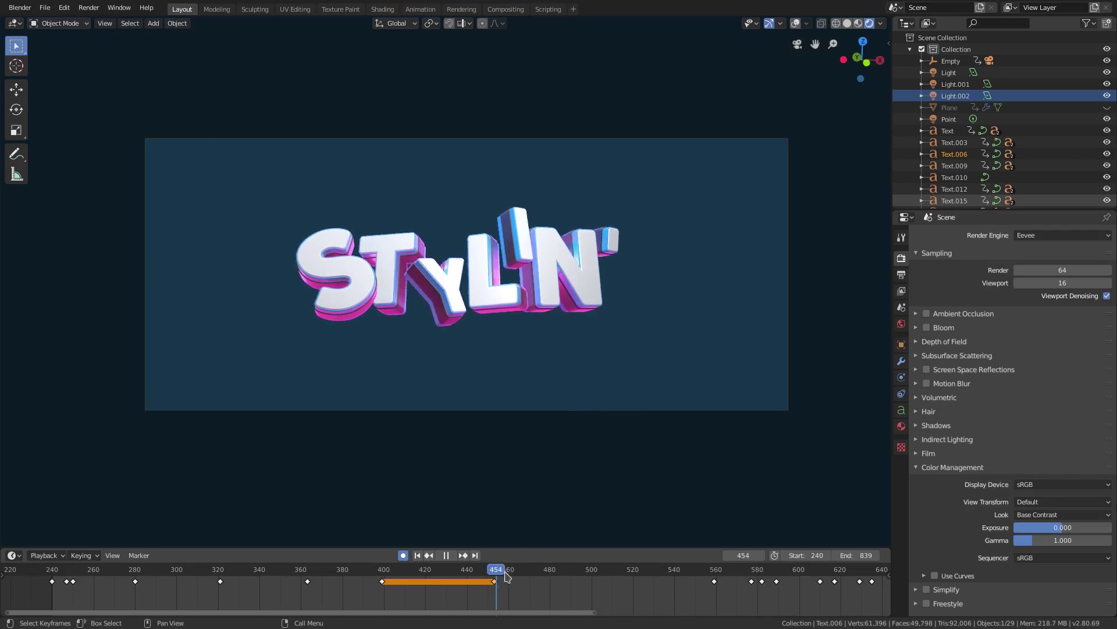
pyautogui.press('r')
pyautogui.press('r')
pyautogui.click(536, 444)
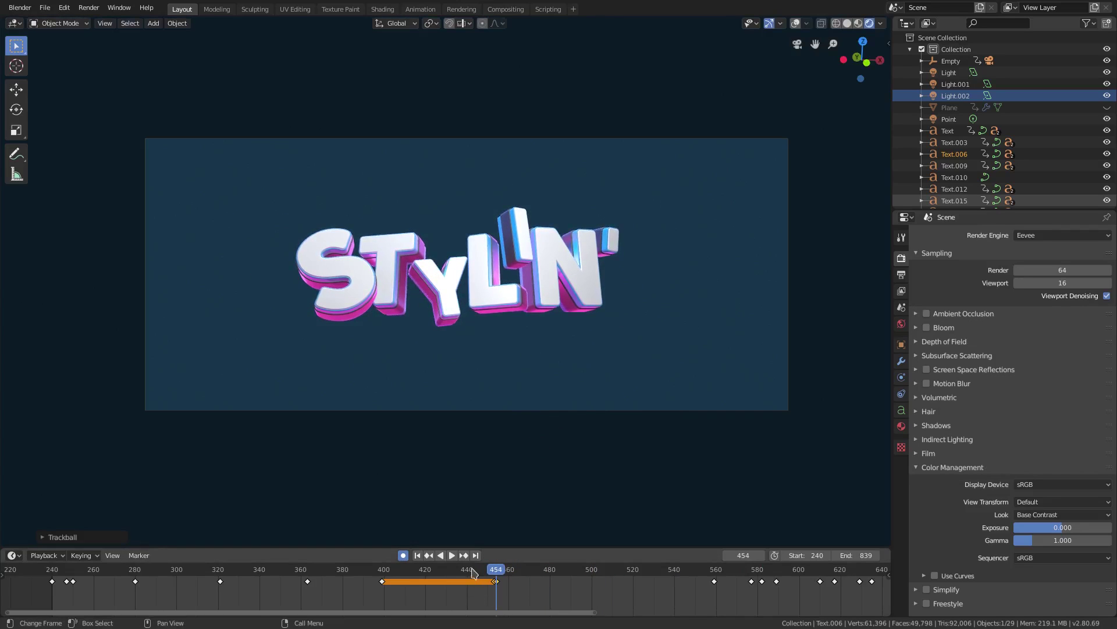
# Replay the animation from around frame 454 to review the letter Y's rotation in the rendered view
pyautogui.keyDown('shift'); pyautogui.rightClick(484, 609); pyautogui.keyUp('shift')
pyautogui.press('space')
pyautogui.press('Escape')
pyautogui.press('x')
pyautogui.click(494, 584)
pyautogui.press('space')
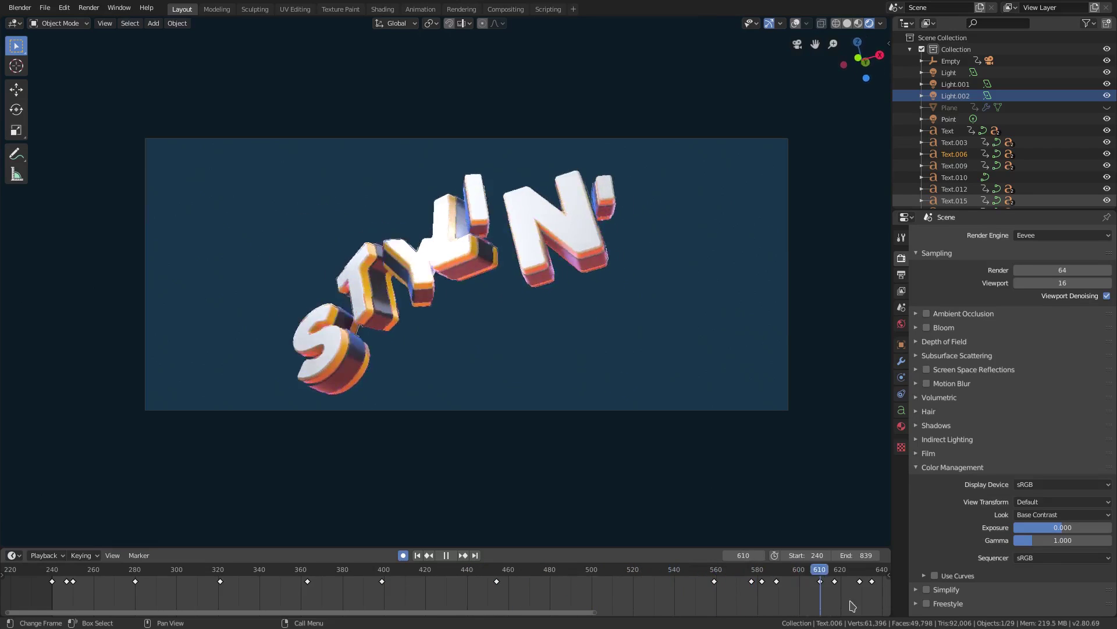
pyautogui.press('space')
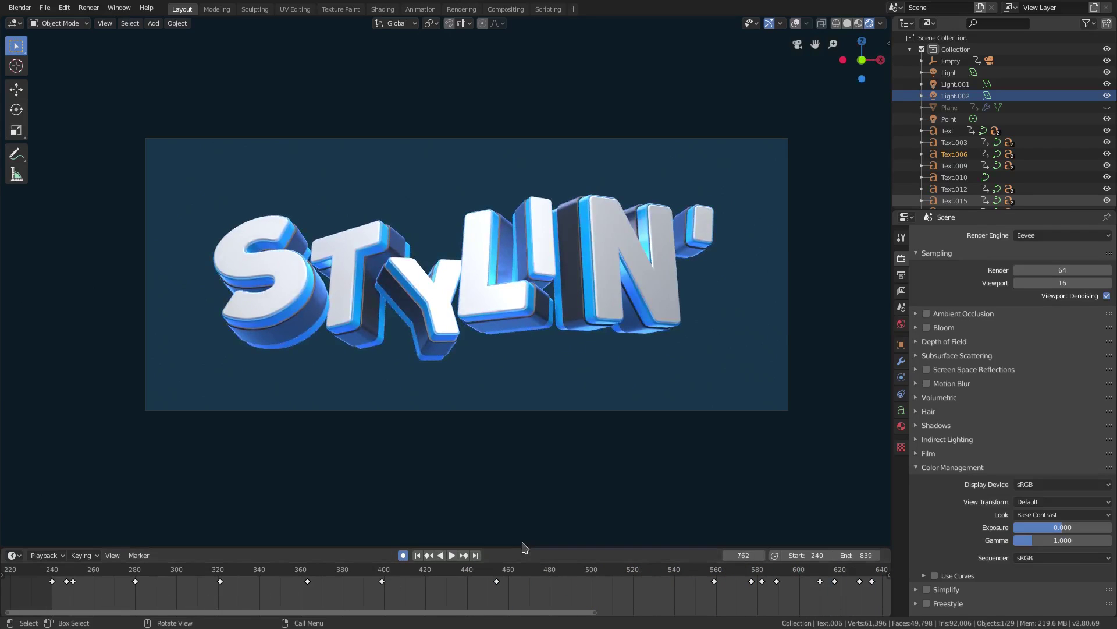
# Examine the title's keyframes and motion from about frame 560 onward by replaying that part of the animation
pyautogui.scroll(-4, 680, 603)
pyautogui.moveTo(662, 603); pyautogui.dragTo(355, 603, button='middle')
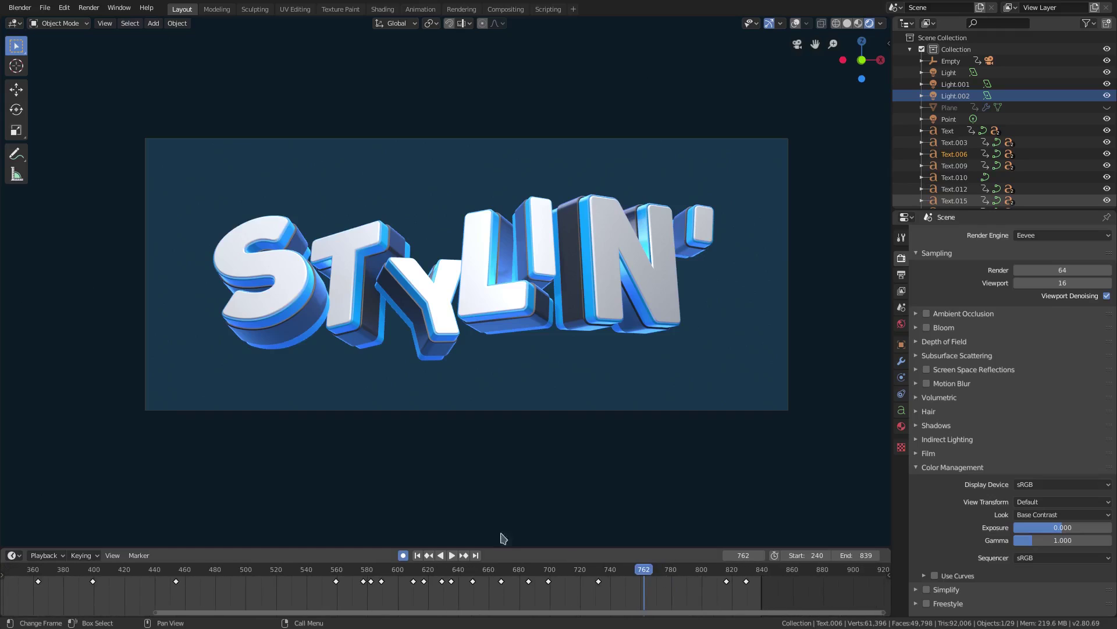
pyautogui.press('space')
pyautogui.click(337, 573)
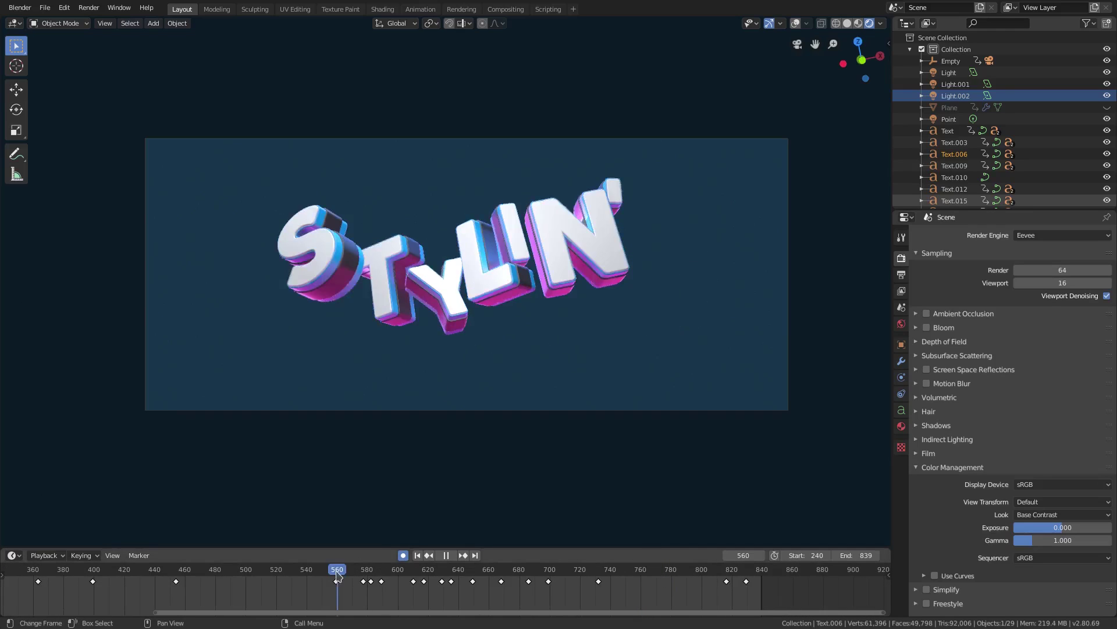
pyautogui.hotkey('ctrl', 'z')
pyautogui.moveTo(38, 574); pyautogui.dragTo(243, 611)
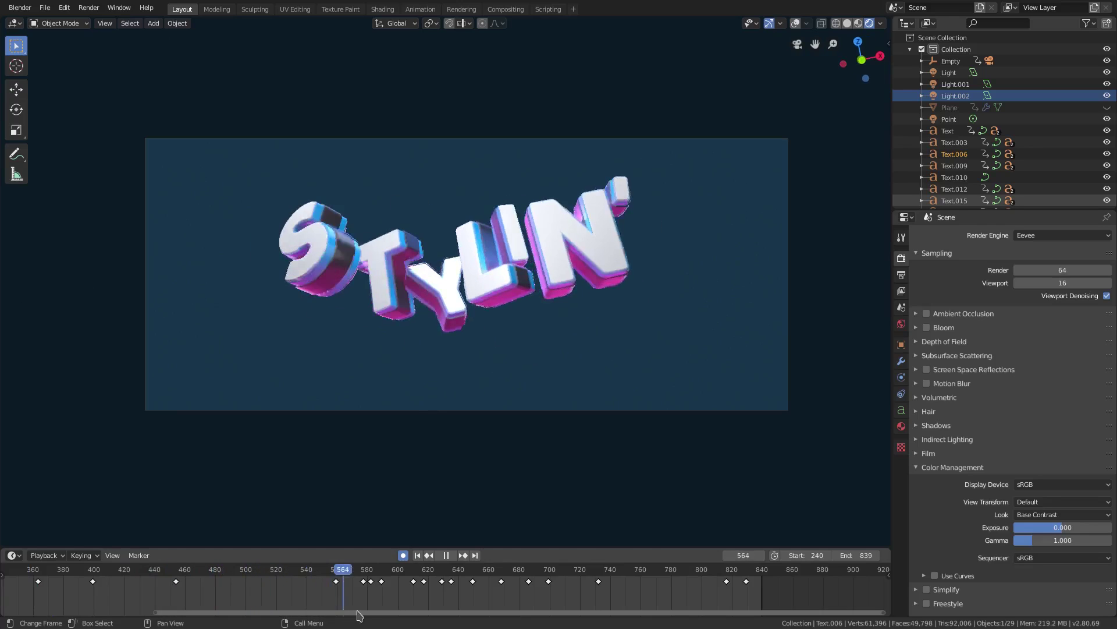
pyautogui.press('space')
# Move to frame 550 and enable ambient occlusion, bloom and screen space reflections for the Eevee render
pyautogui.scroll(-4, 461, 427)
pyautogui.scroll(3, 462, 428)
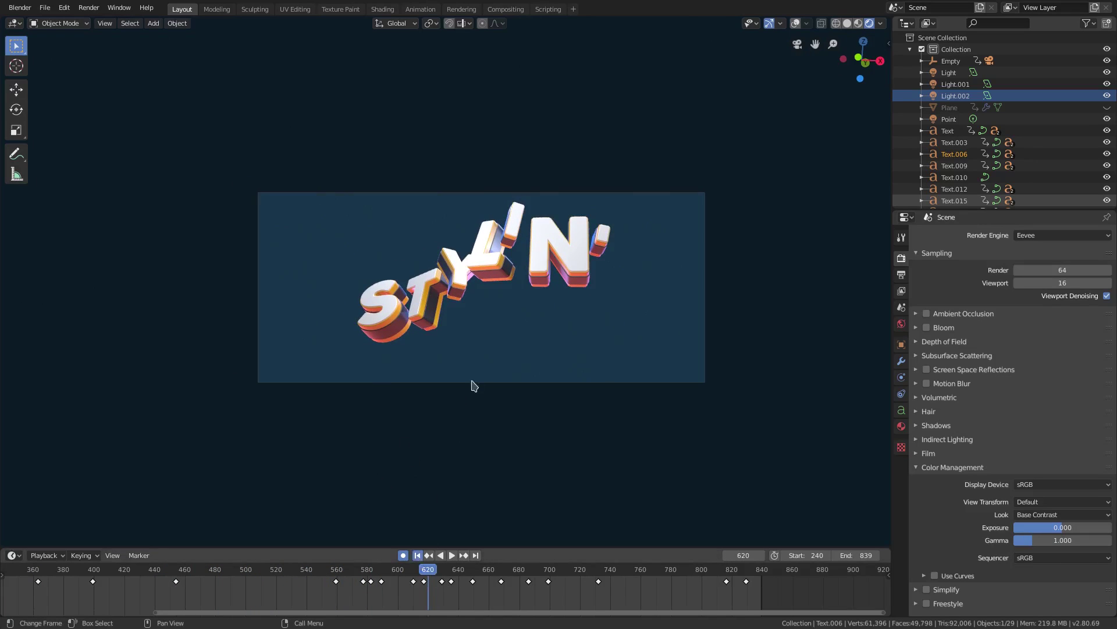
pyautogui.scroll(2, 474, 386)
pyautogui.moveTo(329, 594); pyautogui.dragTo(739, 585, button='middle')
pyautogui.moveTo(434, 576); pyautogui.dragTo(730, 576)
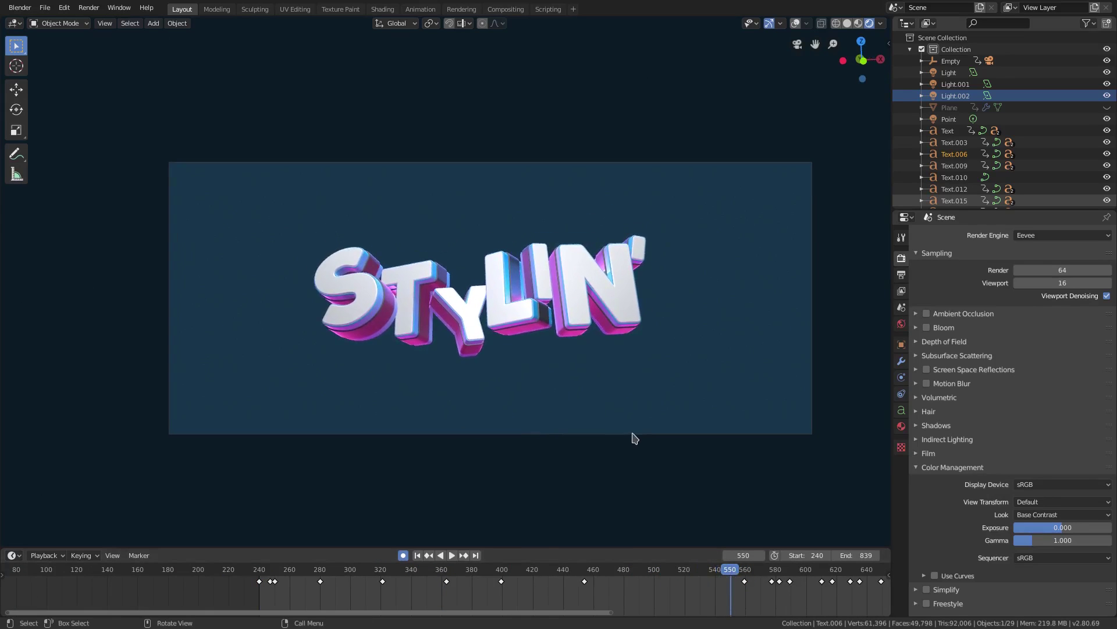
pyautogui.scroll(2, 631, 437)
pyautogui.click(926, 328)
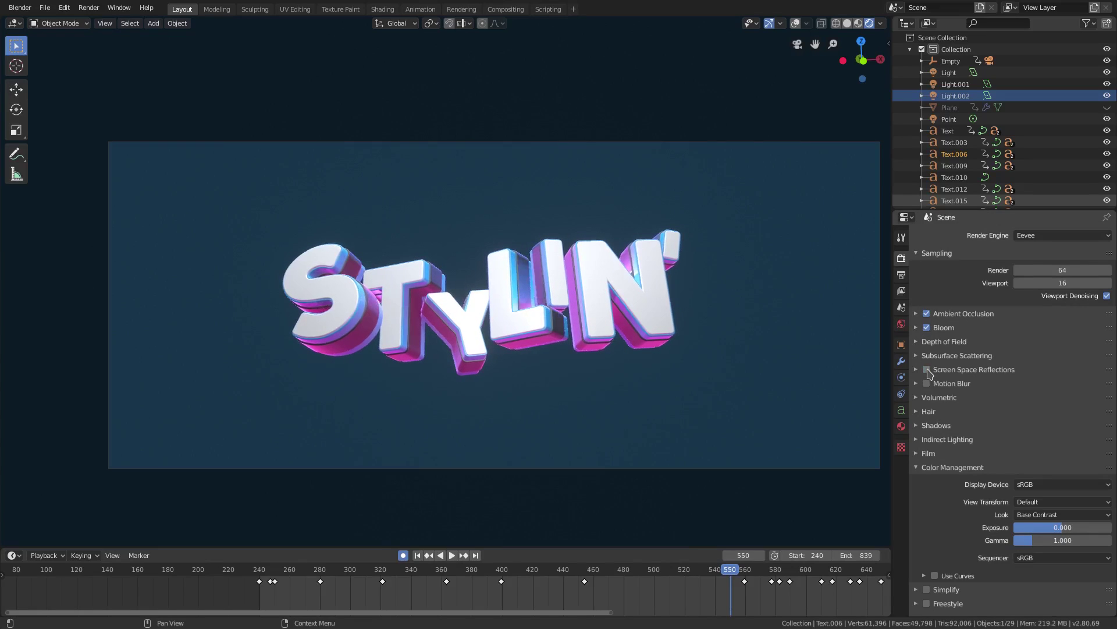
pyautogui.click(927, 369)
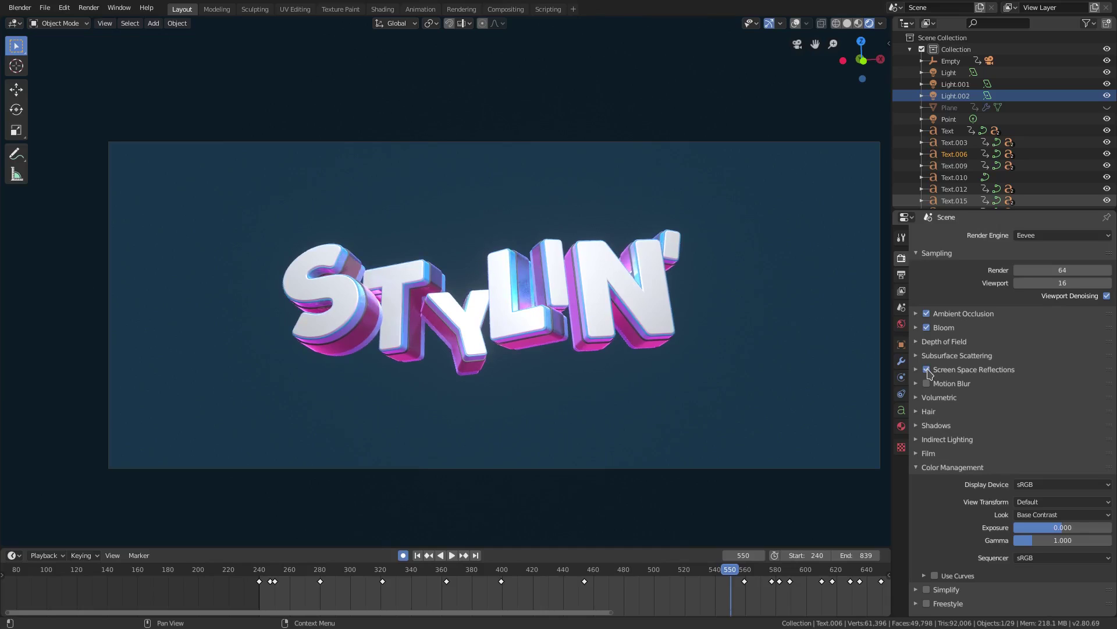
pyautogui.click(925, 398)
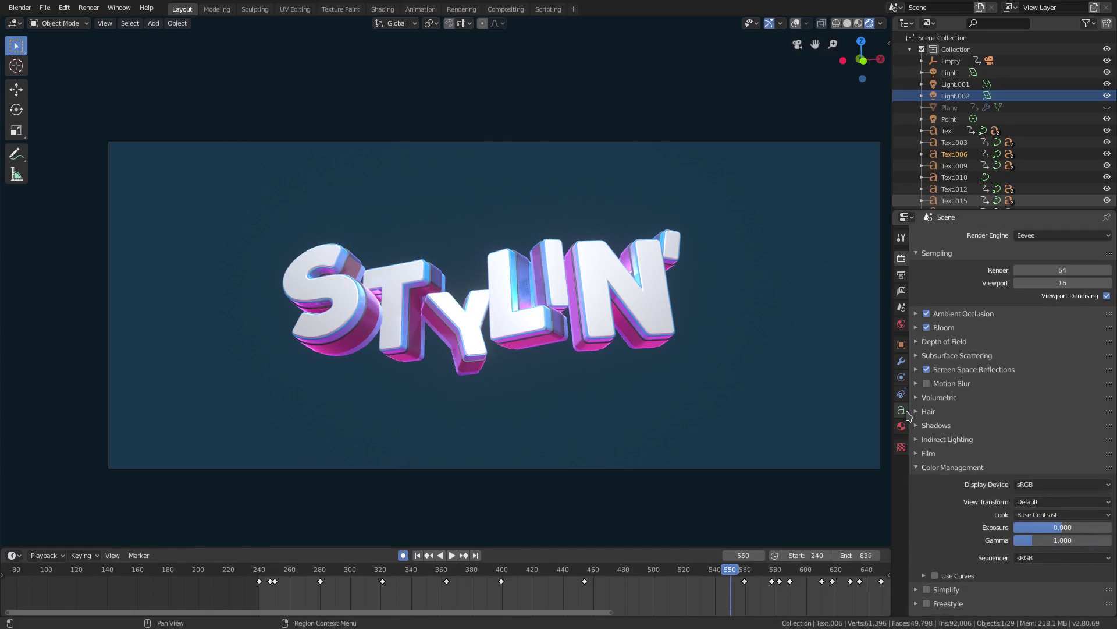
# Set the bloom threshold to 0.303, radius to 5.196, intensity to 0.063 and clamp to 10
pyautogui.click(914, 314)
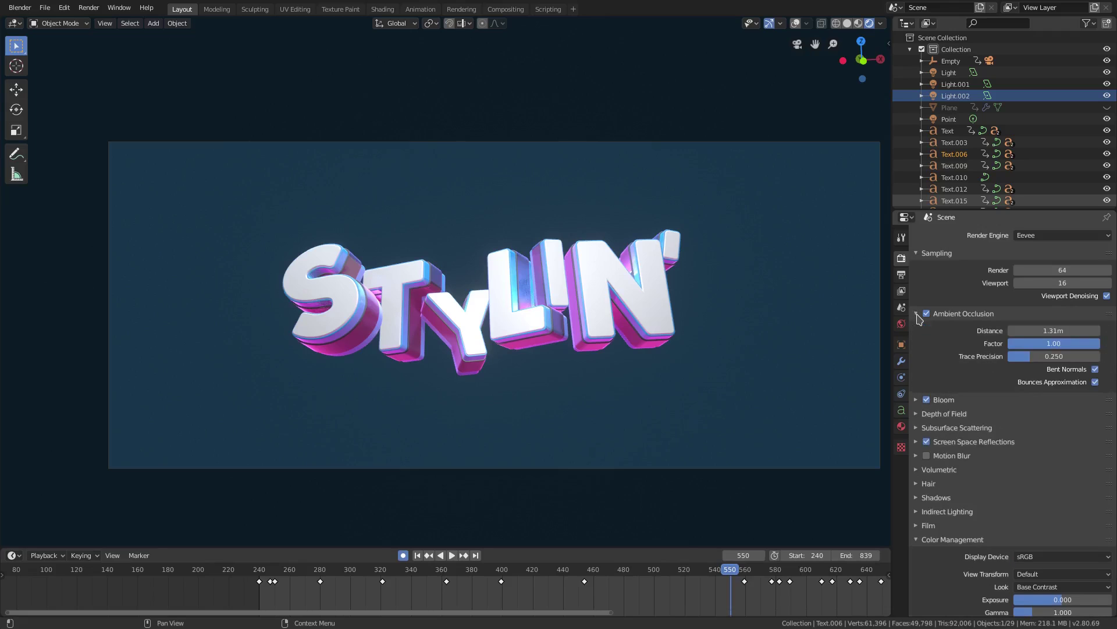
pyautogui.click(916, 314)
pyautogui.click(916, 327)
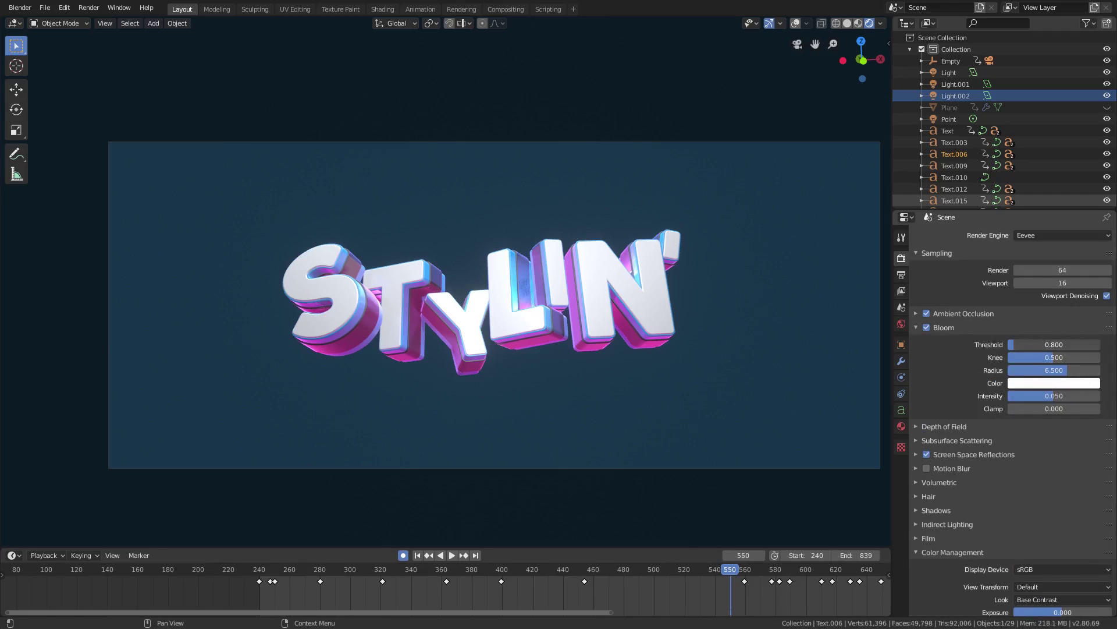
pyautogui.moveTo(1035, 345); pyautogui.dragTo(1012, 371)
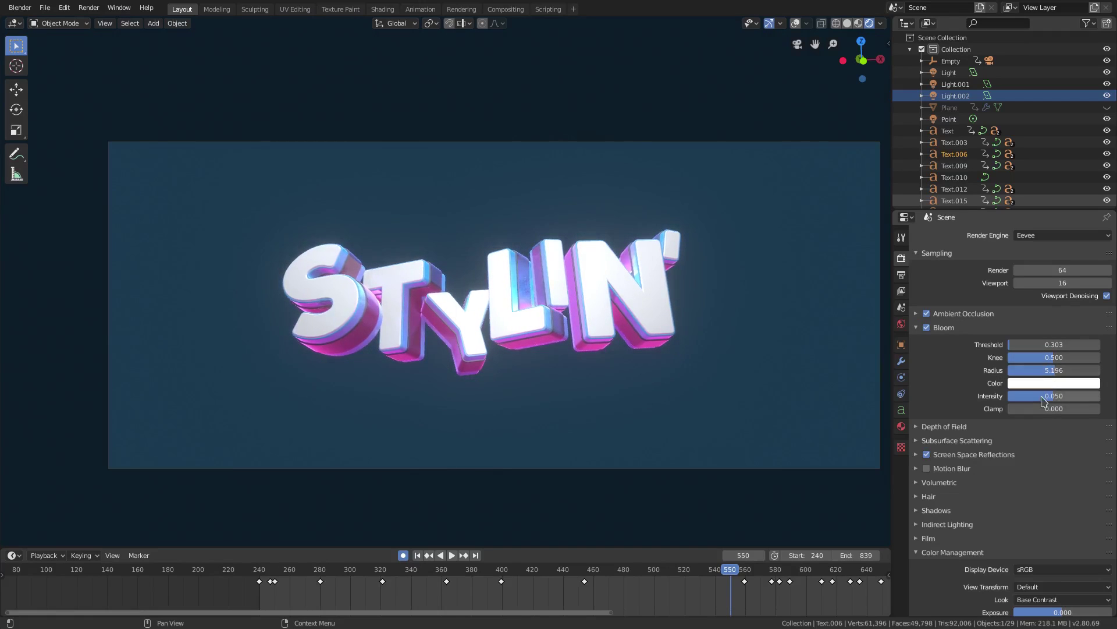
pyautogui.moveTo(1079, 401)
pyautogui.mouseDown()
pyautogui.moveTo(1066, 395)
pyautogui.moveTo(1100, 410)
pyautogui.moveTo(1068, 411)
pyautogui.mouseUp()
pyautogui.click(1065, 408)
pyautogui.write('100')
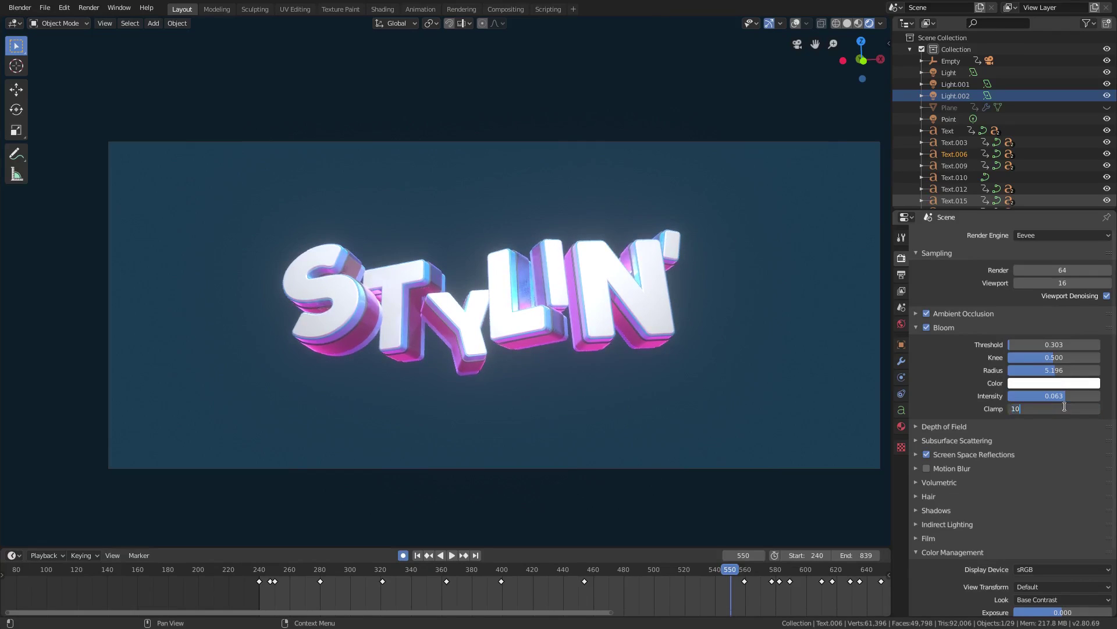
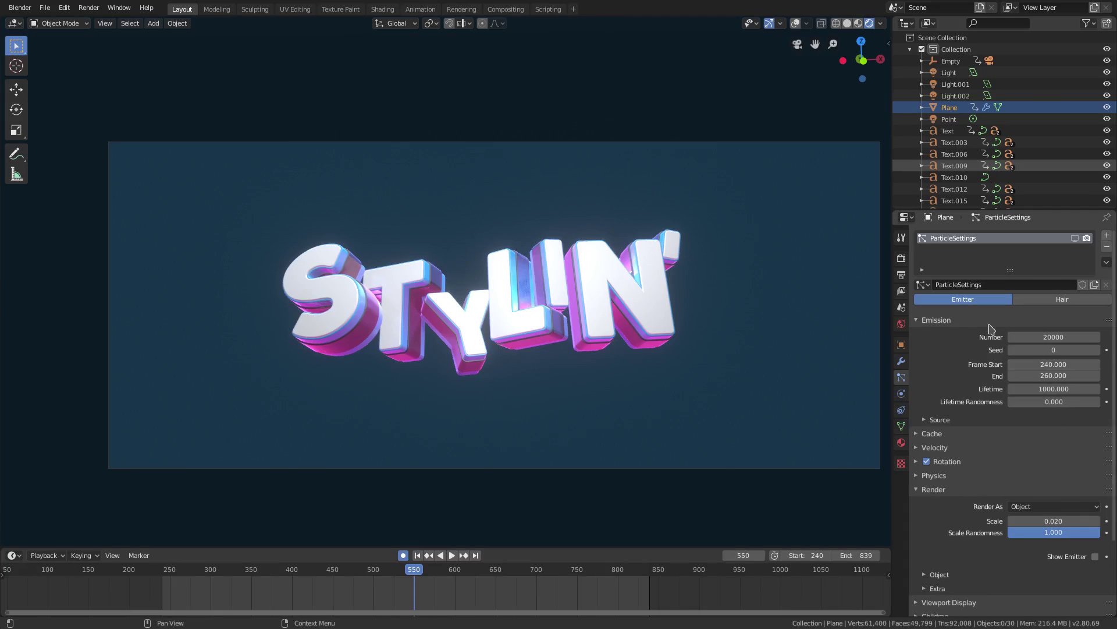
# Play the rendered animation from frame 240 and view the title from outside the camera
pyautogui.click(417, 555)
pyautogui.click(452, 554)
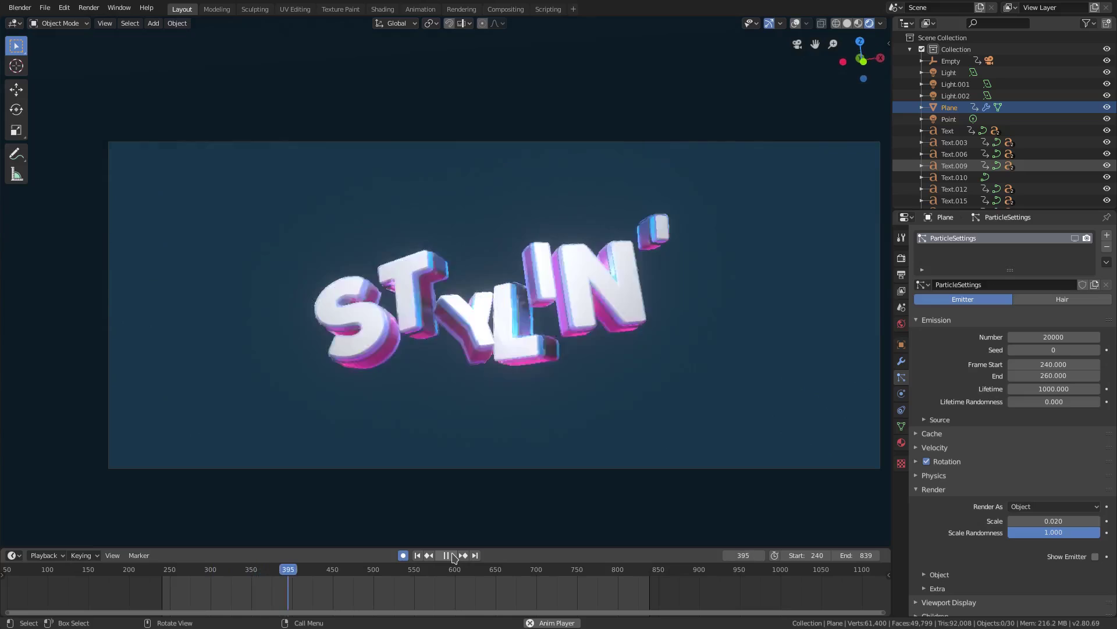
pyautogui.click(452, 554)
pyautogui.moveTo(552, 397)
pyautogui.mouseDown(button='middle')
pyautogui.moveTo(538, 406)
pyautogui.moveTo(564, 402)
pyautogui.mouseUp(button='middle')
pyautogui.scroll(-2, 955, 174)
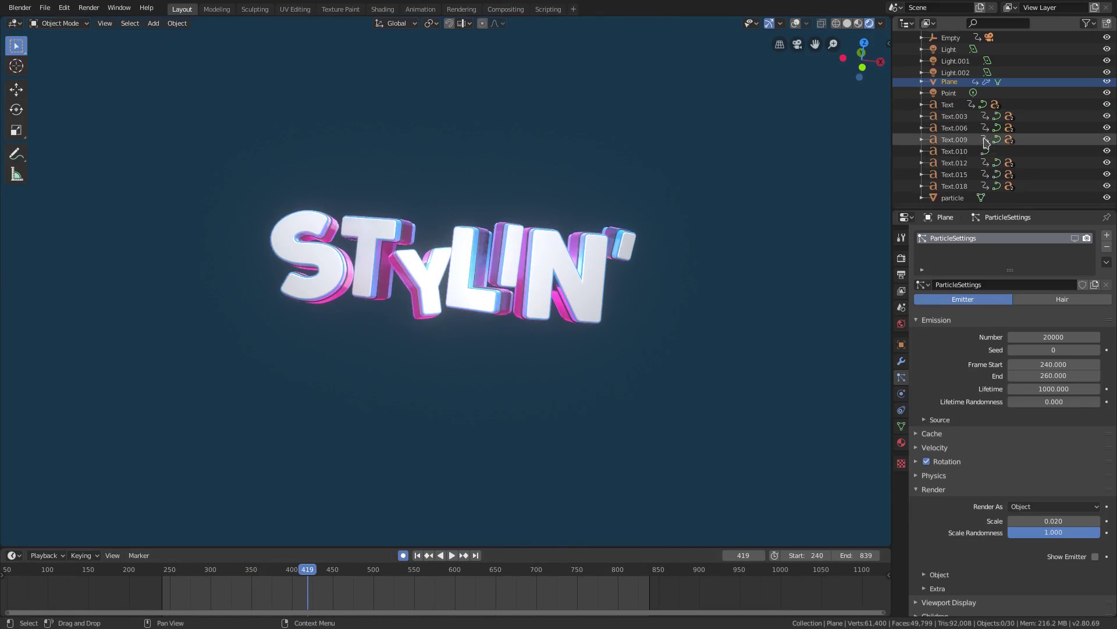
# Switch the viewport to solid shading with overlays shown and select the large particle emitter plane
pyautogui.click(953, 198)
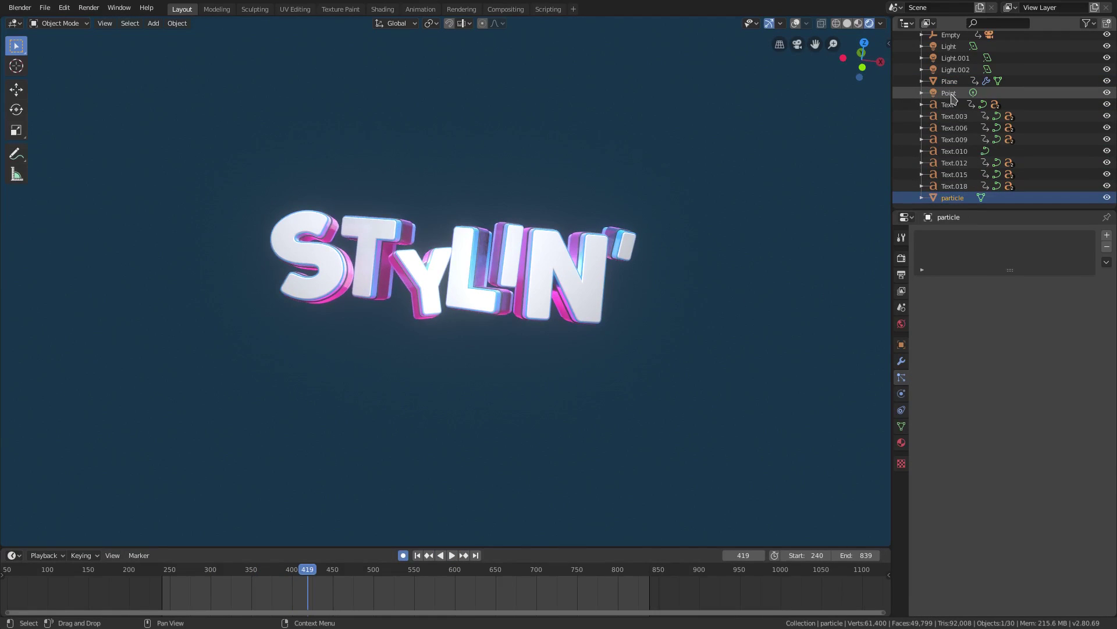
pyautogui.click(949, 93)
pyautogui.click(847, 24)
pyautogui.scroll(-2, 593, 299)
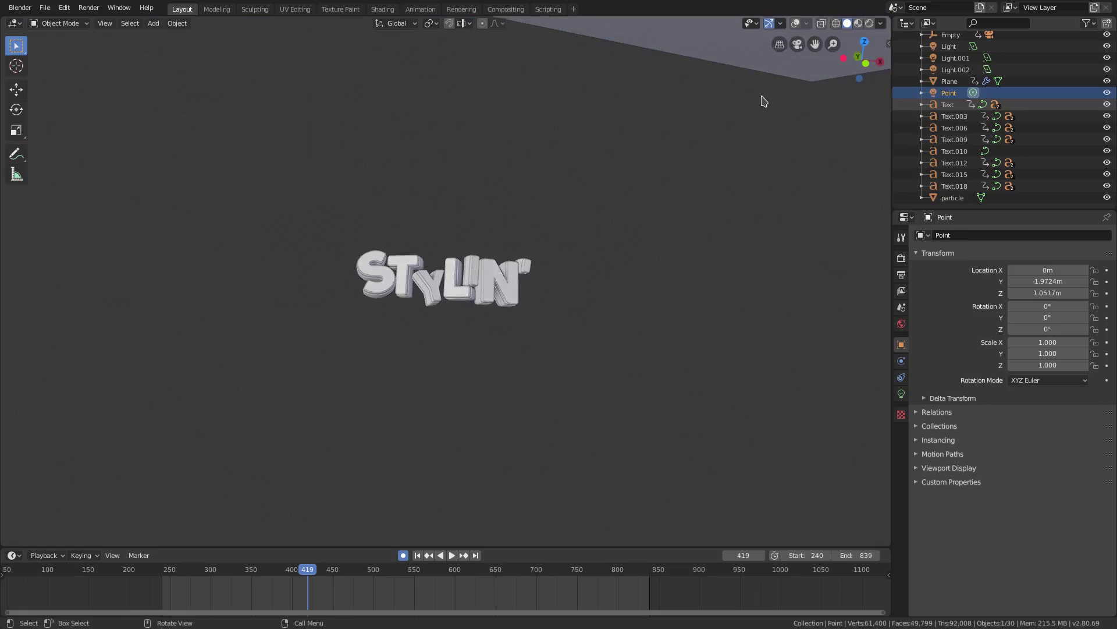
pyautogui.click(796, 23)
pyautogui.scroll(-2, 631, 95)
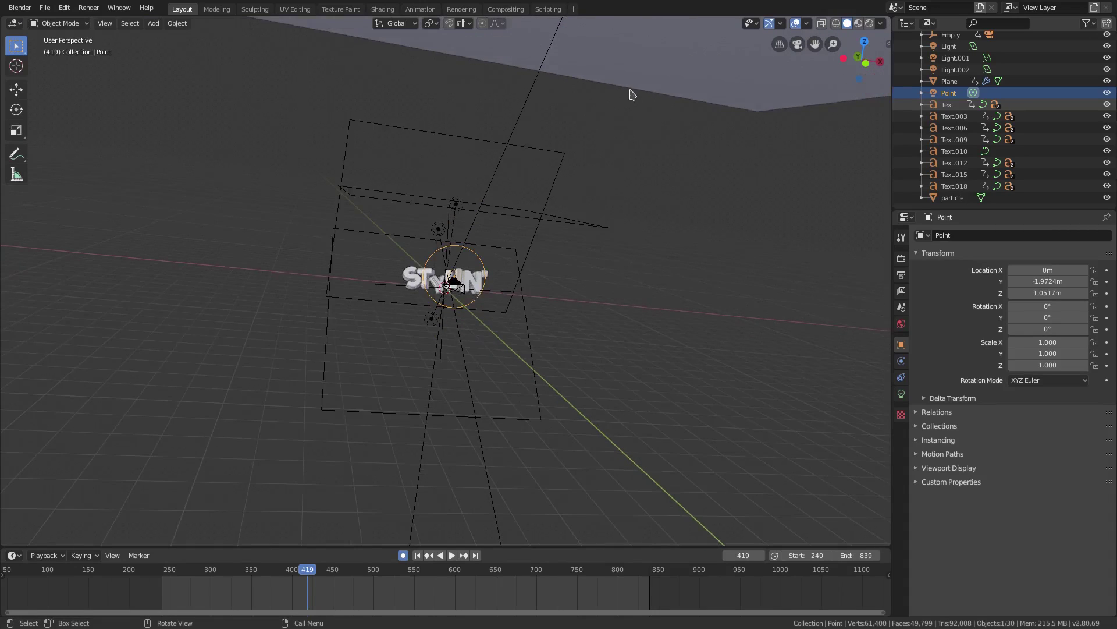
pyautogui.click(571, 297)
# Play the animation twice from frame 240 to examine the emitter plane's movement in the full scene
pyautogui.click(418, 555)
pyautogui.click(452, 555)
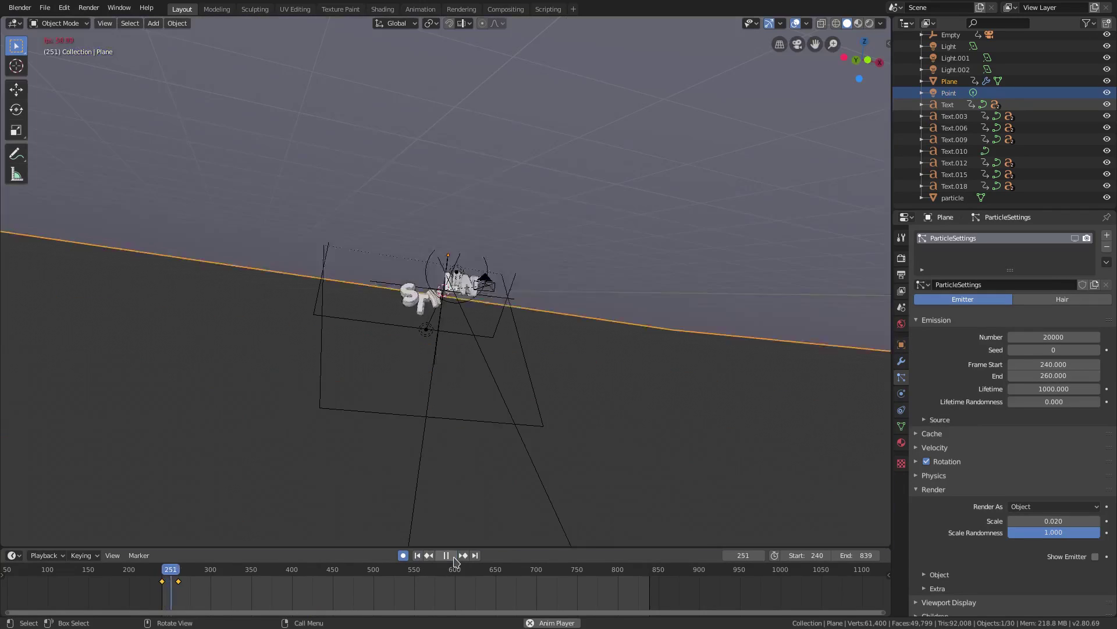
pyautogui.click(453, 556)
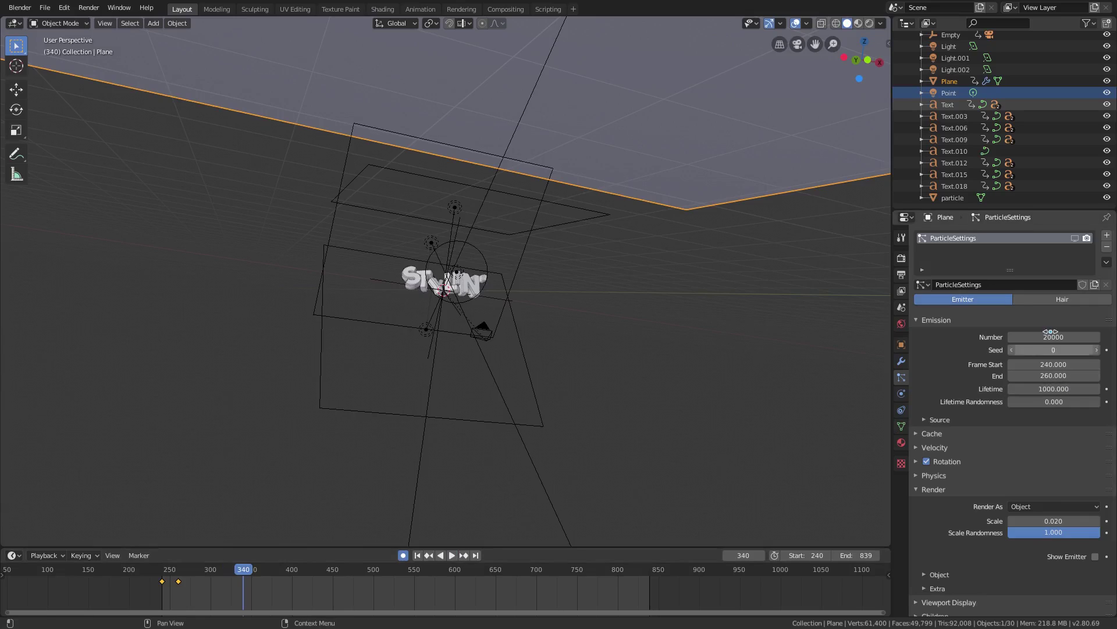
pyautogui.click(417, 556)
pyautogui.click(453, 556)
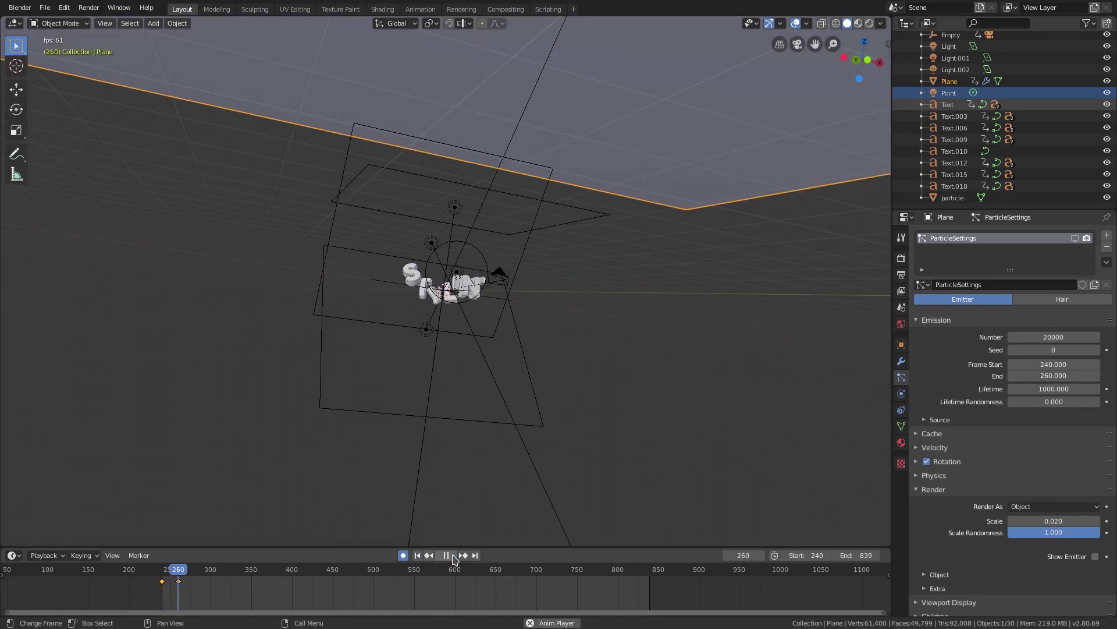
pyautogui.click(454, 555)
pyautogui.scroll(-3, 602, 346)
pyautogui.moveTo(603, 346); pyautogui.dragTo(597, 367, button='middle')
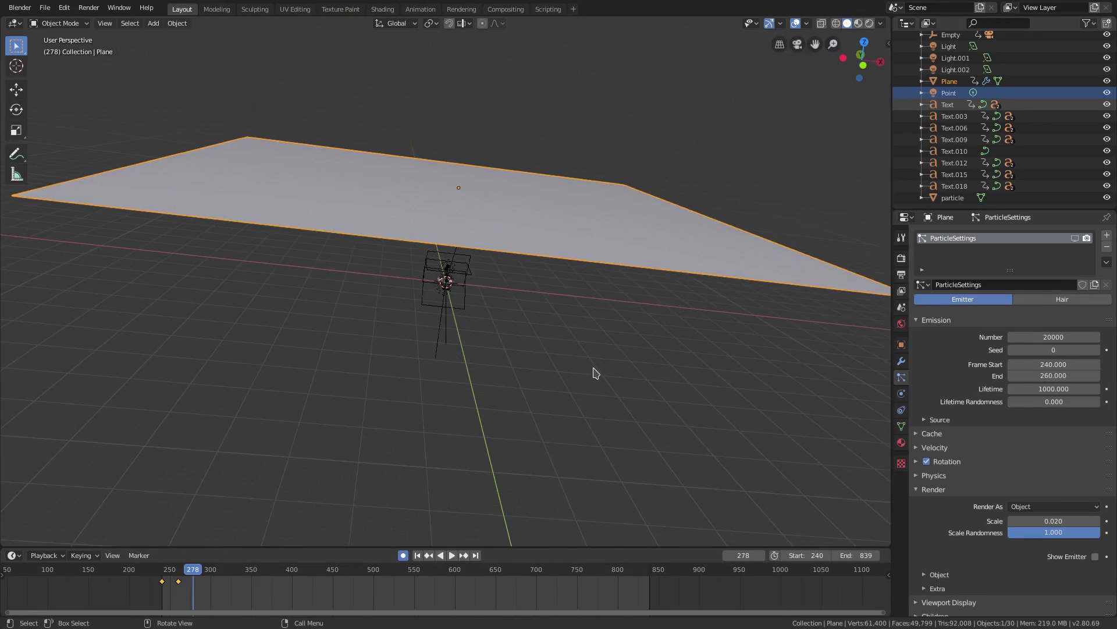
# Locate the particle object in the scene and replay from frame 240 to compare it with the moving plane
pyautogui.click(952, 198)
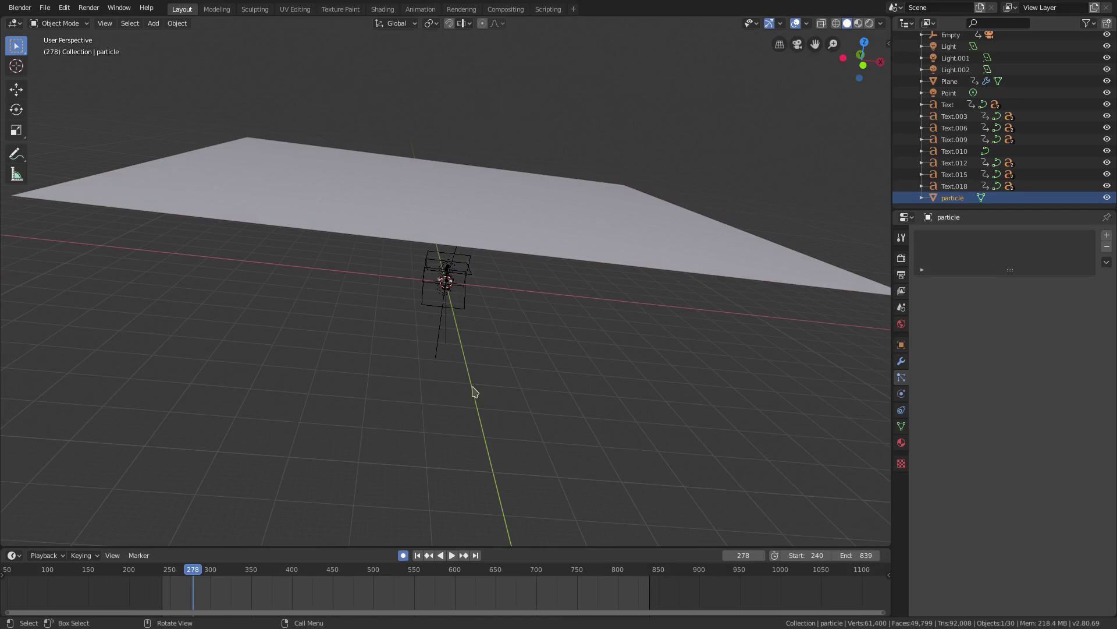
pyautogui.scroll(-1, 493, 451)
pyautogui.scroll(-3, 503, 448)
pyautogui.scroll(3, 488, 397)
pyautogui.keyDown('shift'); pyautogui.moveTo(508, 415); pyautogui.dragTo(596, 429, button='middle'); pyautogui.keyUp('shift')
pyautogui.click(417, 555)
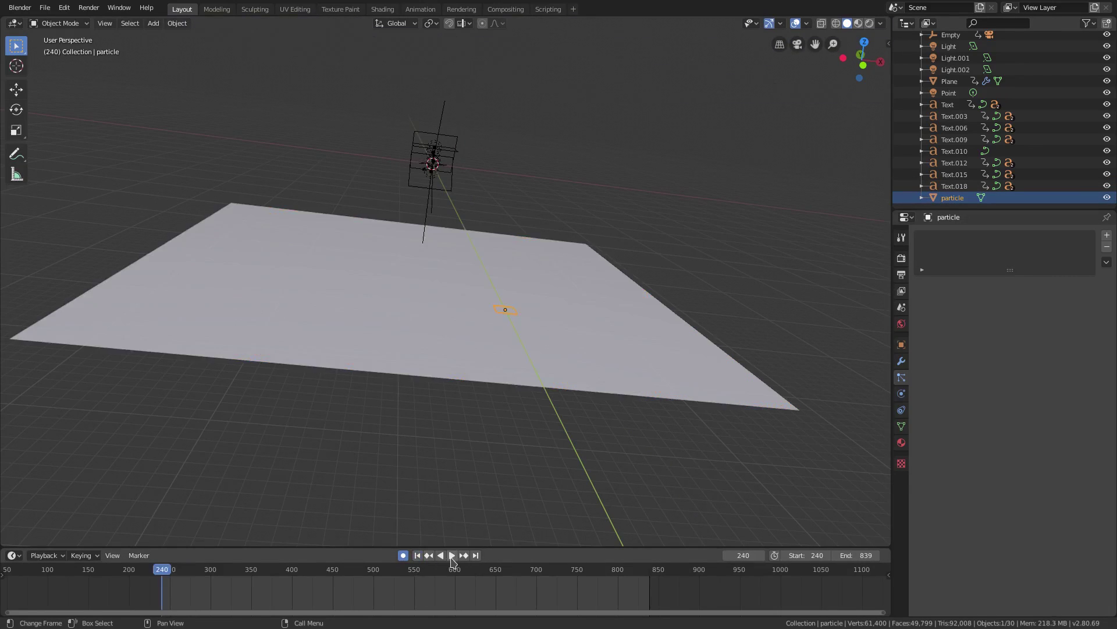
pyautogui.click(451, 555)
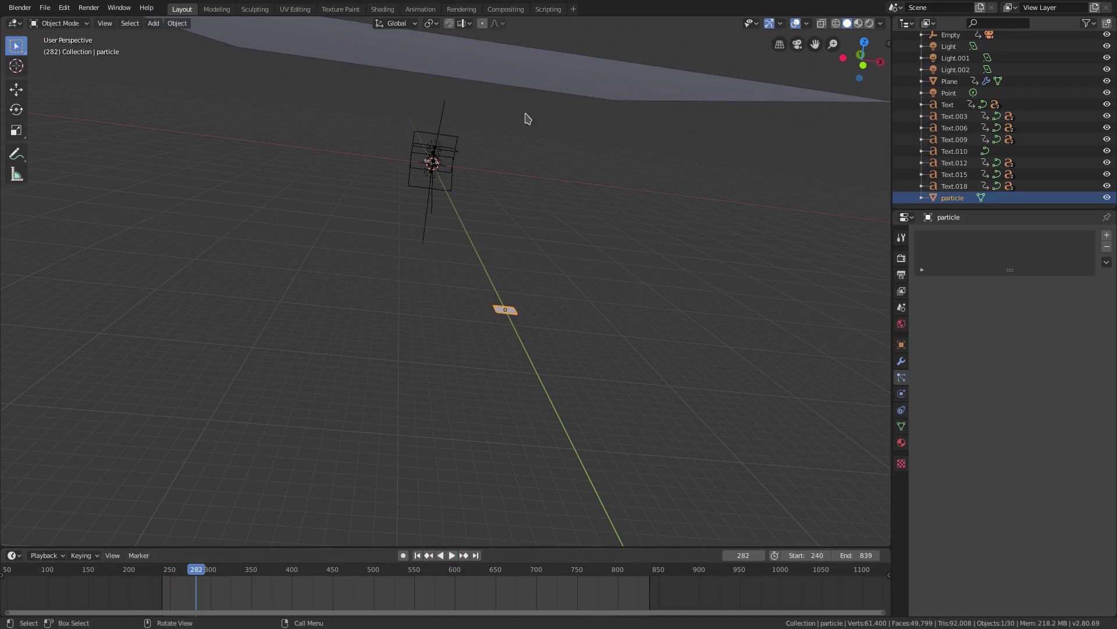
# Select the emitter plane, enter 20000 as its particle number and enable its particle system in the viewport
pyautogui.click(524, 73)
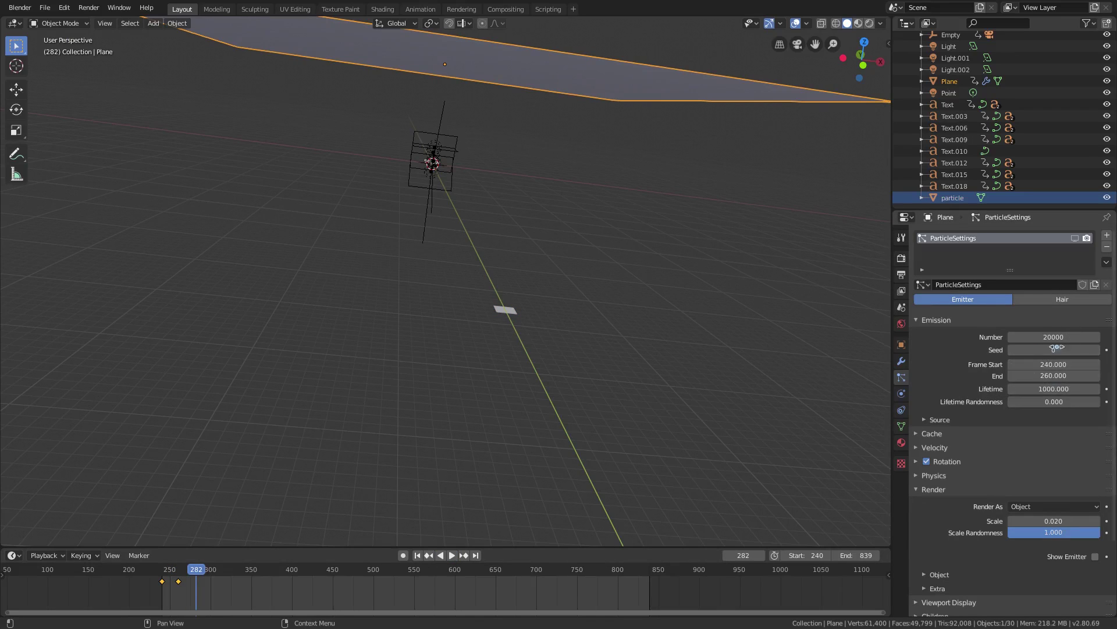
pyautogui.click(1053, 375)
pyautogui.click(1058, 337)
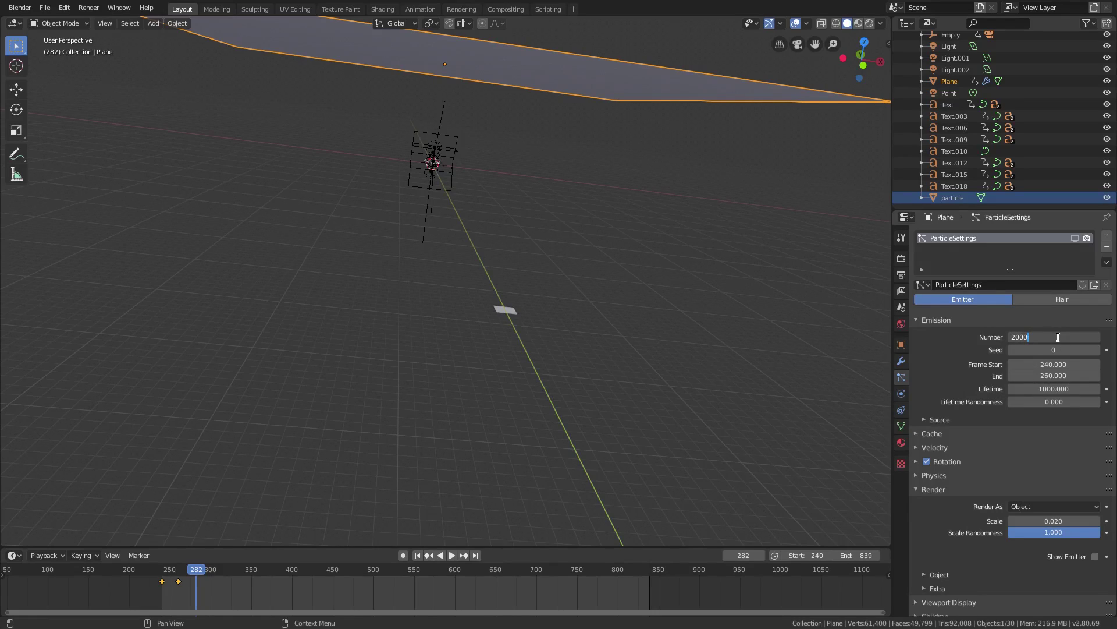
pyautogui.write('0')
pyautogui.press('Return')
pyautogui.click(1075, 239)
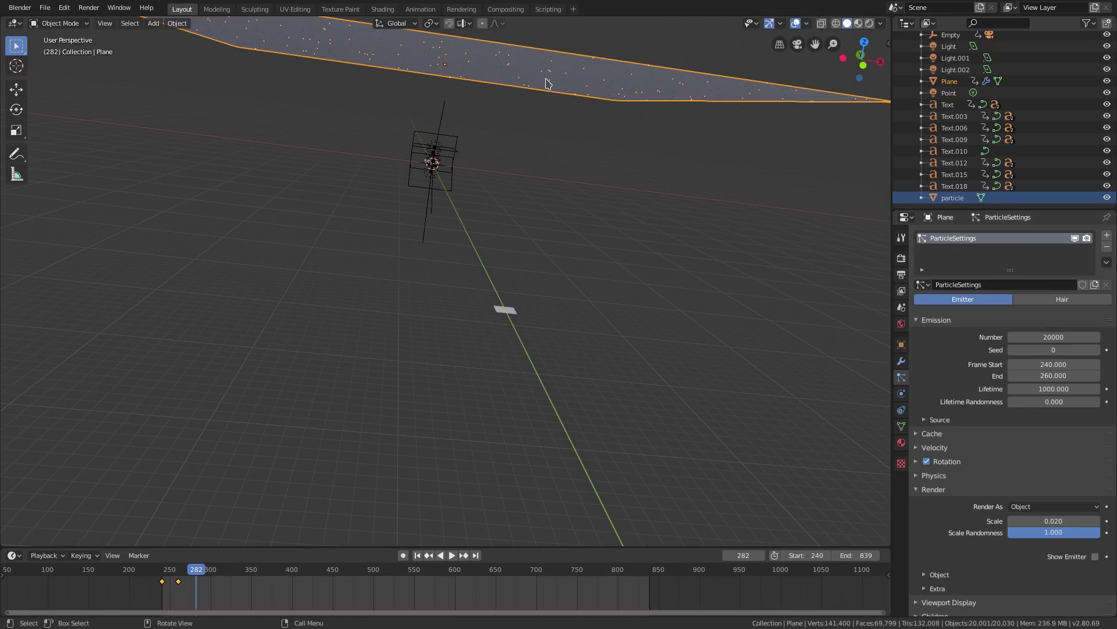
# Replay the animation from frame 240 through the camera to check how the particles spread around the title
pyautogui.press('KP_0')
pyautogui.click(417, 555)
pyautogui.click(452, 556)
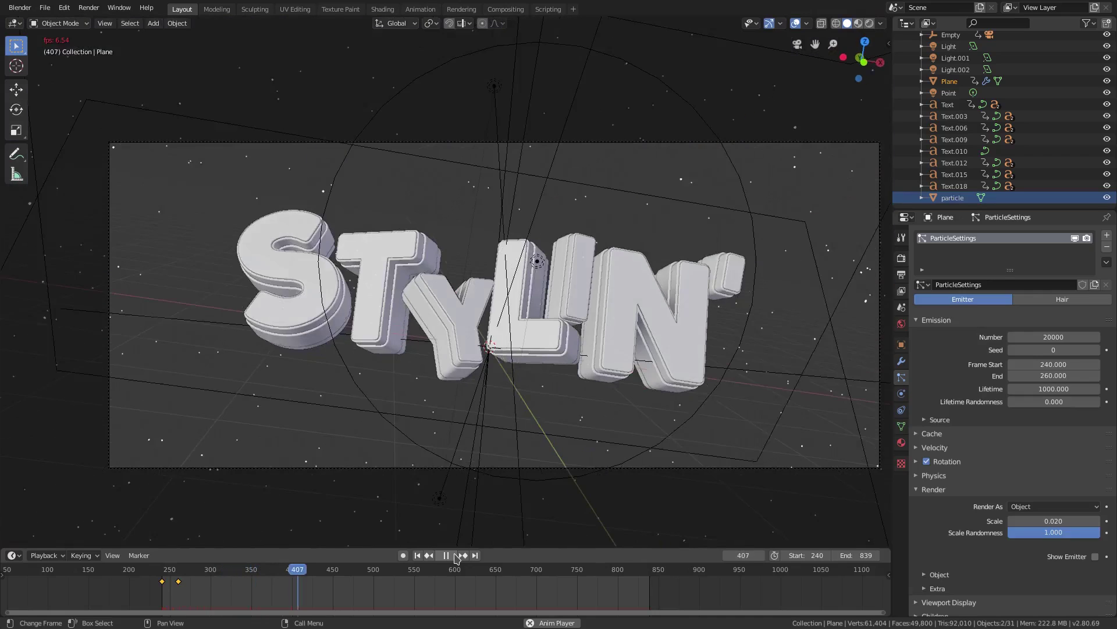
pyautogui.click(455, 556)
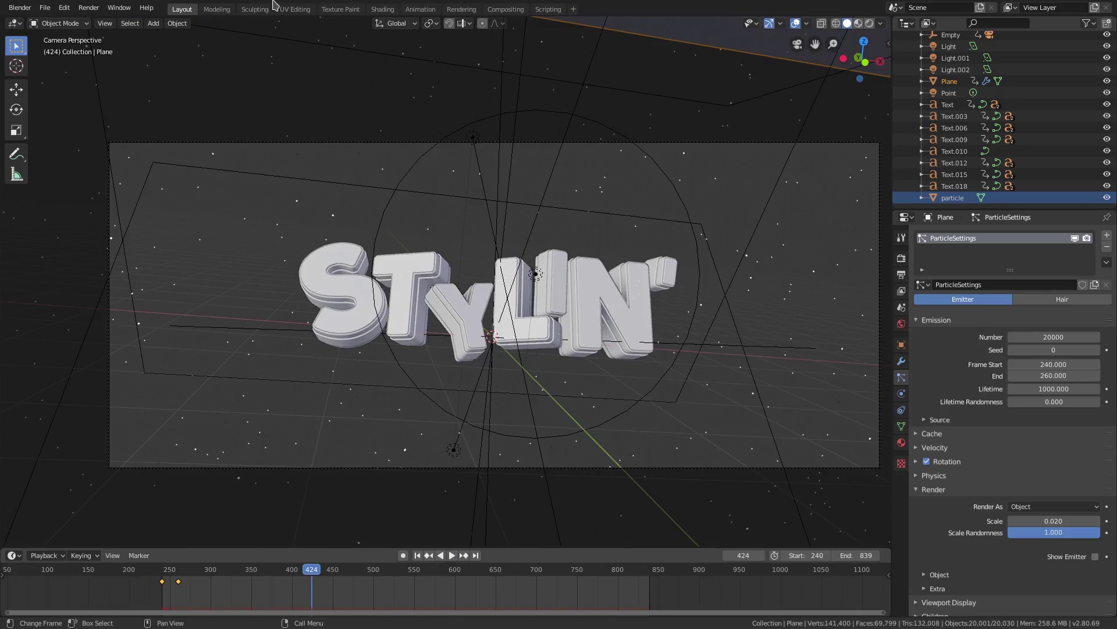
# Switch the camera view to rendered shading with overlays hidden and show the world background settings
pyautogui.click(869, 23)
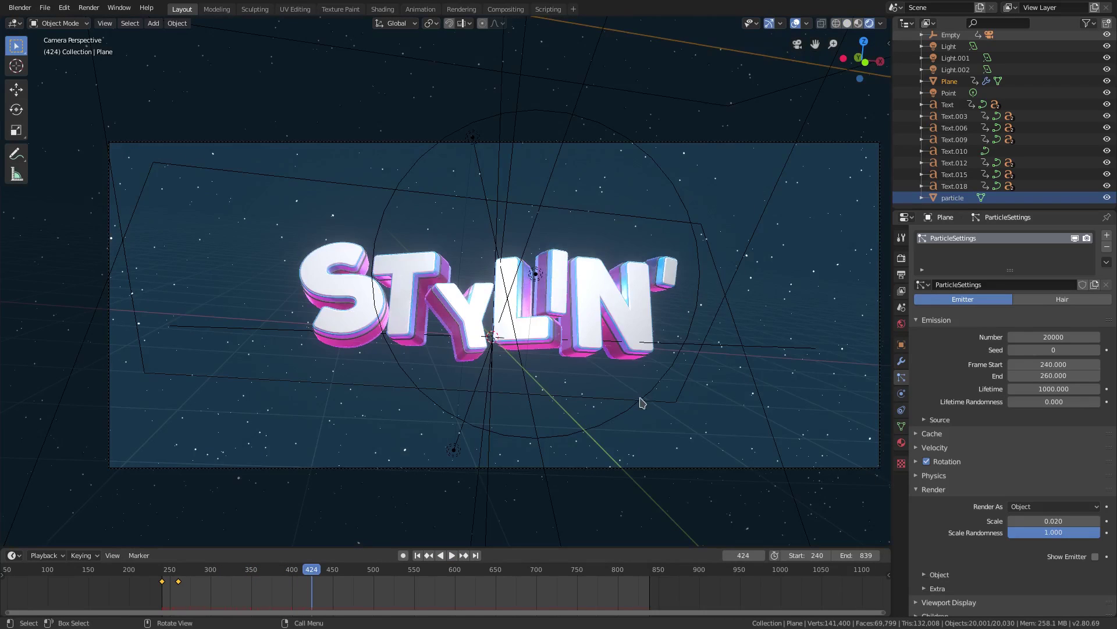
pyautogui.click(795, 24)
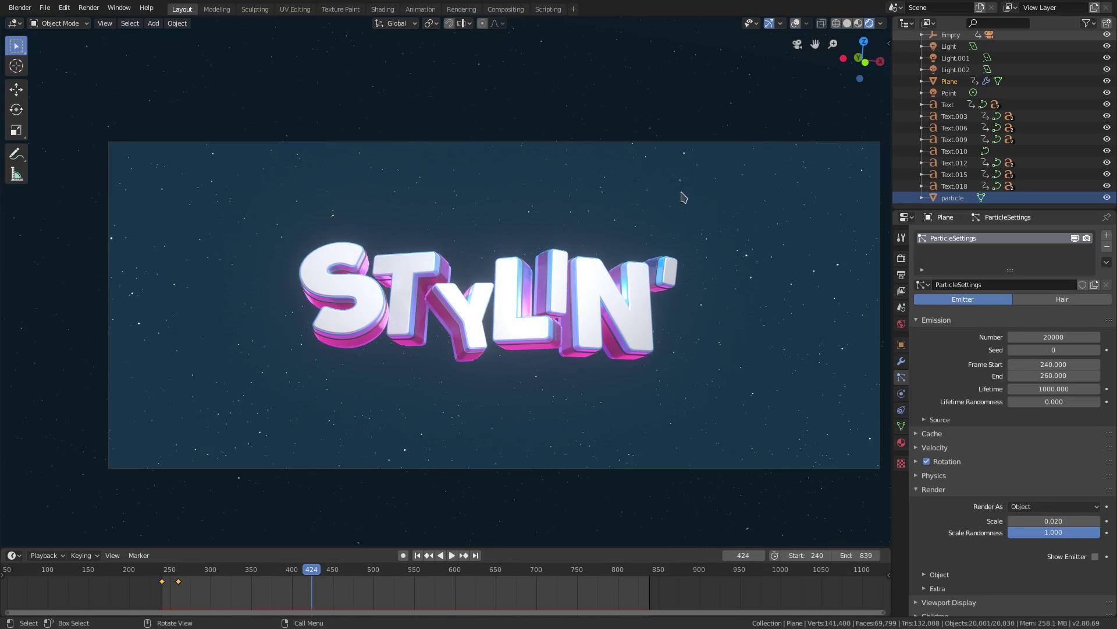
pyautogui.click(902, 325)
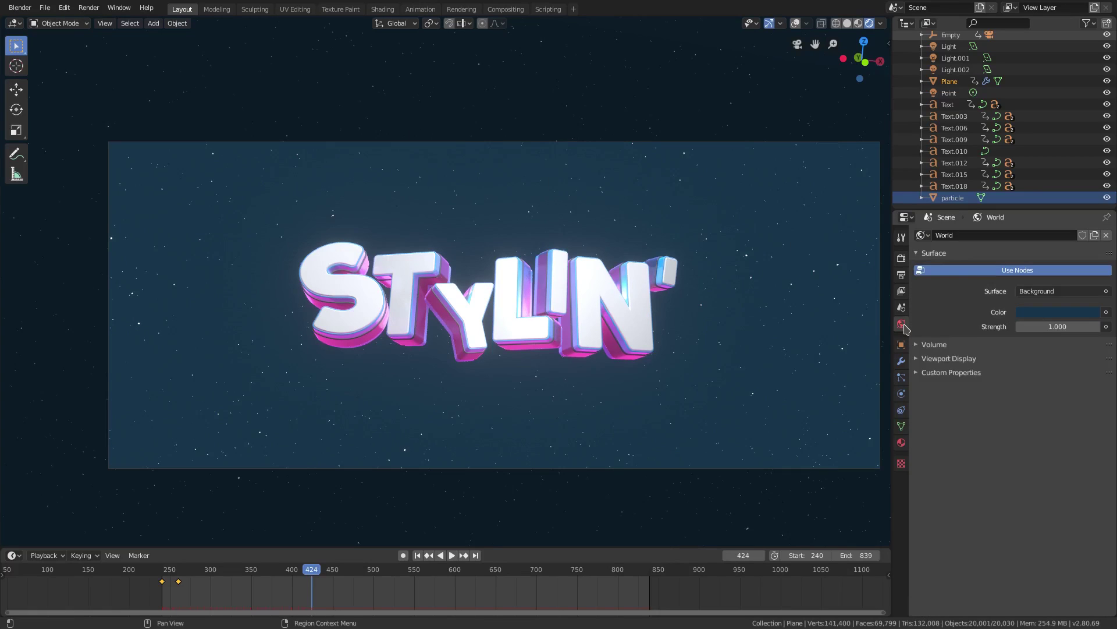
# Play the rendered camera view from frame 240 to examine the particle burst together with the lit title
pyautogui.click(452, 555)
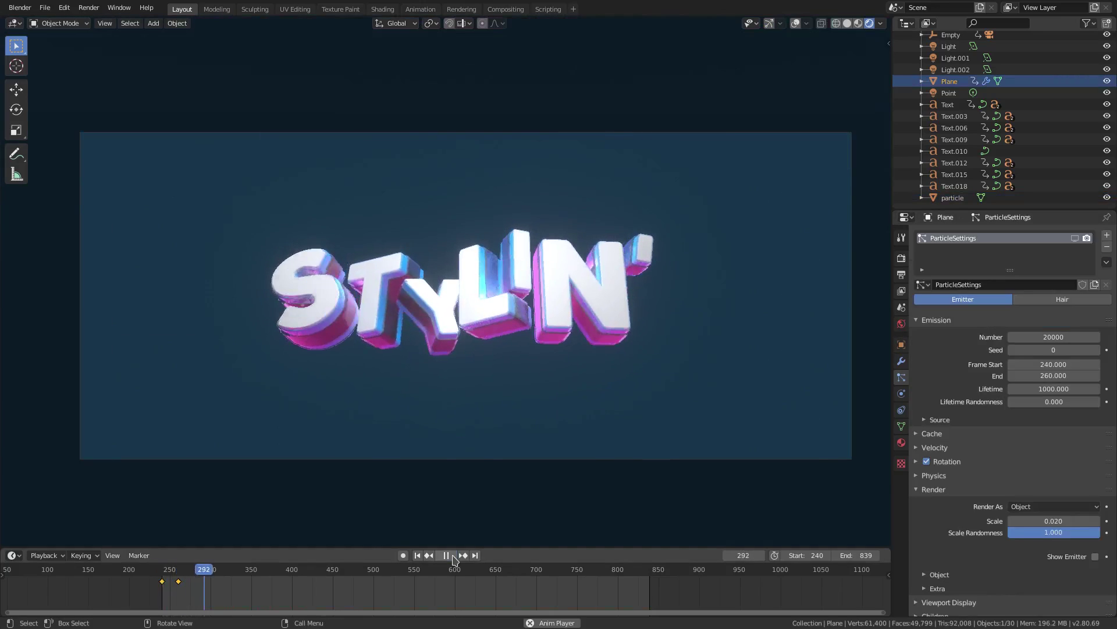
pyautogui.click(453, 557)
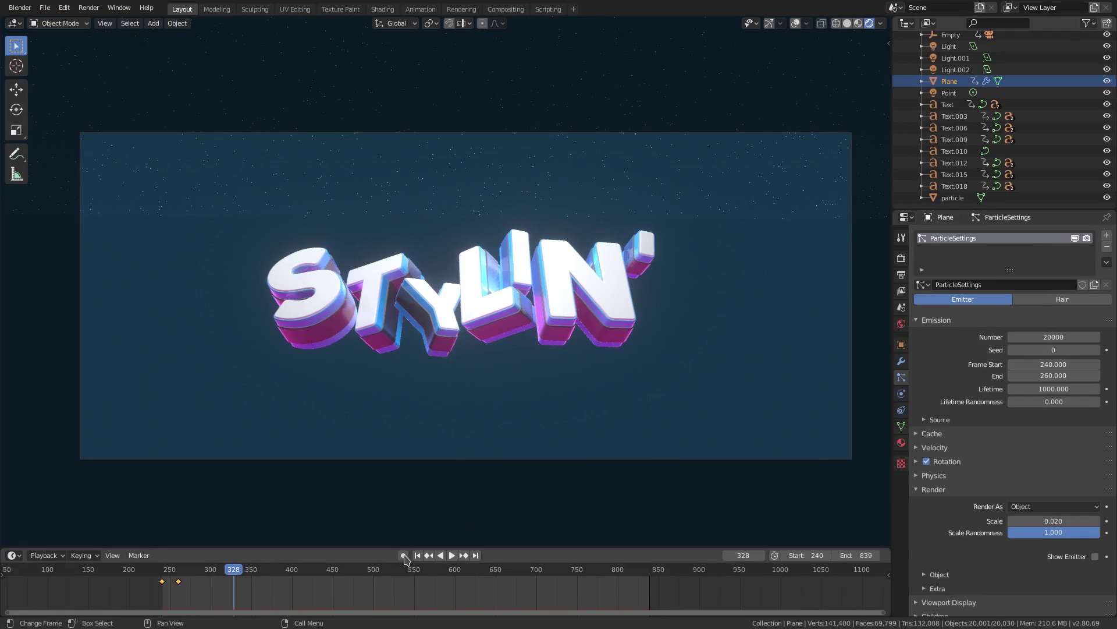
pyautogui.click(418, 555)
pyautogui.click(452, 556)
pyautogui.click(452, 555)
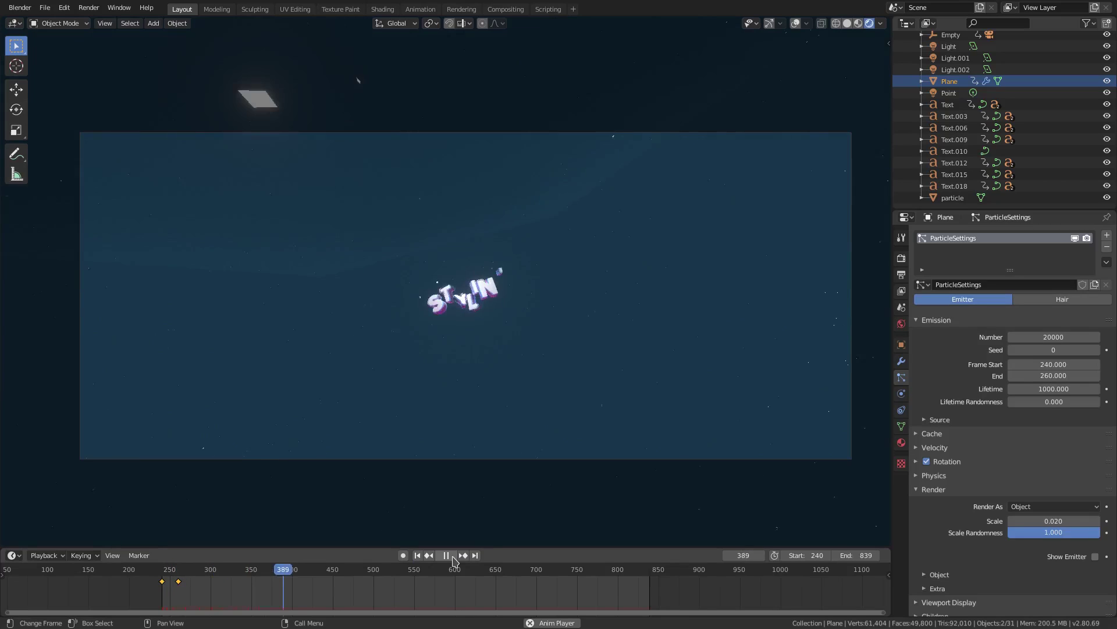
pyautogui.click(453, 556)
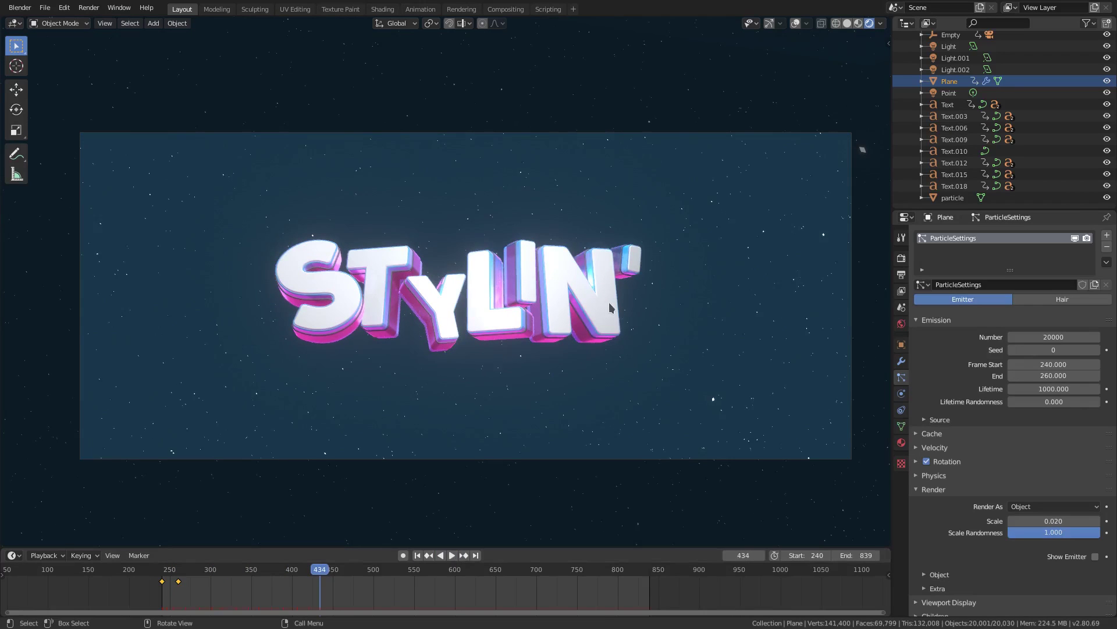
# Go to frame 450 and compare the title with Eevee's screen space reflections turned off and on
pyautogui.click(333, 573)
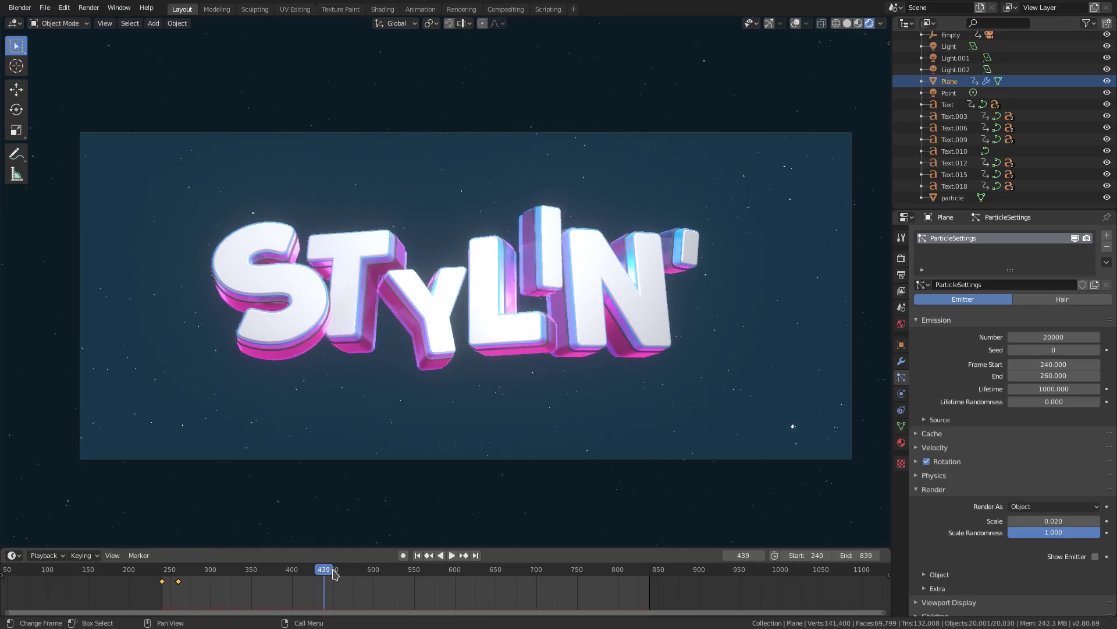
pyautogui.click(901, 259)
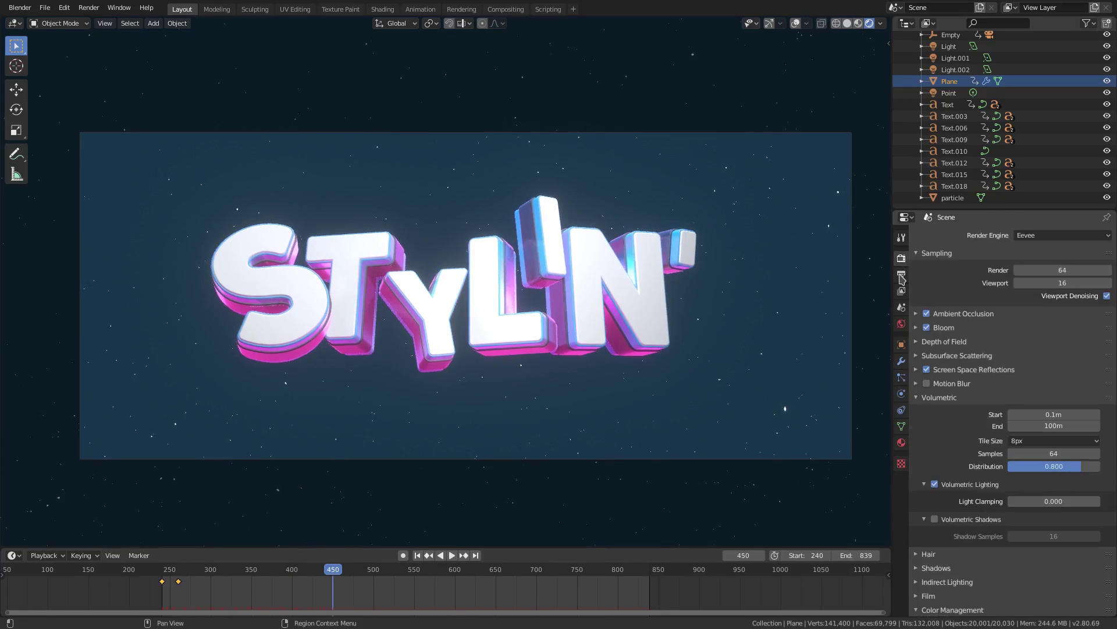
pyautogui.click(901, 275)
pyautogui.click(902, 259)
pyautogui.click(932, 399)
pyautogui.click(926, 370)
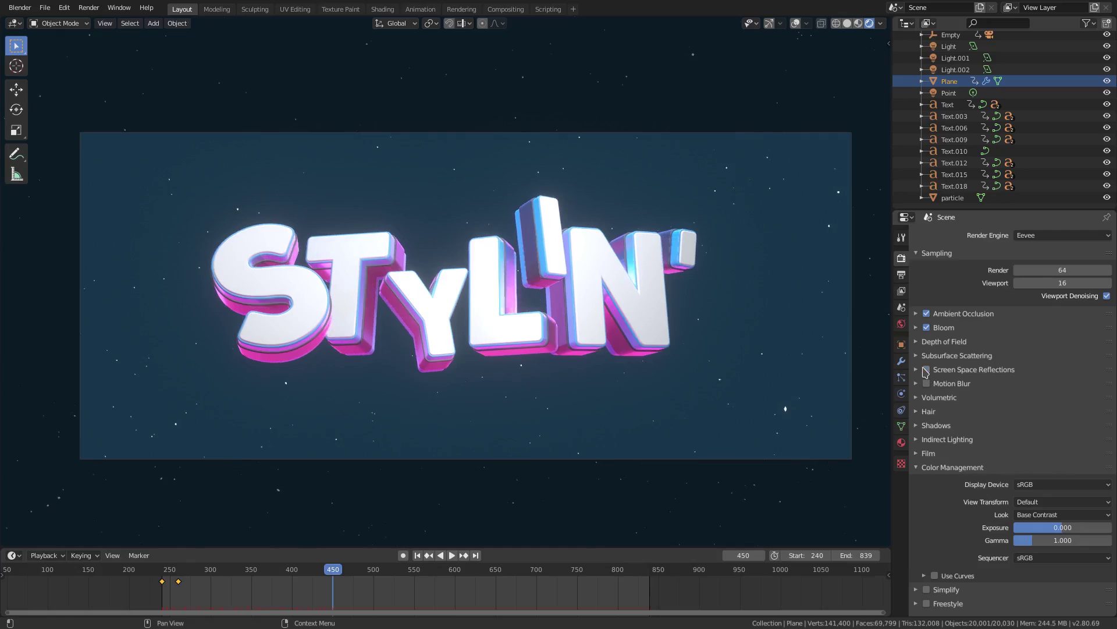
pyautogui.click(926, 371)
# Check the title with bloom off and on and set the bloom intensity to 0.032
pyautogui.click(916, 329)
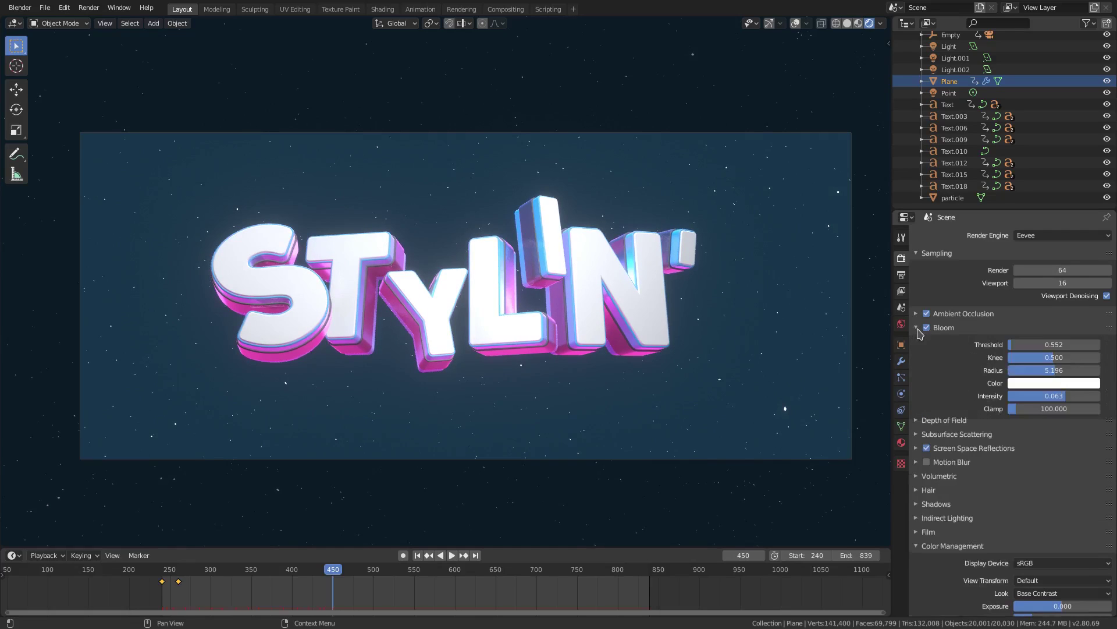
pyautogui.click(926, 328)
pyautogui.click(926, 328)
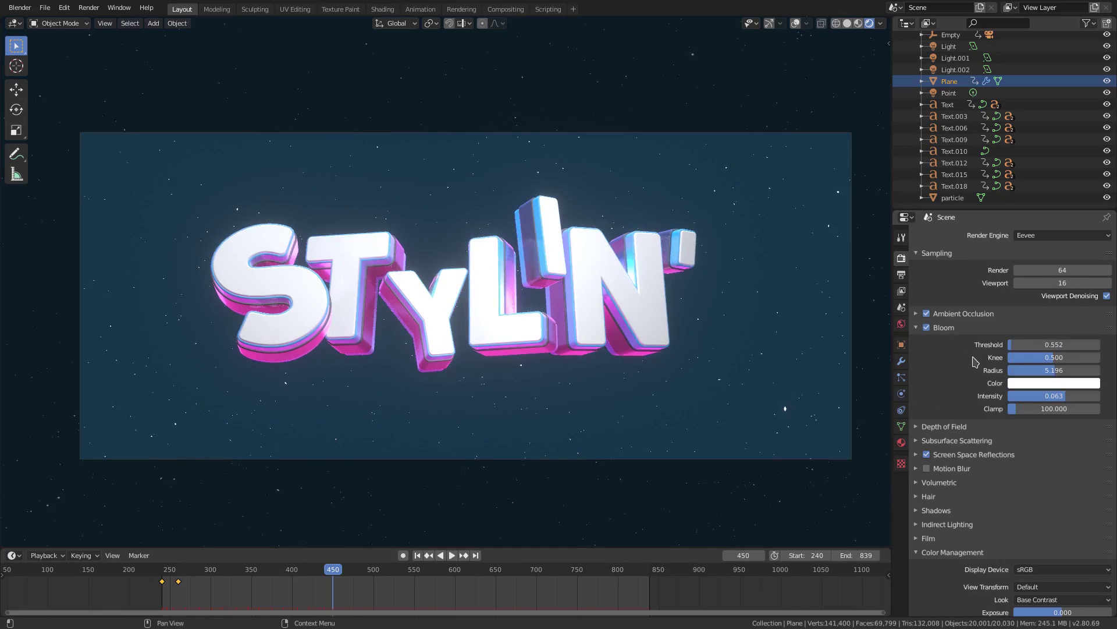
pyautogui.moveTo(1054, 396); pyautogui.dragTo(1036, 396)
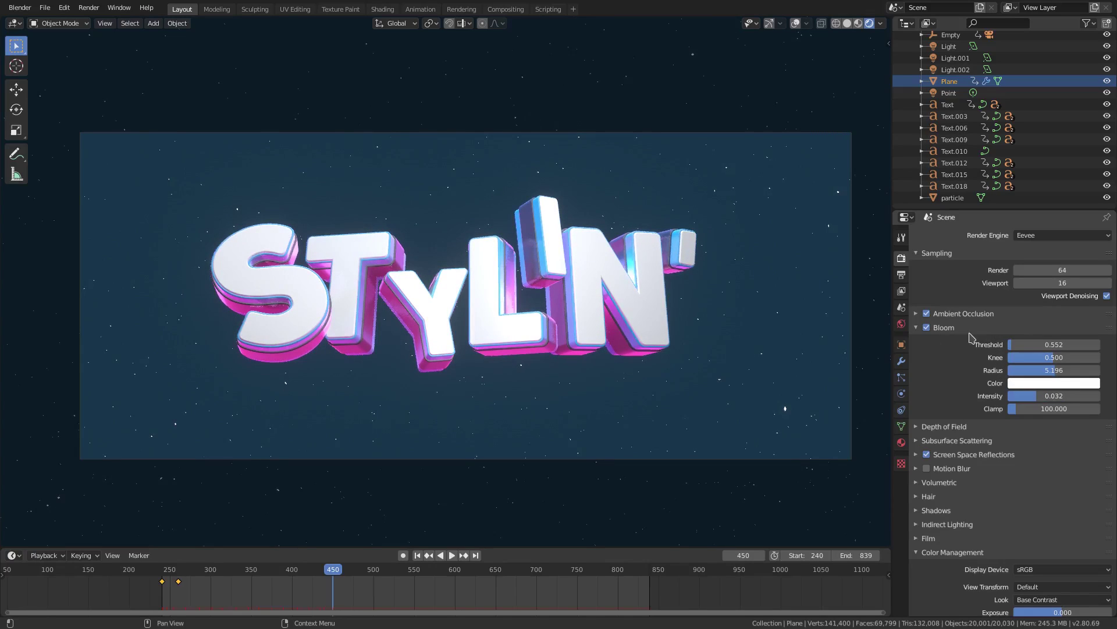
# Compare the title with bloom repeatedly disabled and enabled at the reduced intensity, leaving bloom enabled
pyautogui.click(925, 328)
pyautogui.click(926, 327)
pyautogui.click(926, 328)
pyautogui.click(926, 327)
pyautogui.scroll(-3, 581, 403)
pyautogui.scroll(3, 582, 402)
pyautogui.scroll(-1, 593, 394)
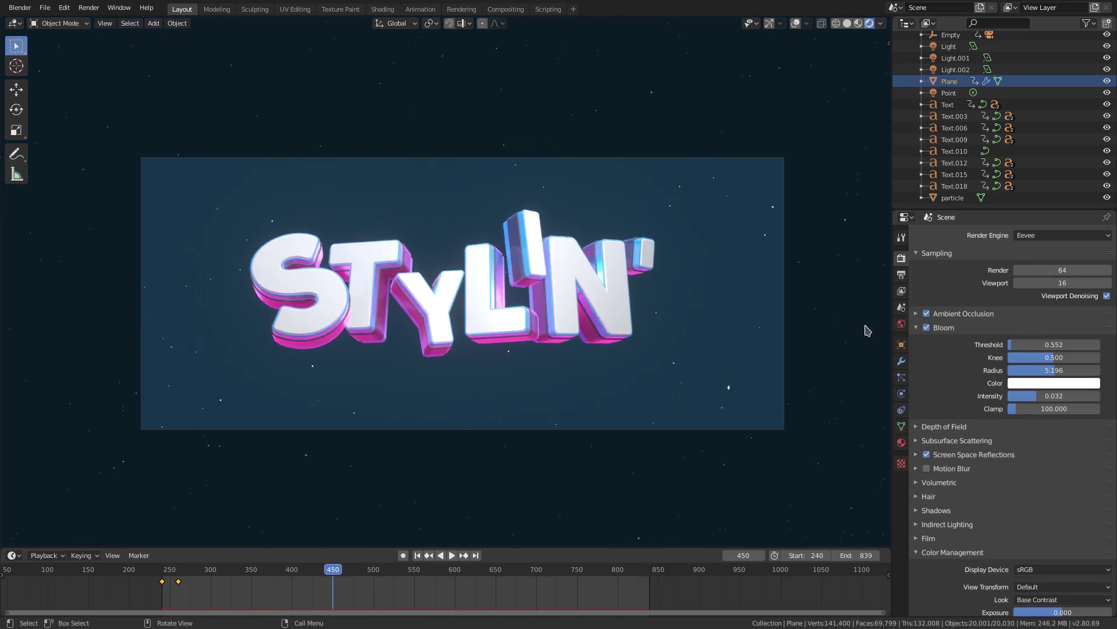
pyautogui.click(917, 328)
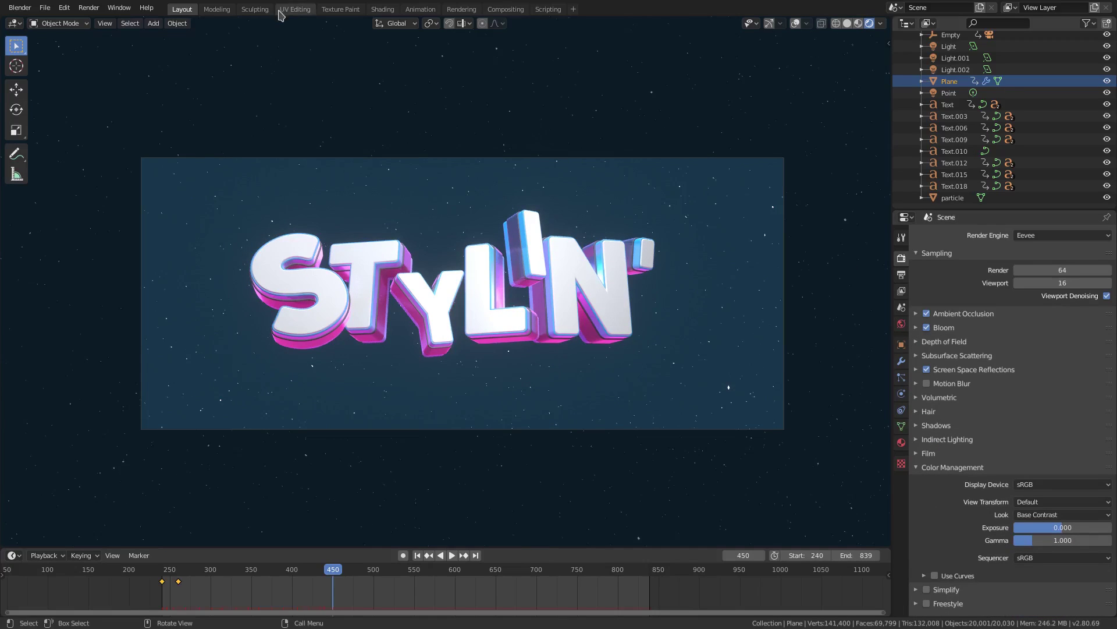
# Render frame 450 as a still image, inspect the whole result and close the render window
pyautogui.click(88, 9)
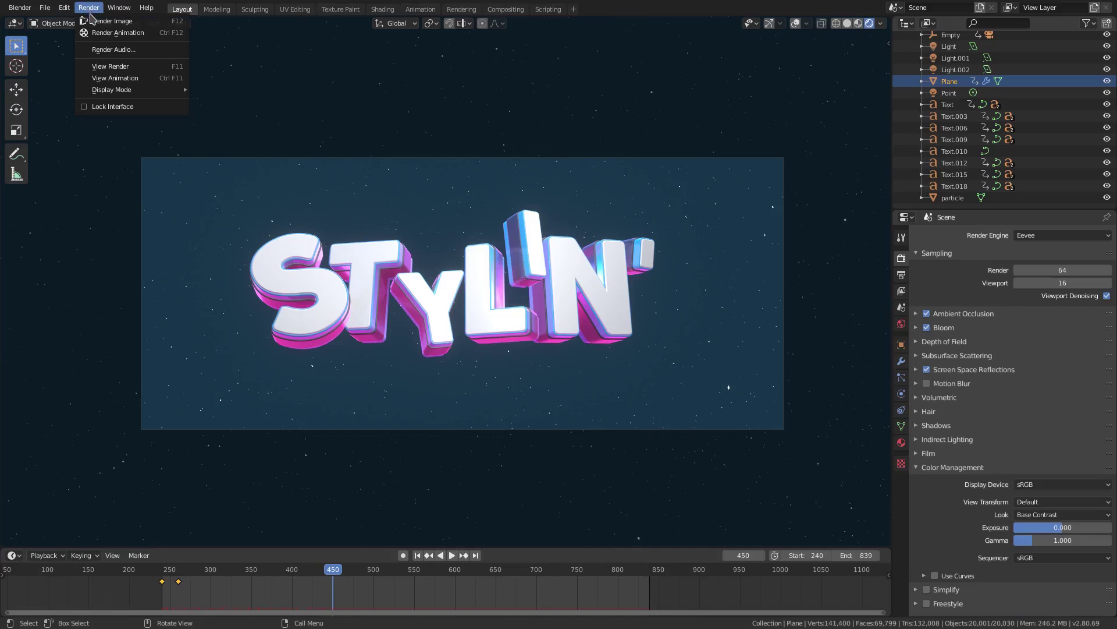
pyautogui.click(96, 21)
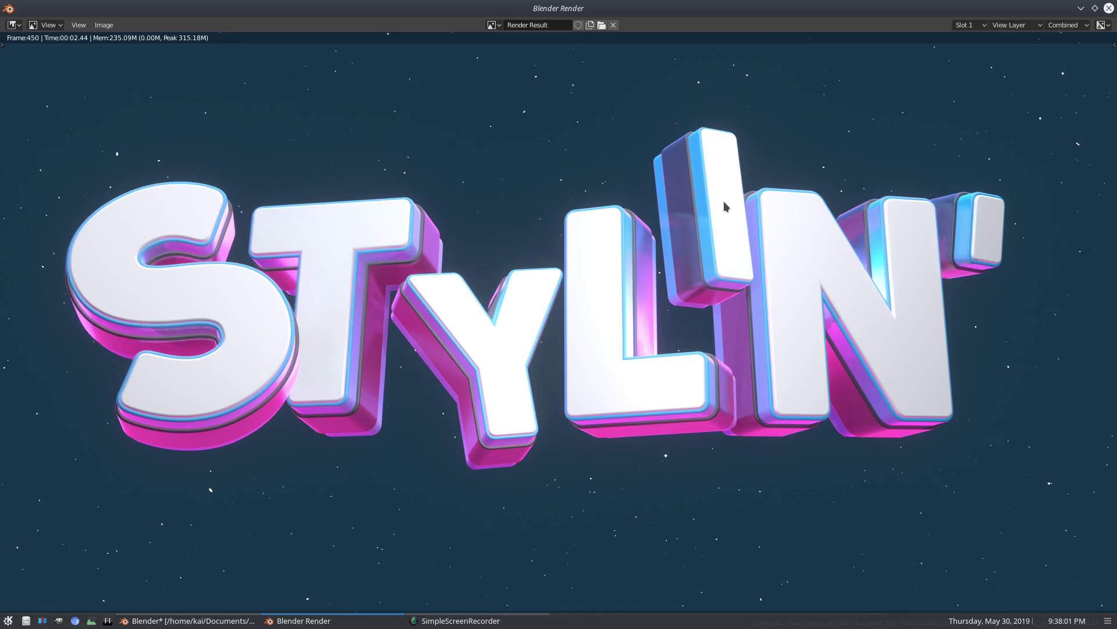
pyautogui.scroll(-2, 715, 359)
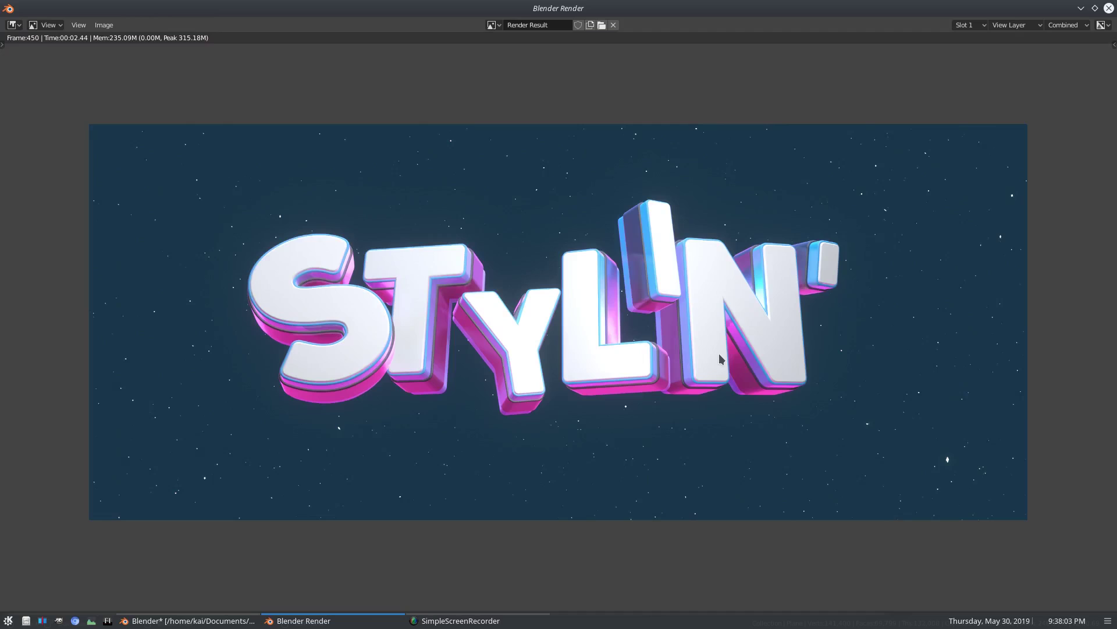
pyautogui.click(1109, 8)
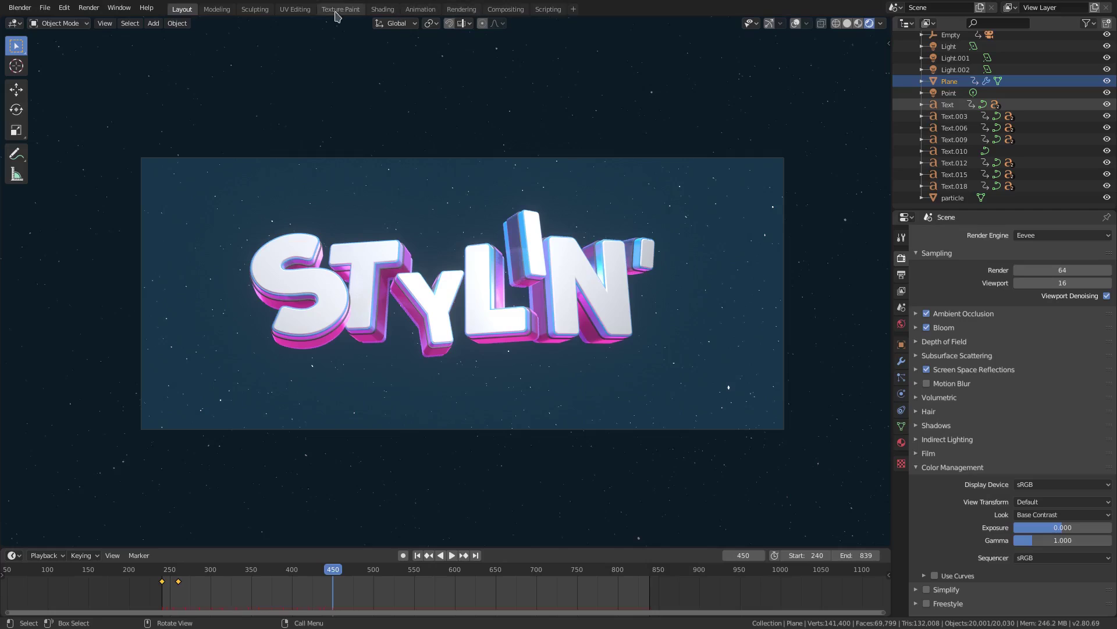
pyautogui.click(512, 10)
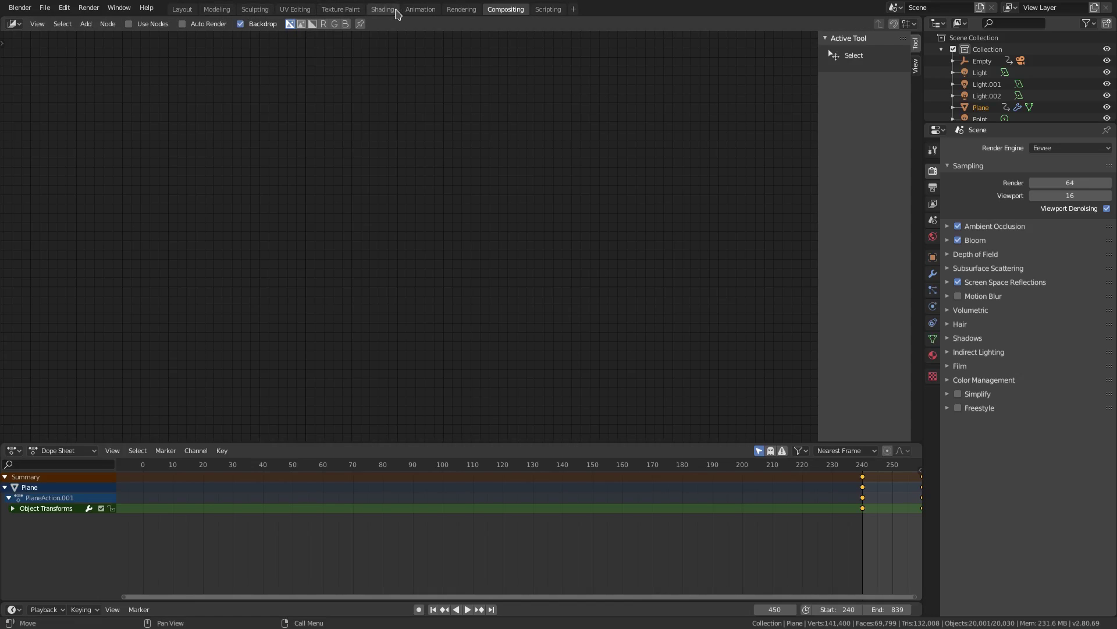
pyautogui.click(471, 10)
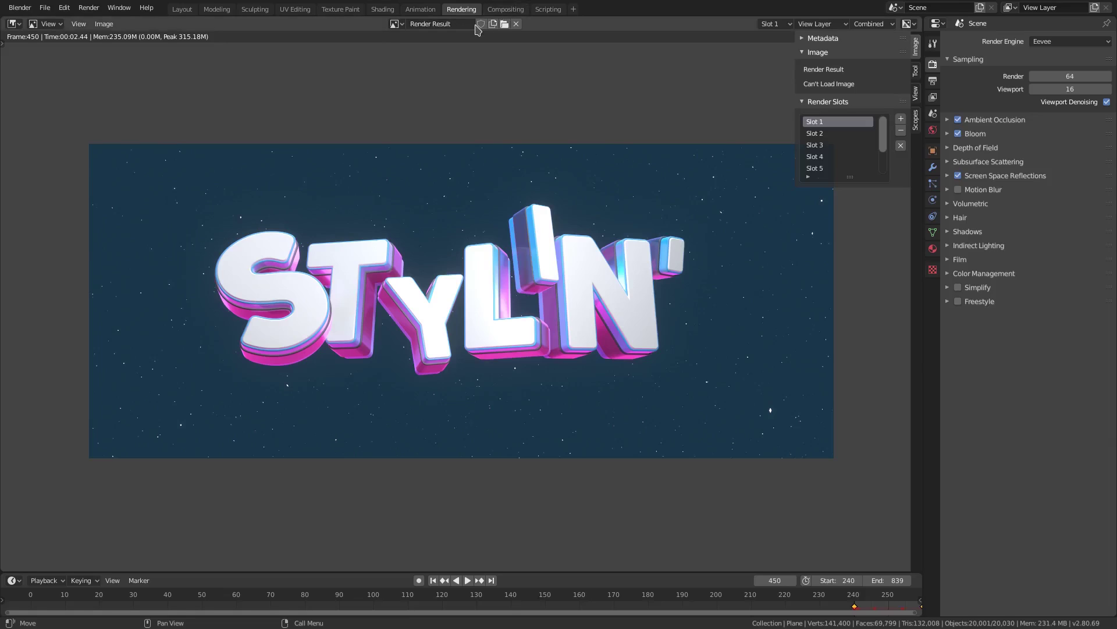
pyautogui.click(304, 9)
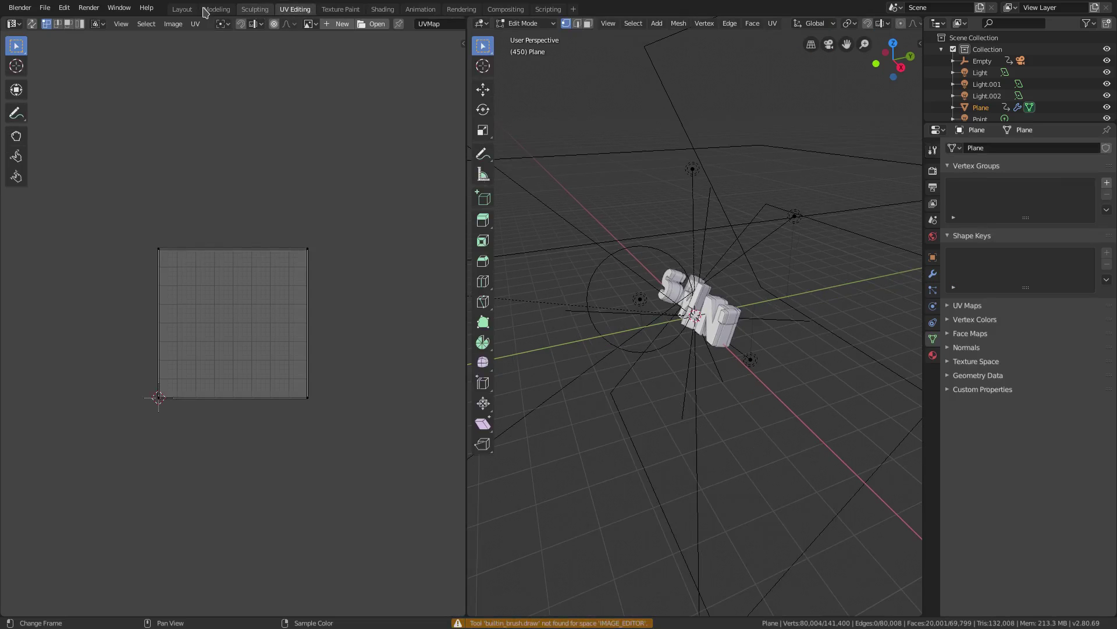
pyautogui.click(255, 10)
pyautogui.click(217, 9)
pyautogui.click(182, 9)
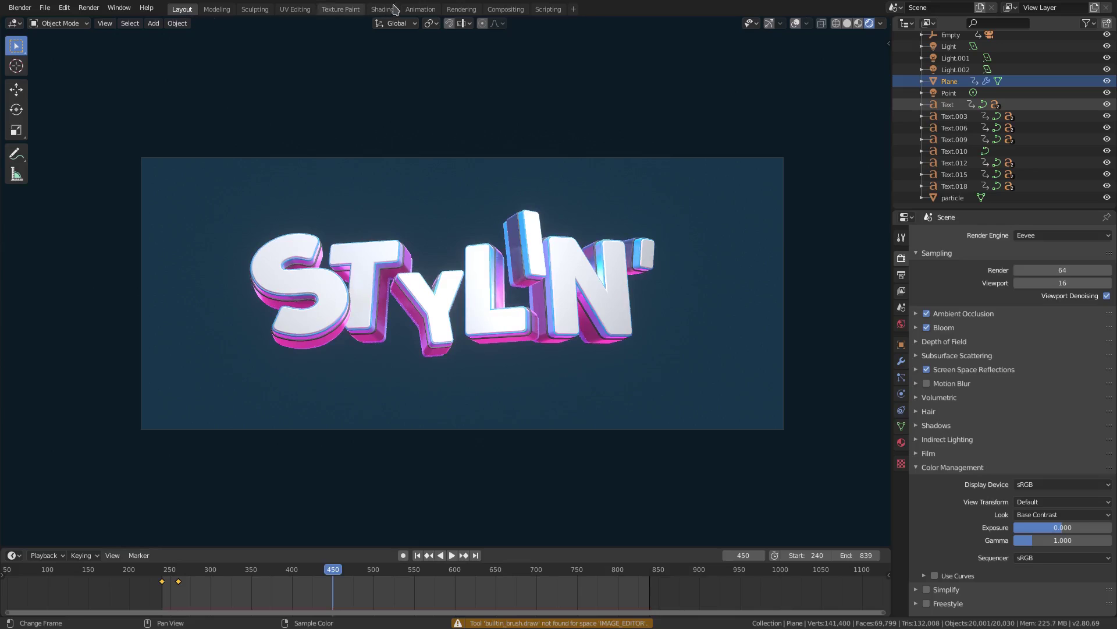
pyautogui.click(462, 10)
pyautogui.click(548, 9)
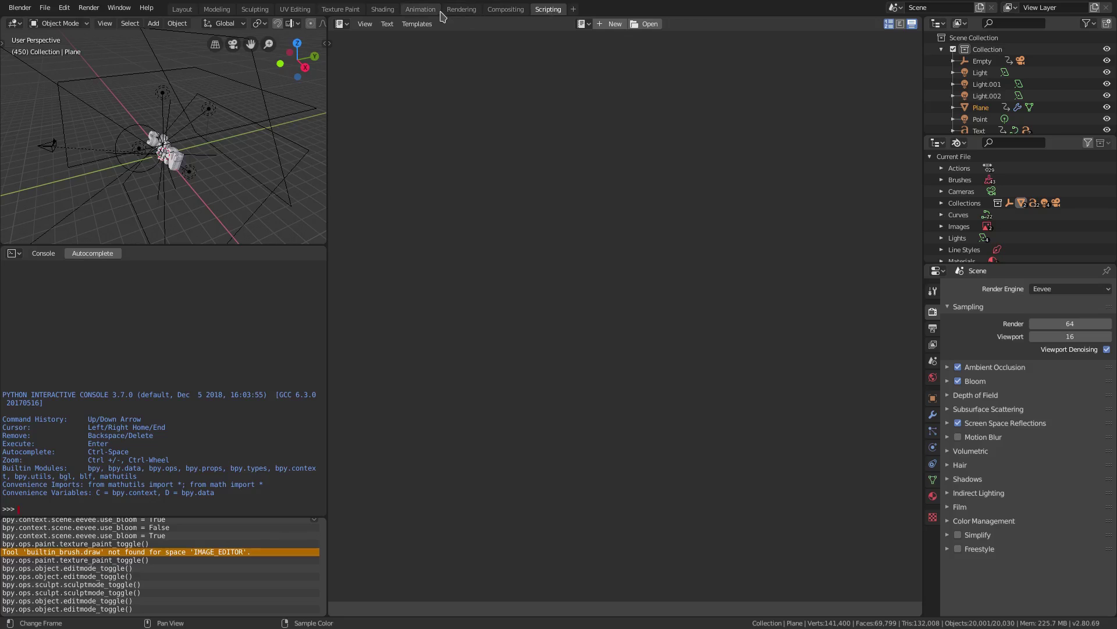
pyautogui.click(460, 9)
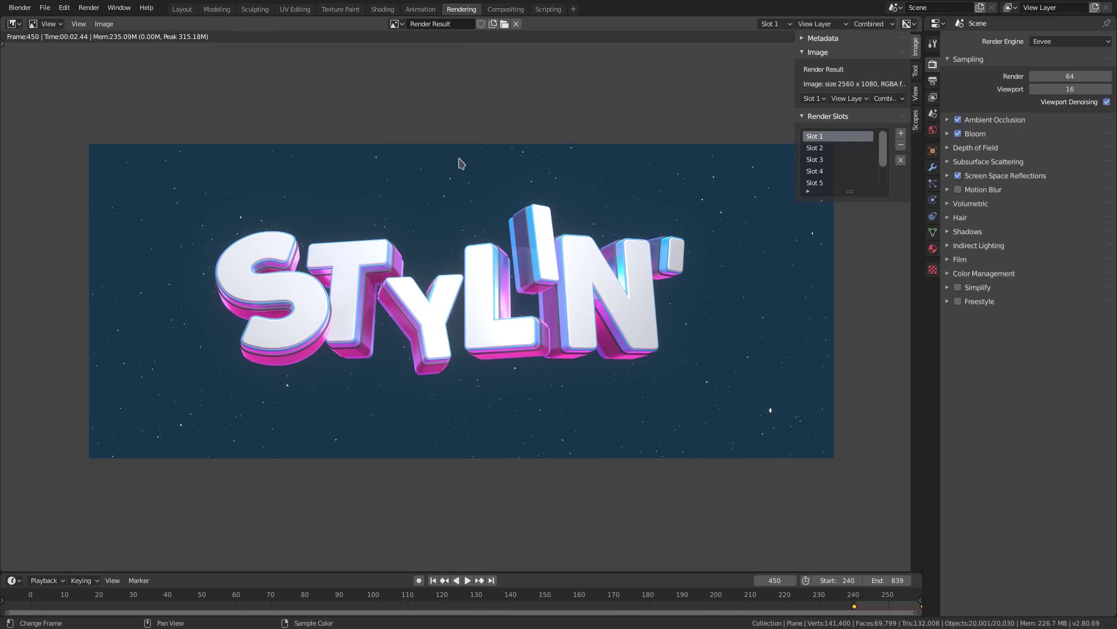
pyautogui.click(511, 9)
pyautogui.click(549, 10)
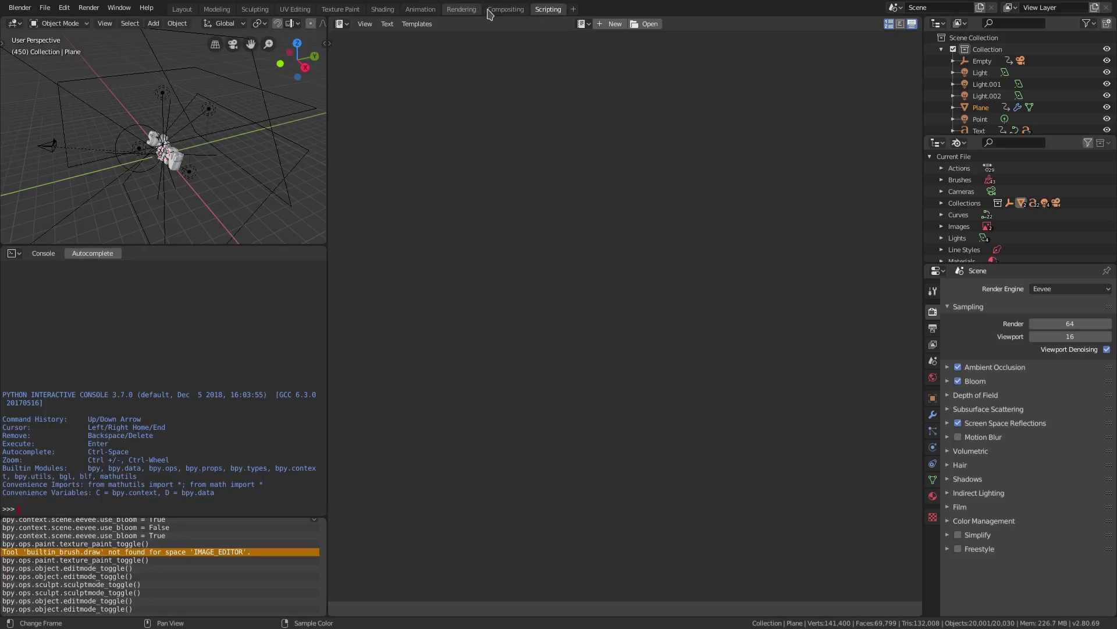
# Switch to the Compositing workspace and enlarge the node editor by hiding its sidebar and the dope sheet
pyautogui.click(506, 10)
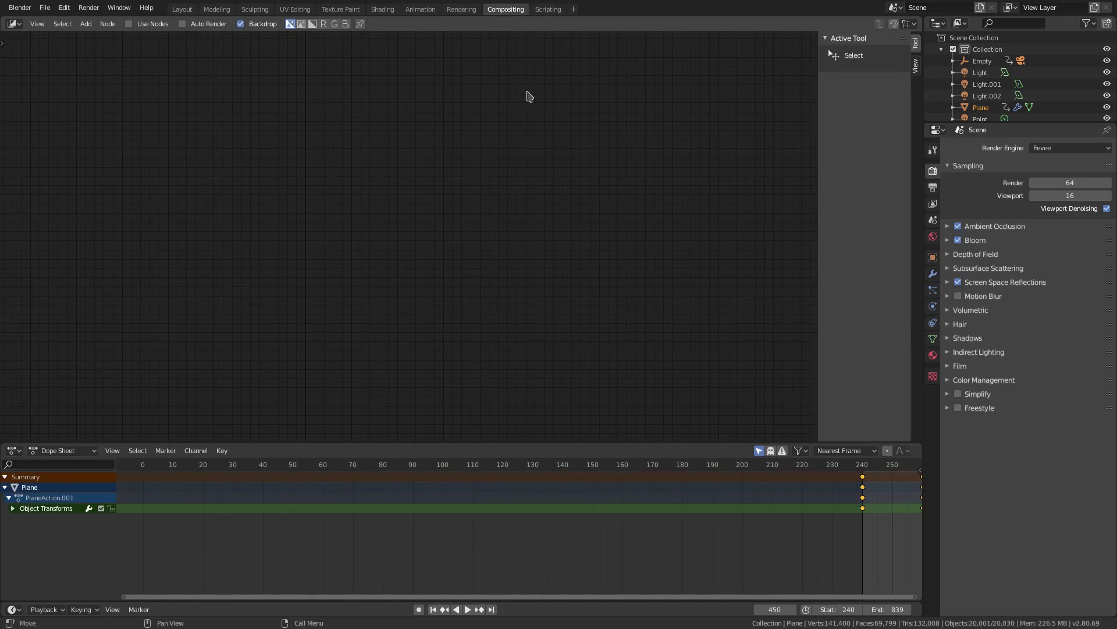
pyautogui.moveTo(827, 210); pyautogui.dragTo(955, 214)
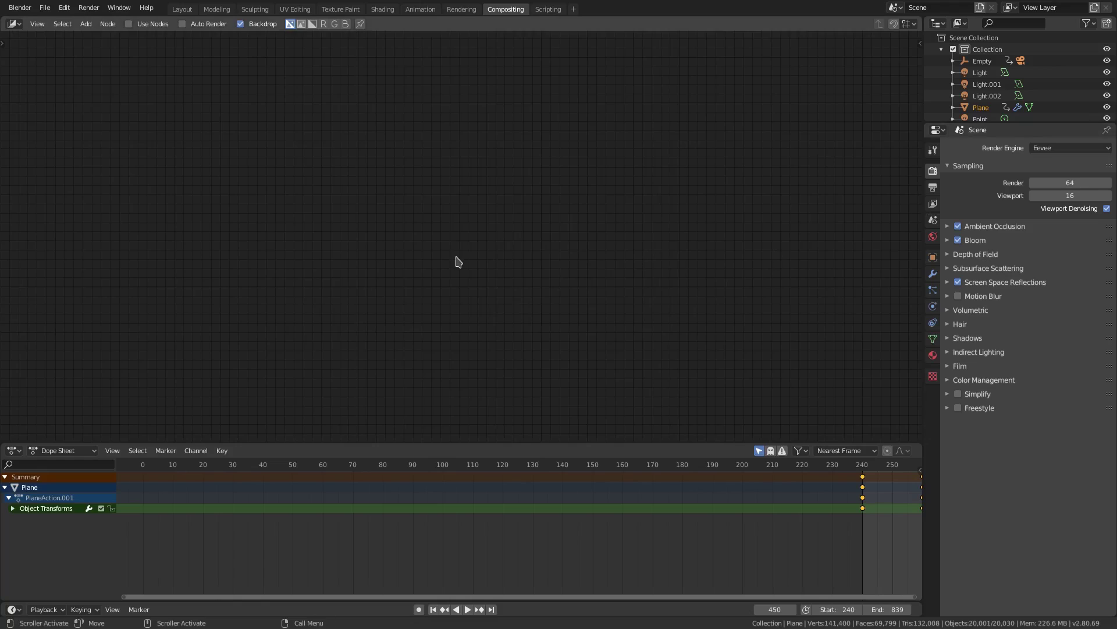
pyautogui.moveTo(5, 440); pyautogui.dragTo(454, 500)
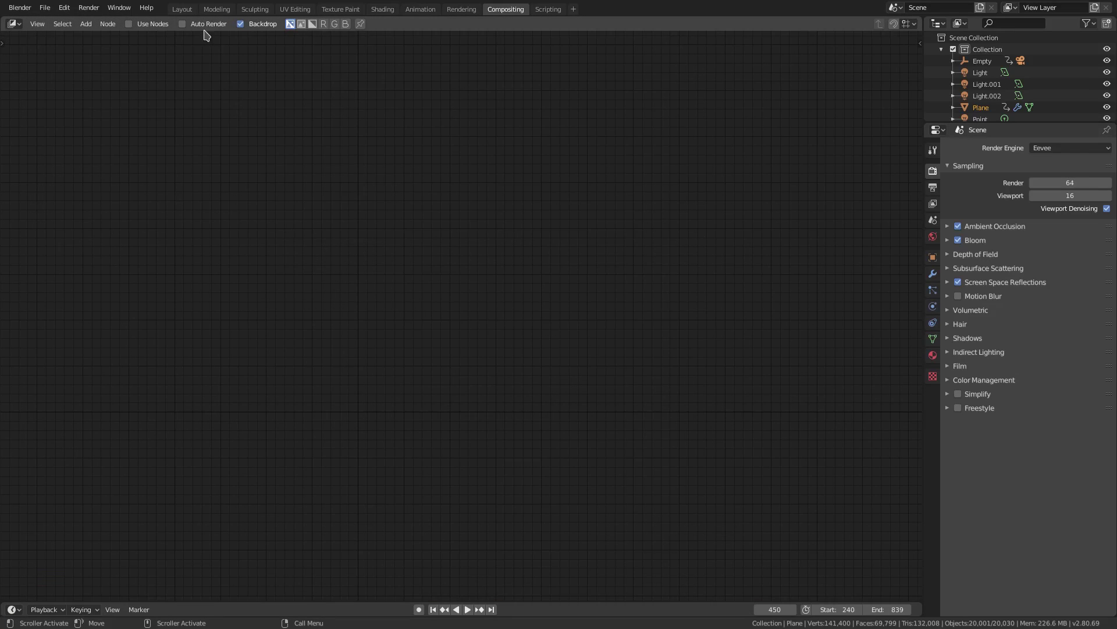
# Enable compositing nodes and move the Render Layers and Composite nodes far apart to make room between them
pyautogui.click(129, 24)
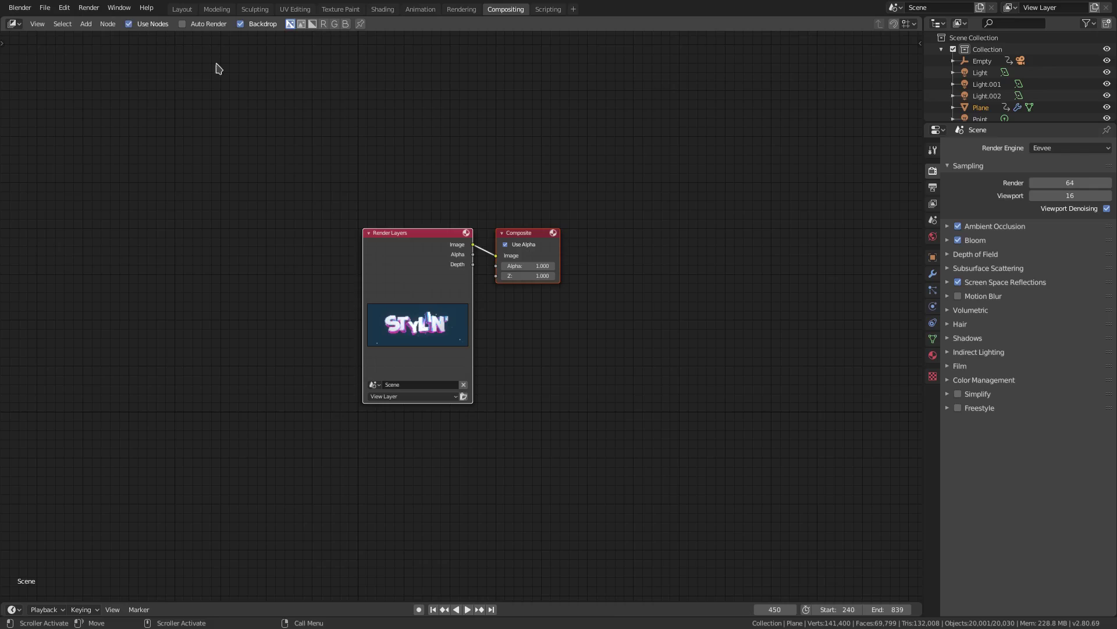
pyautogui.scroll(-1, 436, 256)
pyautogui.moveTo(432, 235); pyautogui.dragTo(246, 238)
pyautogui.moveTo(530, 239); pyautogui.dragTo(678, 242)
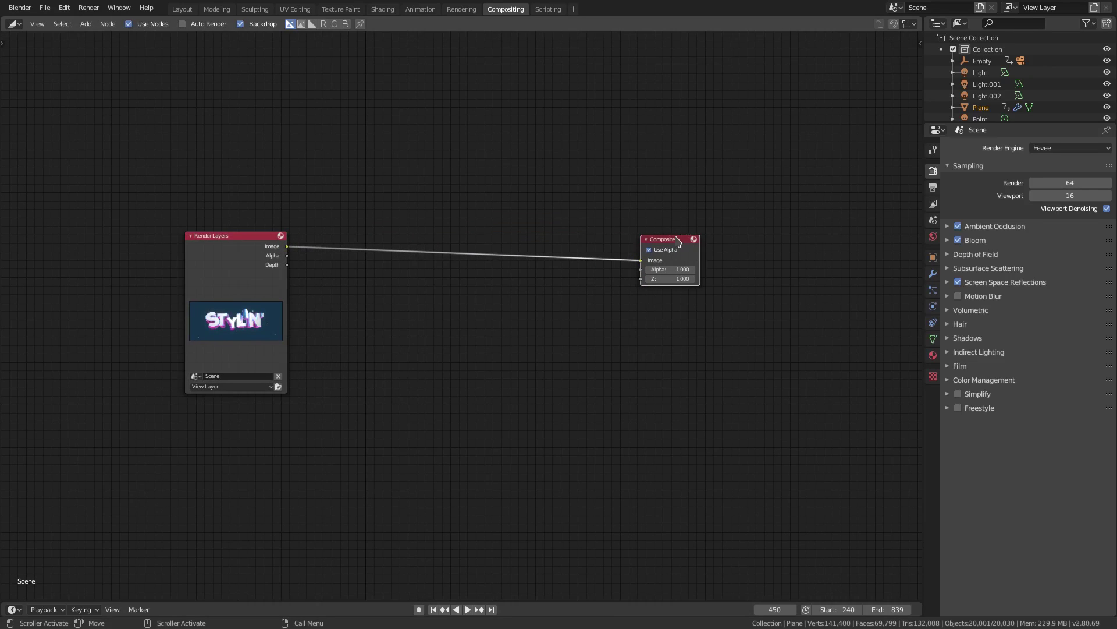
# Add a Viewer node below the Composite node and reroute the Render Layers image link to it
pyautogui.moveTo(617, 309); pyautogui.dragTo(625, 314, button='middle')
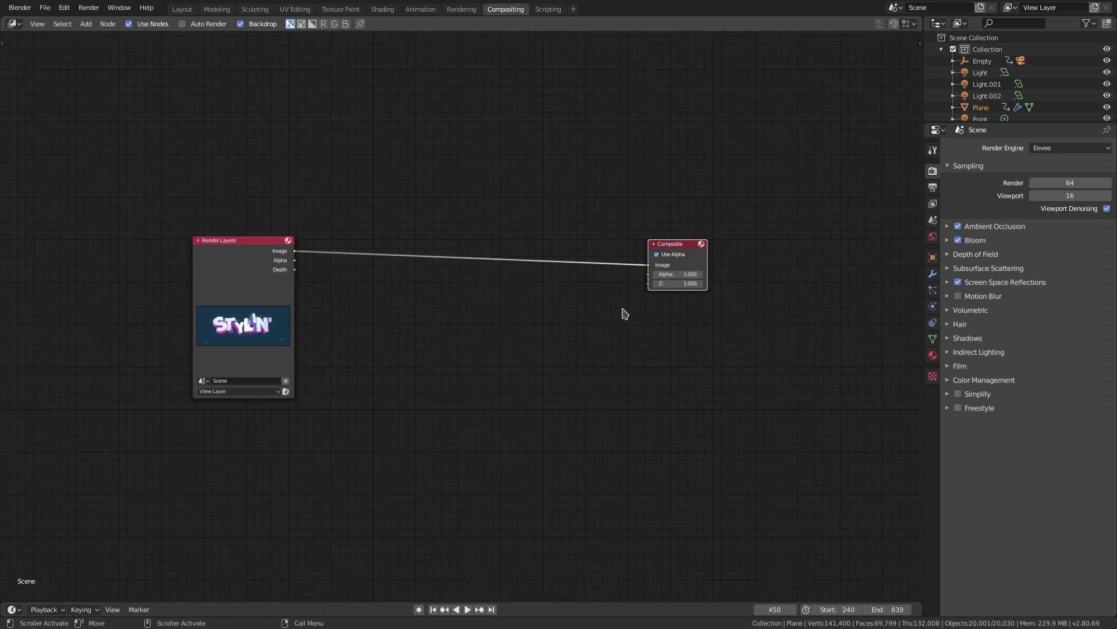
pyautogui.hotkey('shift', 'a')
pyautogui.click(600, 300)
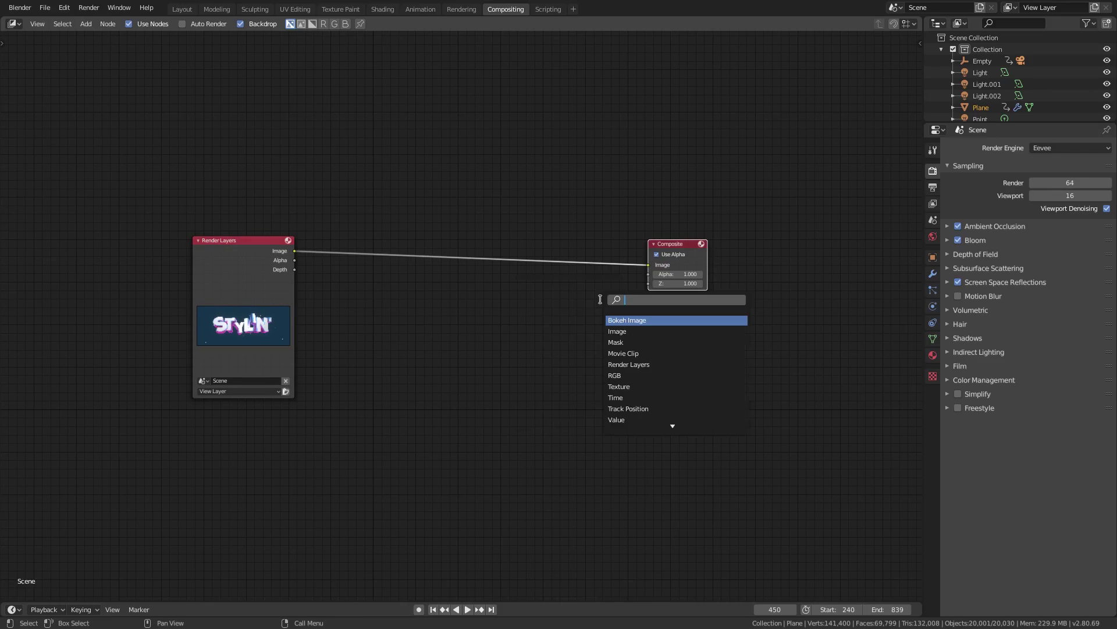
pyautogui.write('view')
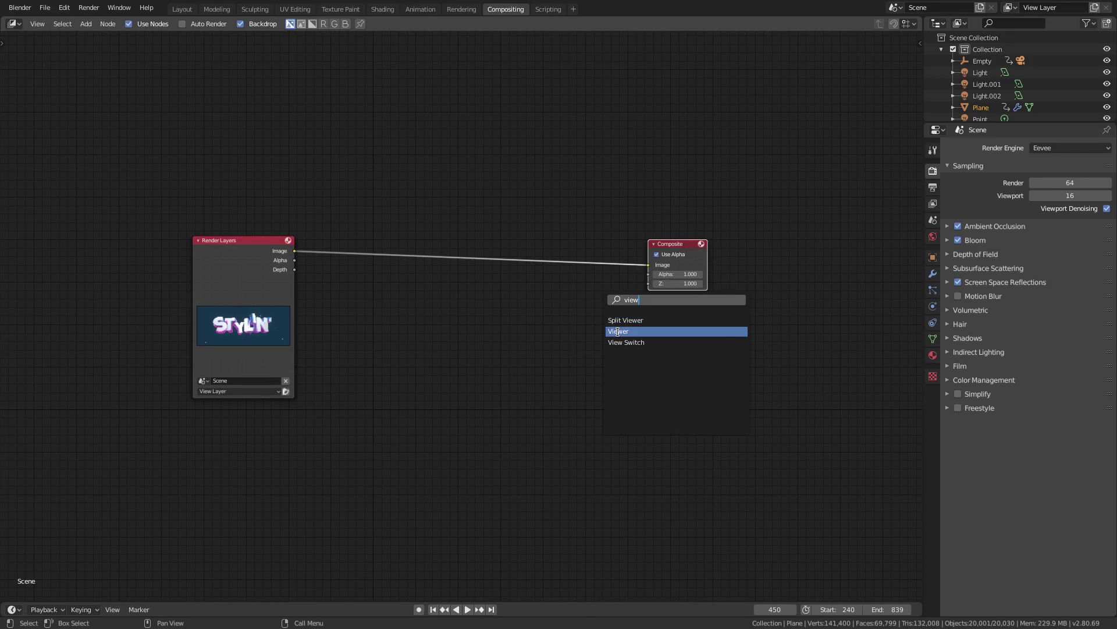
pyautogui.click(618, 331)
pyautogui.click(641, 308)
pyautogui.moveTo(648, 265); pyautogui.dragTo(698, 313)
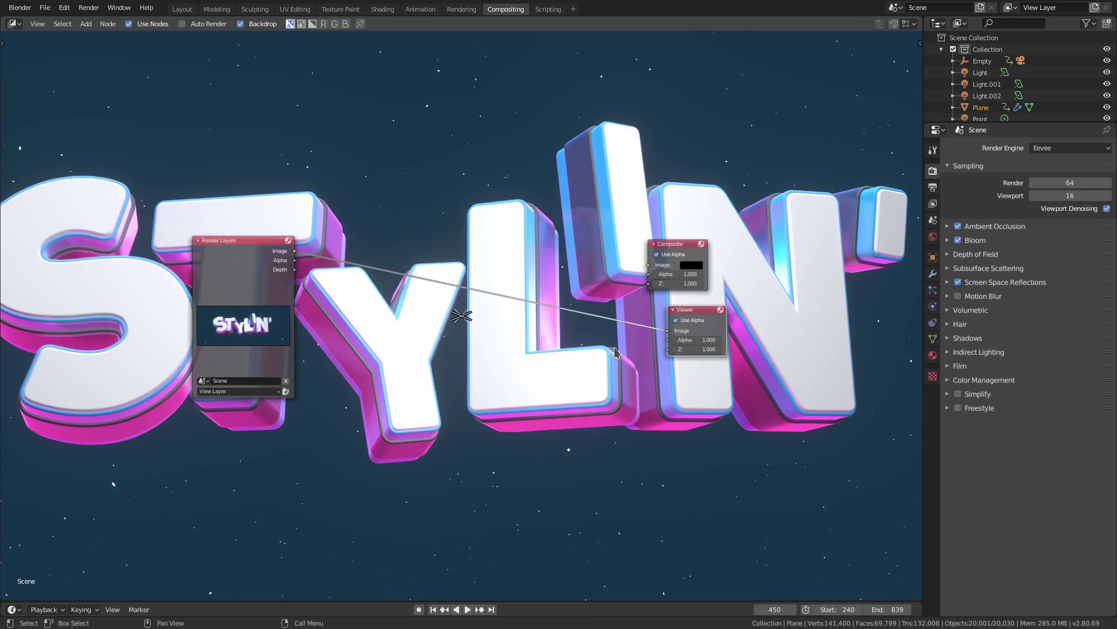
# Scale the backdrop until the whole rendered title is in view and move the Render Layers node away from the output nodes
pyautogui.hotkey('alt', 'v')
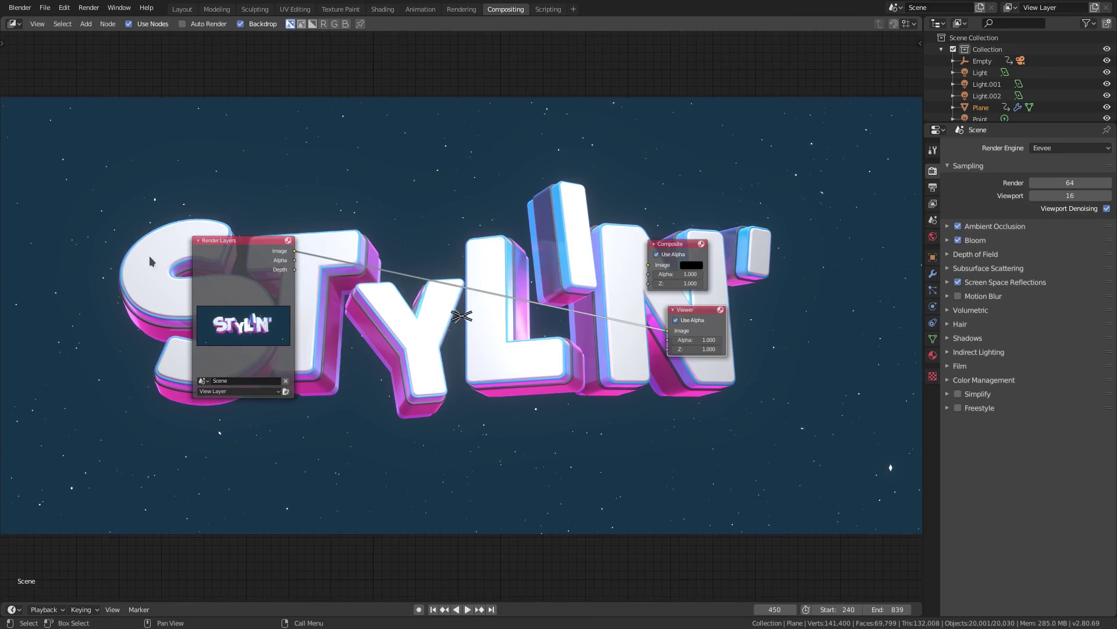
pyautogui.moveTo(235, 261); pyautogui.dragTo(152, 261)
pyautogui.hotkey('ctrl', 'v')
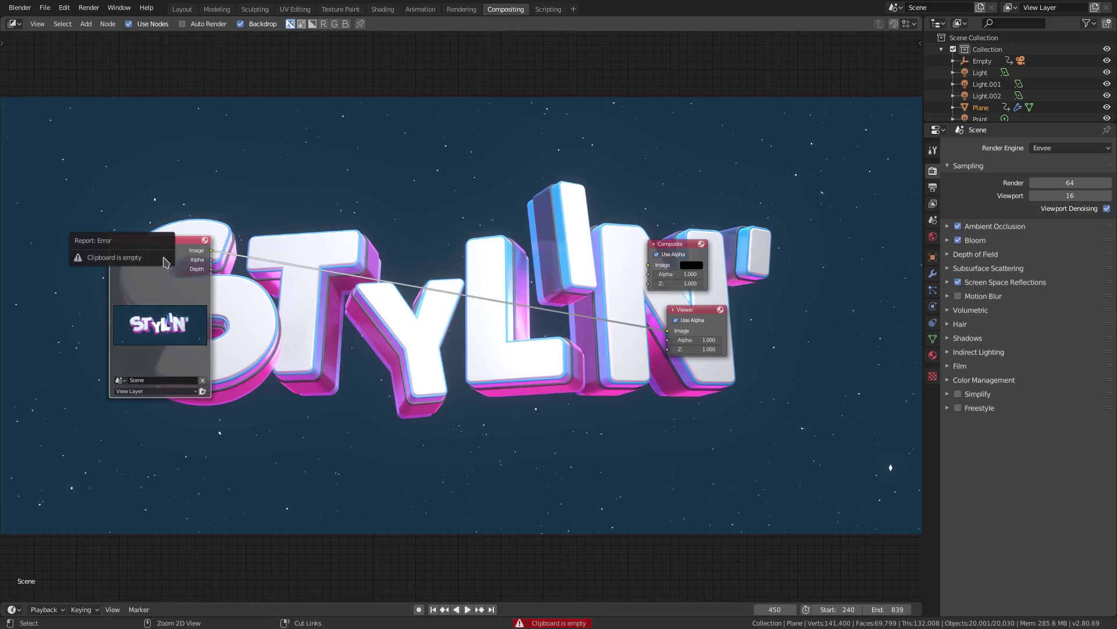
pyautogui.hotkey('alt', 'v')
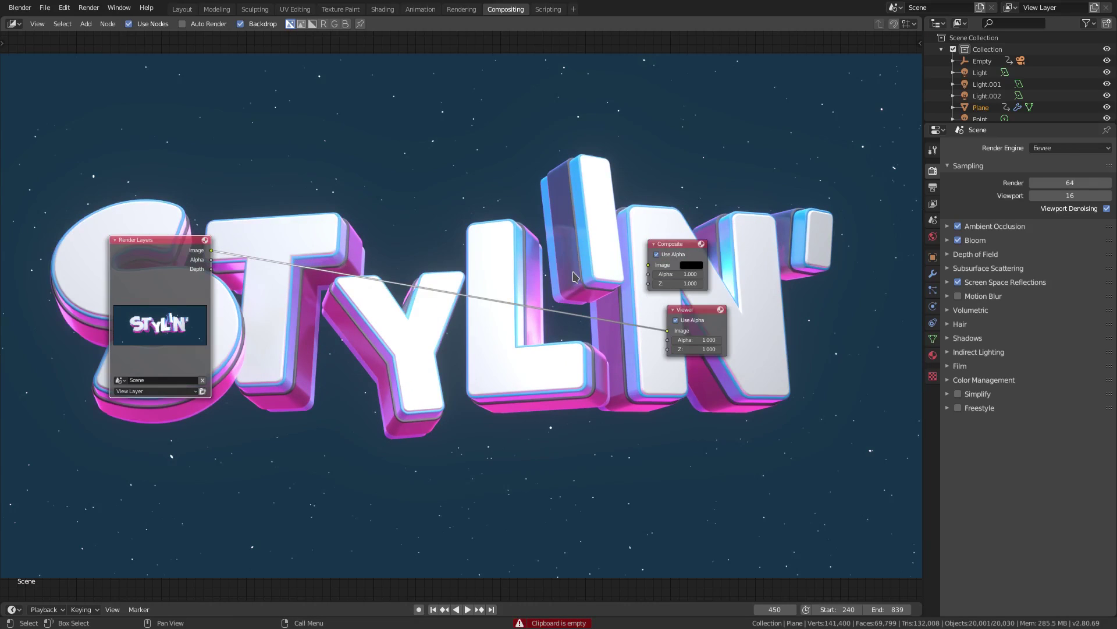
pyautogui.press('v')
pyautogui.press('v')
pyautogui.press('v')
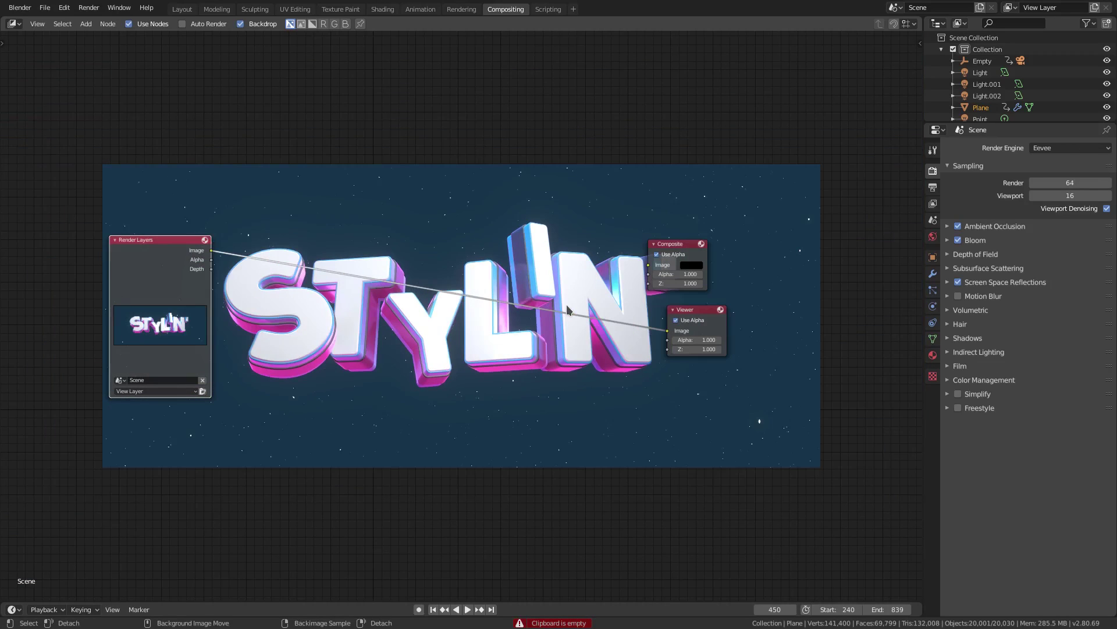
pyautogui.hotkey('alt', 'v')
pyautogui.hotkey('alt', 'v')
pyautogui.moveTo(519, 349); pyautogui.dragTo(536, 377, button='middle')
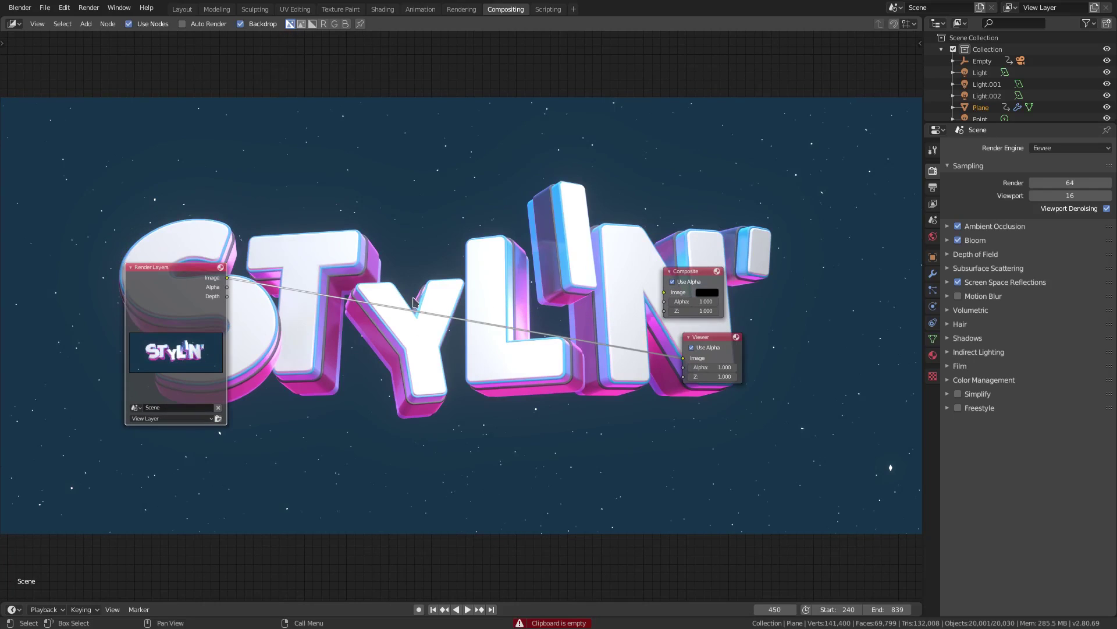
# Spread the Render Layers, Composite and Viewer nodes farther apart, switching the image link to Composite and back to Viewer in between
pyautogui.moveTo(693, 271); pyautogui.dragTo(776, 249)
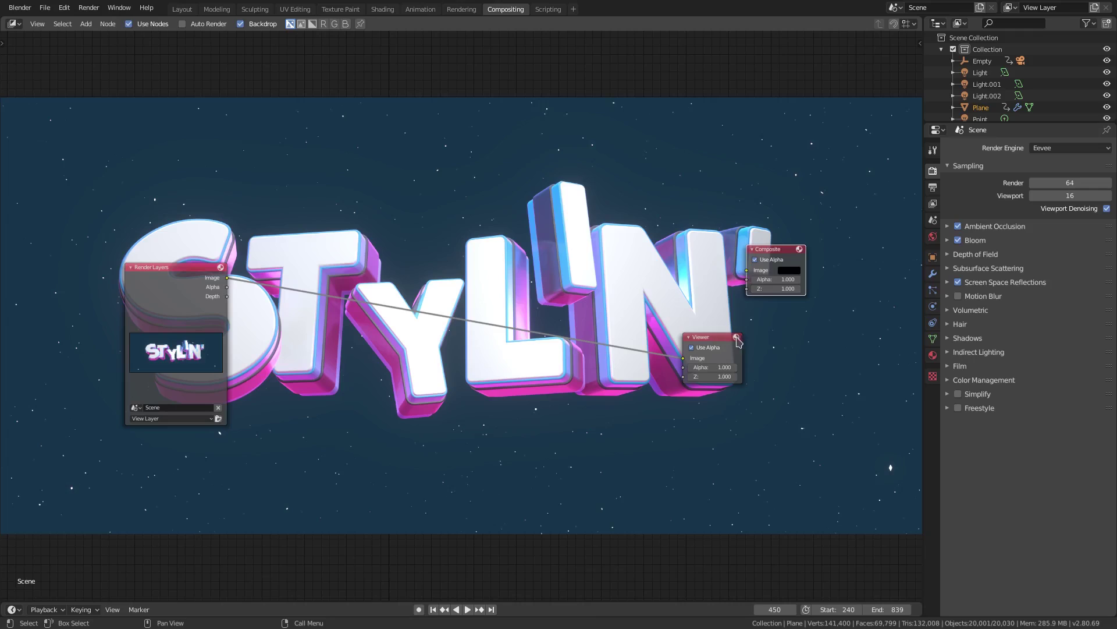
pyautogui.moveTo(738, 339); pyautogui.dragTo(778, 326)
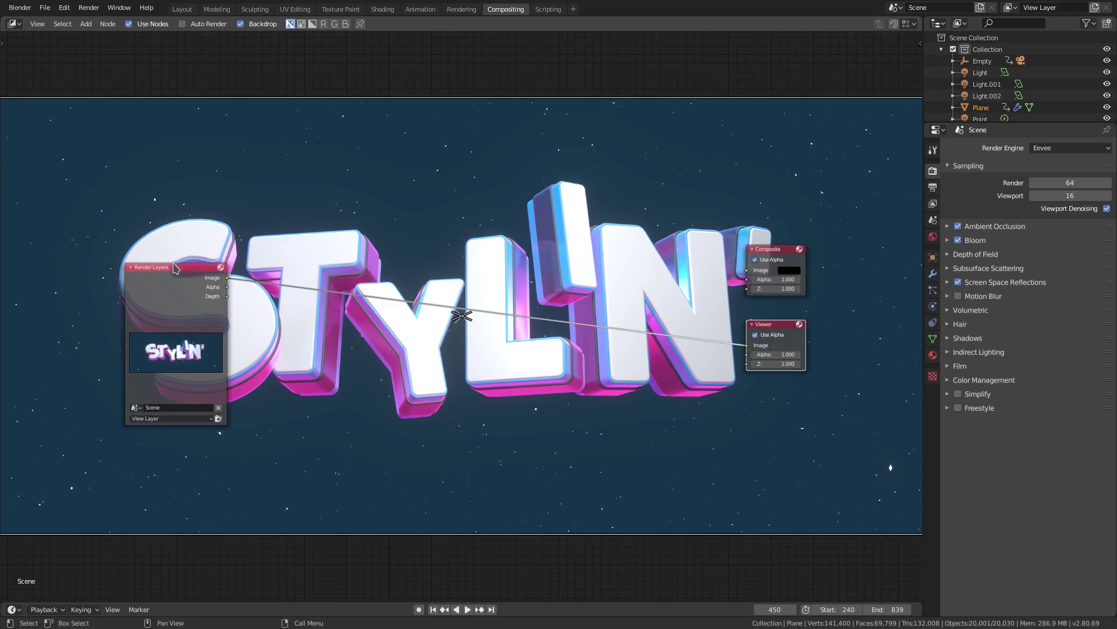
pyautogui.moveTo(177, 267); pyautogui.dragTo(109, 246)
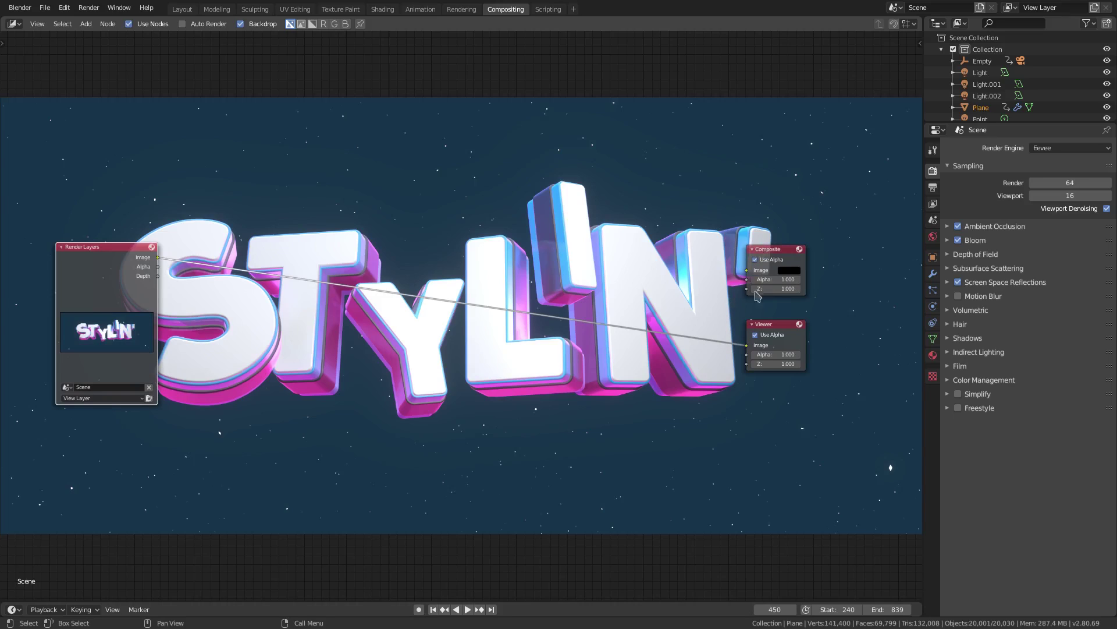
pyautogui.moveTo(748, 347); pyautogui.dragTo(749, 277)
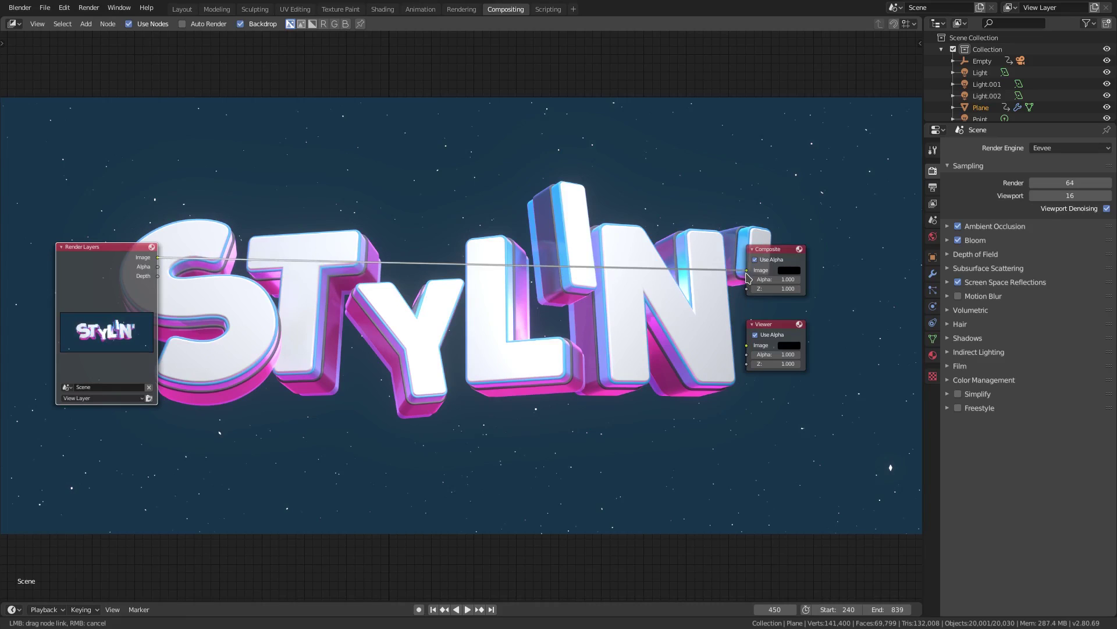
pyautogui.moveTo(749, 319); pyautogui.dragTo(749, 349)
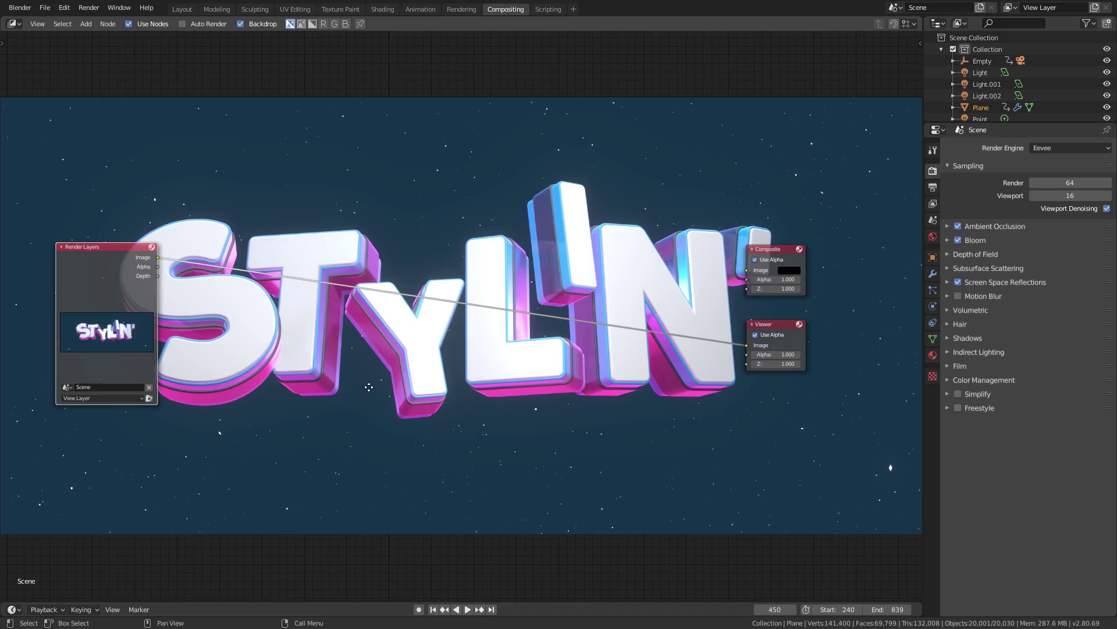
pyautogui.moveTo(369, 387); pyautogui.dragTo(372, 375, button='middle')
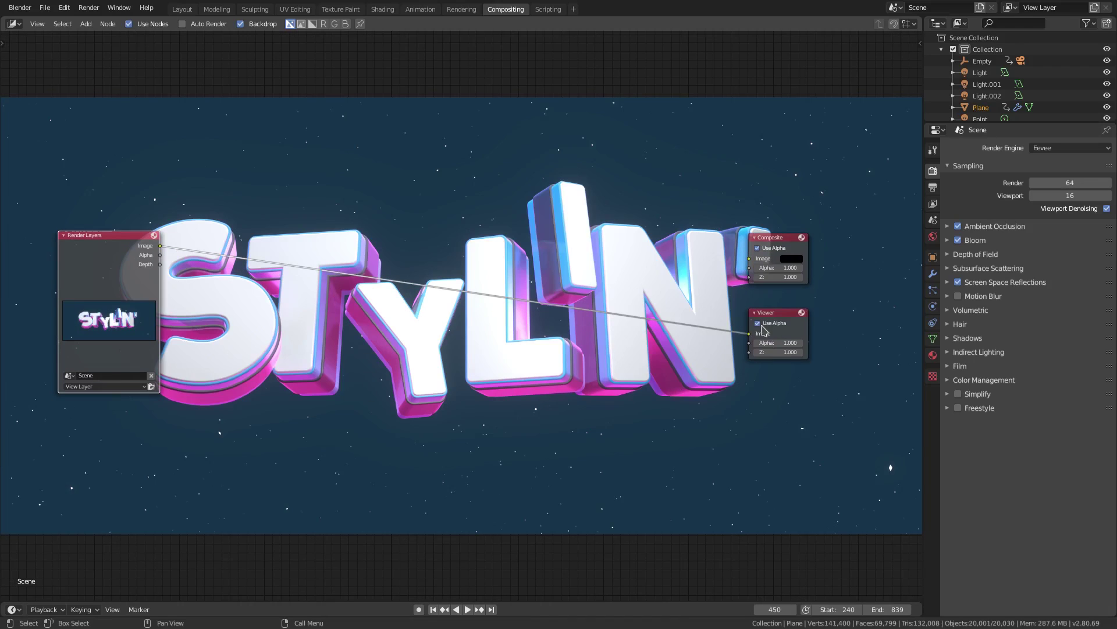
pyautogui.moveTo(798, 314); pyautogui.dragTo(870, 311)
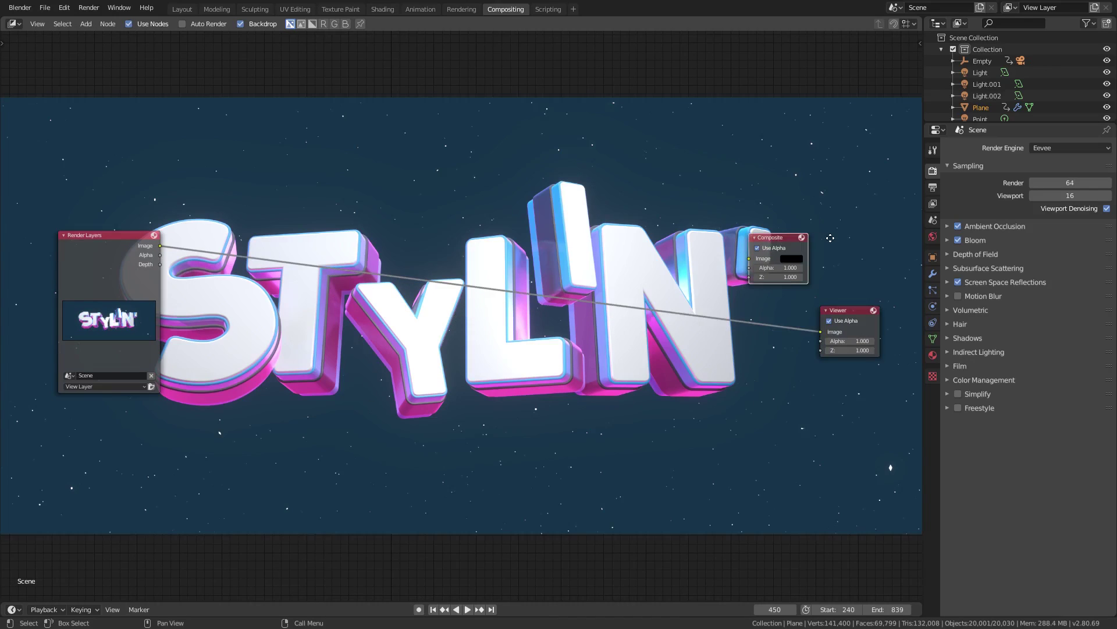
pyautogui.moveTo(798, 238); pyautogui.dragTo(874, 241)
# Add an Ellipse Mask node, scale the backdrop down slightly and place the node beneath the image link
pyautogui.hotkey('shift', 'a')
pyautogui.click(496, 253)
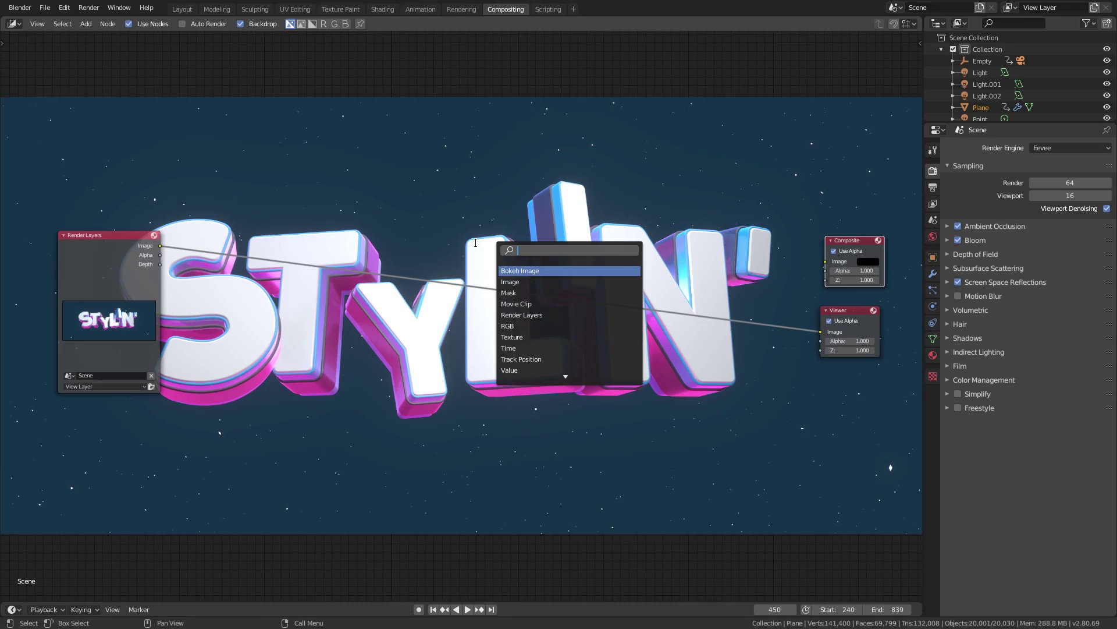
pyautogui.write('e')
pyautogui.write('l')
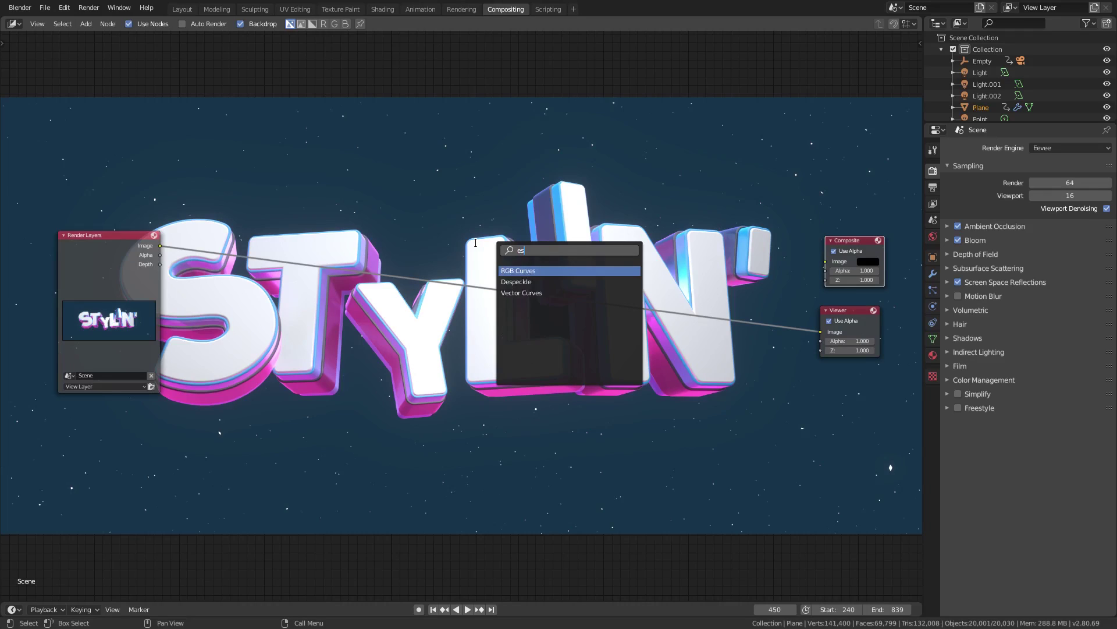
pyautogui.press('BackSpace')
pyautogui.write('l')
pyautogui.press('BackSpace')
pyautogui.press('BackSpace')
pyautogui.write('l')
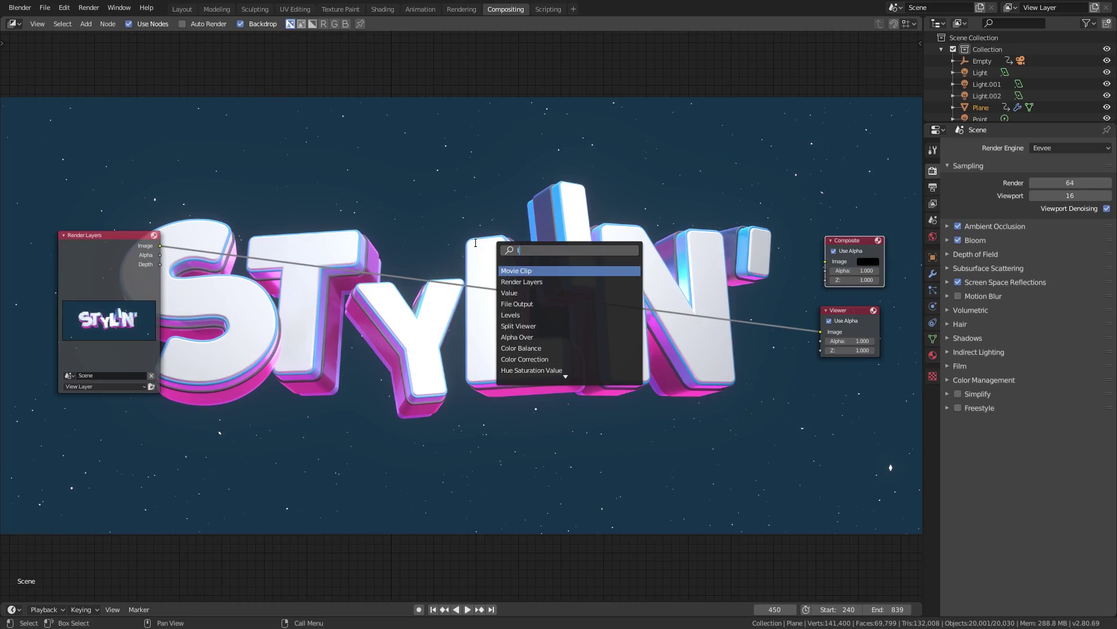
pyautogui.press('BackSpace')
pyautogui.write('el')
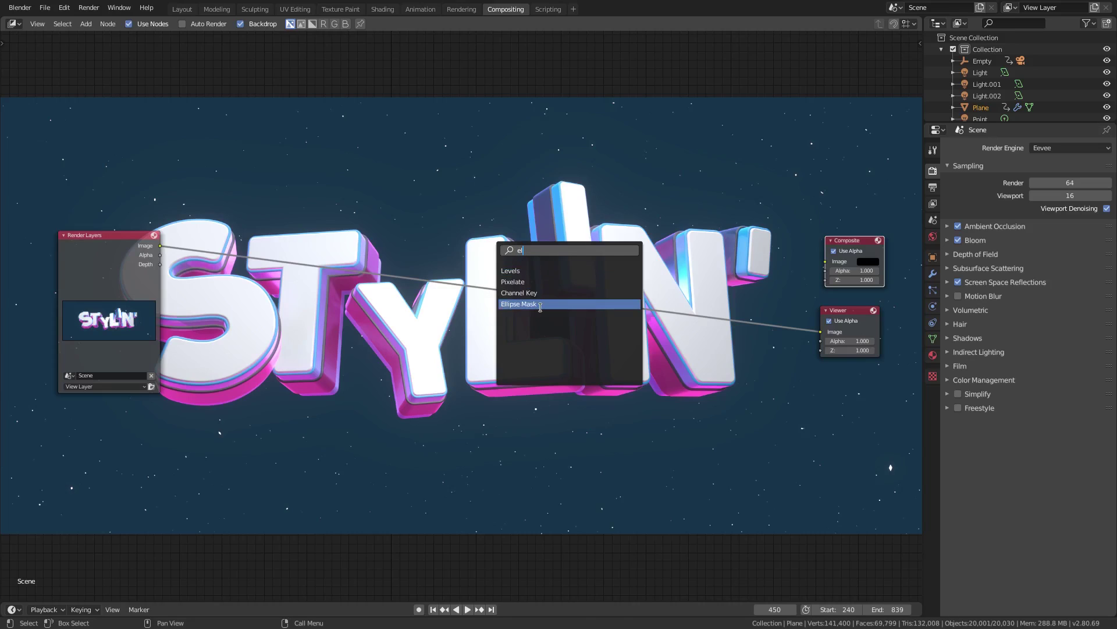
pyautogui.click(518, 304)
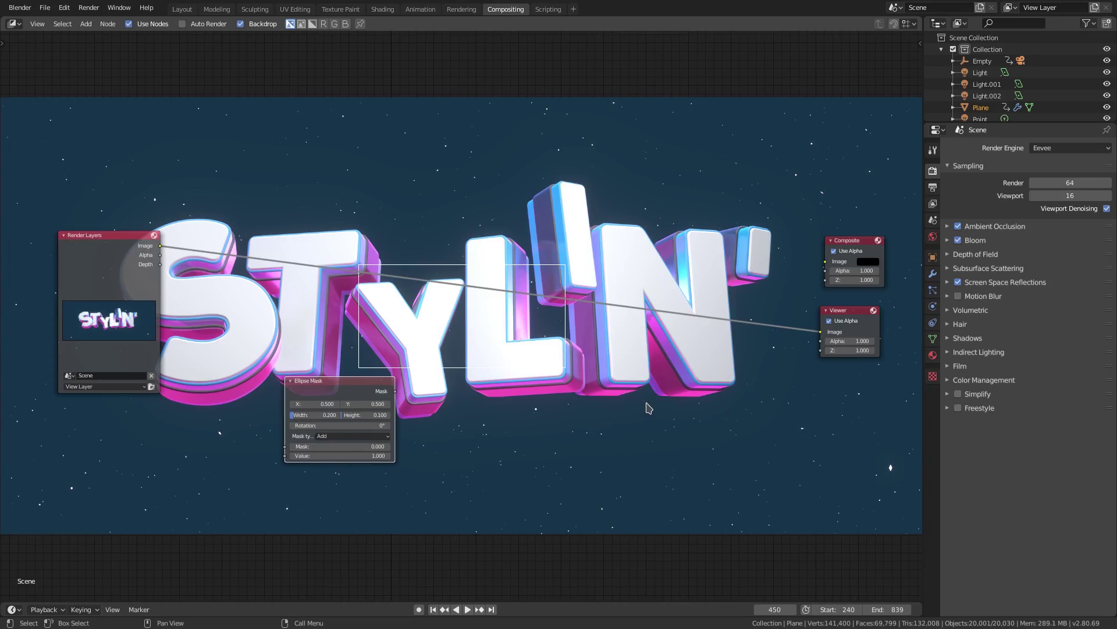
pyautogui.press('v')
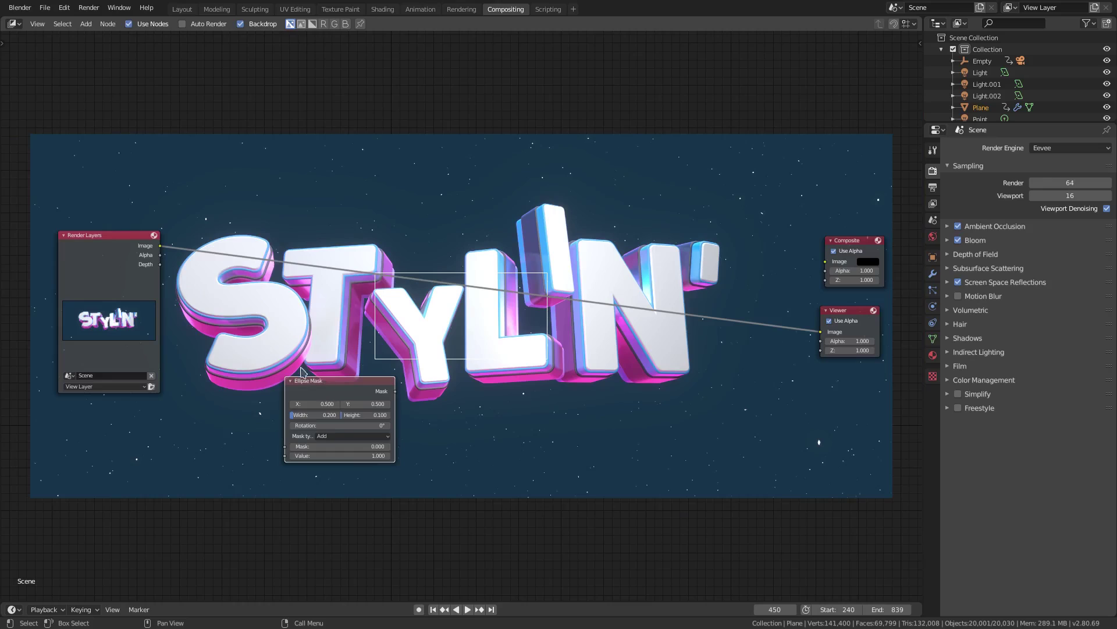
pyautogui.press('g')
pyautogui.click(297, 340)
# Insert a Math node into the link before the Viewer and connect the Ellipse Mask output to its second value
pyautogui.hotkey('shift', 'a')
pyautogui.click(550, 365)
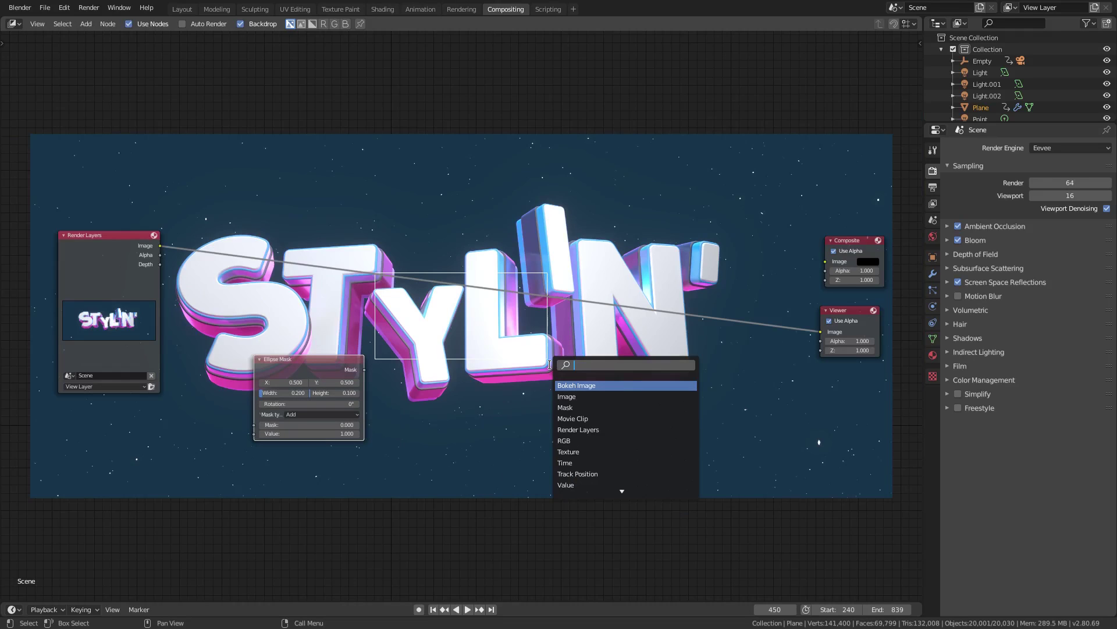
pyautogui.write('add')
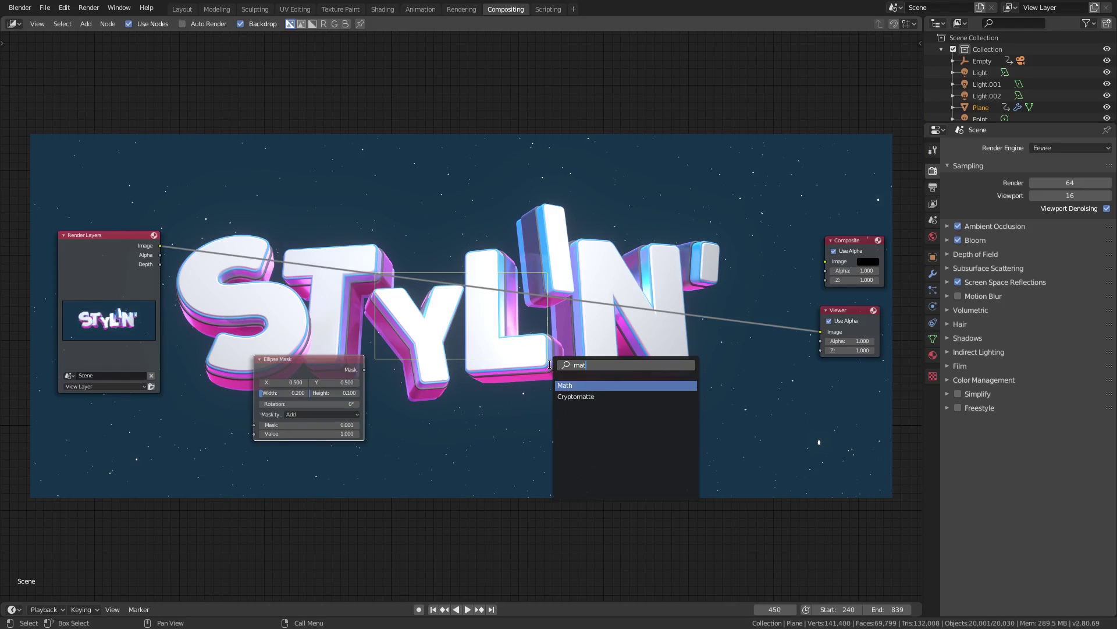
pyautogui.press('Return')
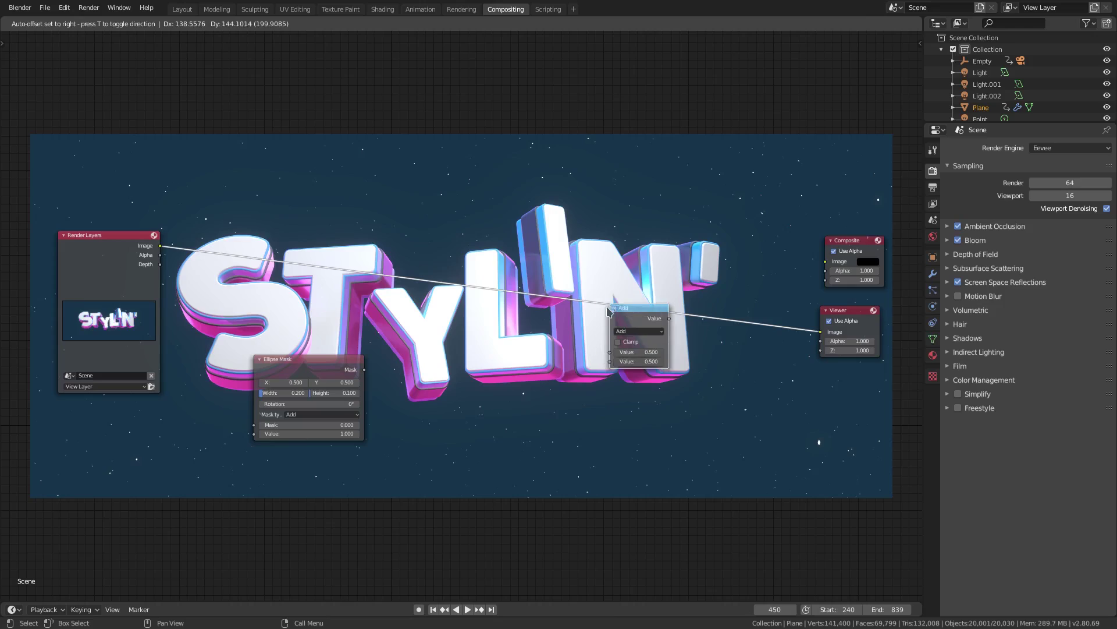
pyautogui.click(607, 303)
pyautogui.moveTo(366, 371); pyautogui.dragTo(610, 362)
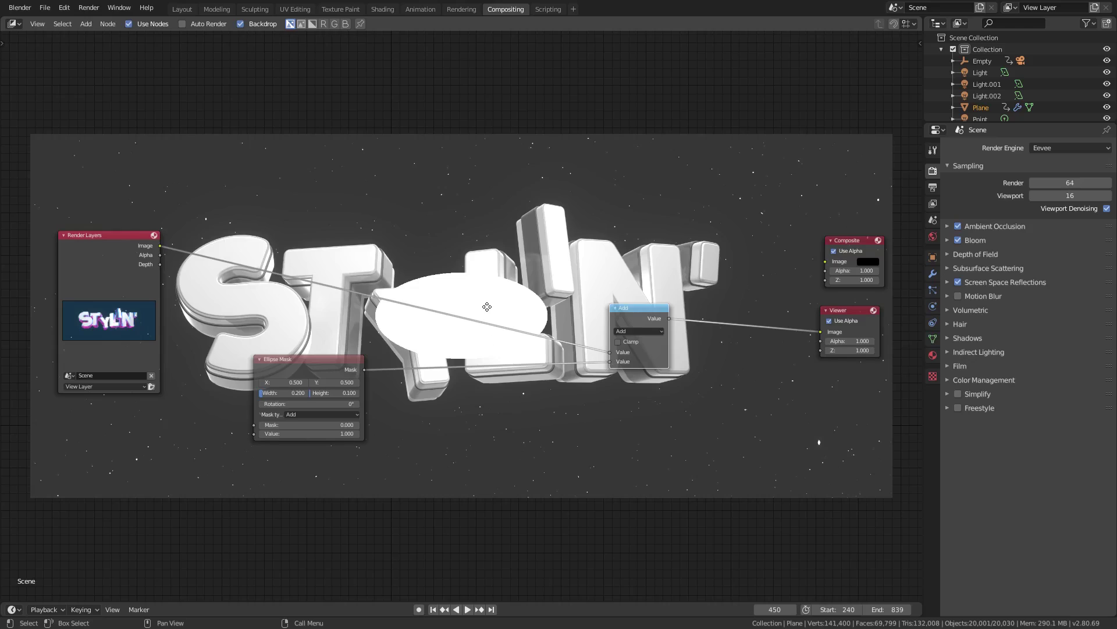
# Duplicate the Render Layers node, connect the copy's image to the Ellipse Mask's Mask input and move the mask node beside the copy
pyautogui.moveTo(487, 307); pyautogui.dragTo(488, 271, button='middle')
pyautogui.click(94, 214)
pyautogui.hotkey('shift', 'd')
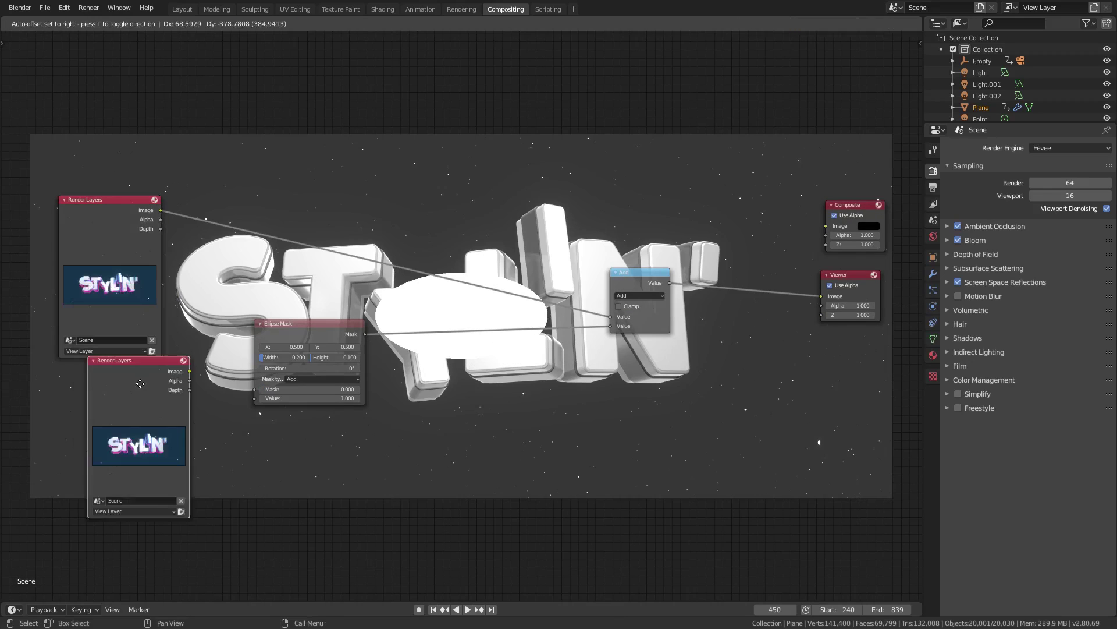
pyautogui.click(154, 410)
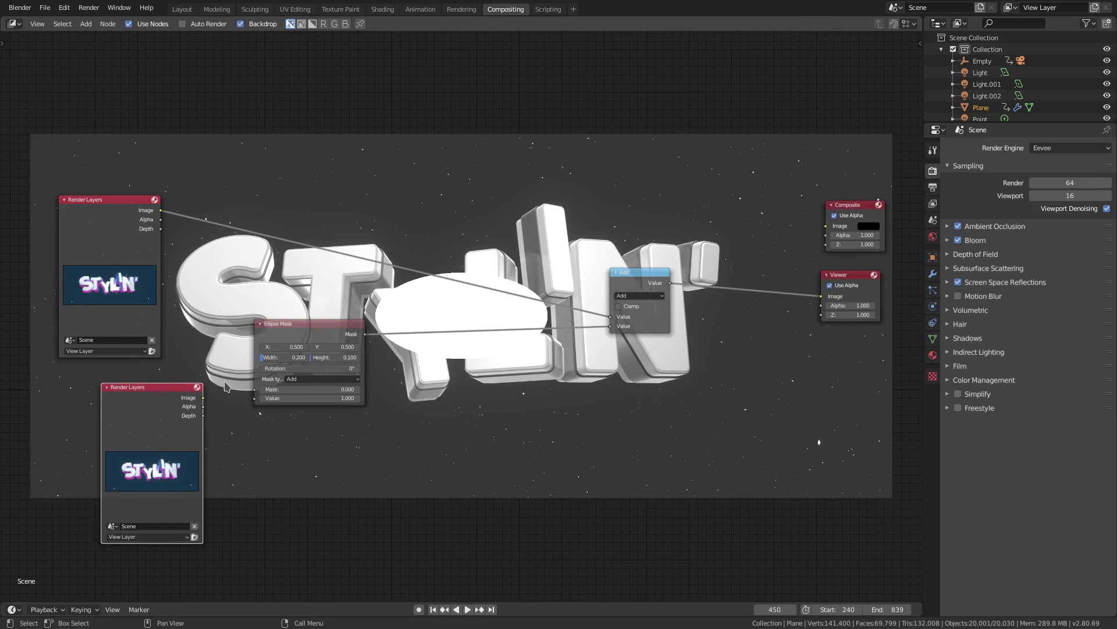
pyautogui.moveTo(203, 397); pyautogui.dragTo(254, 397)
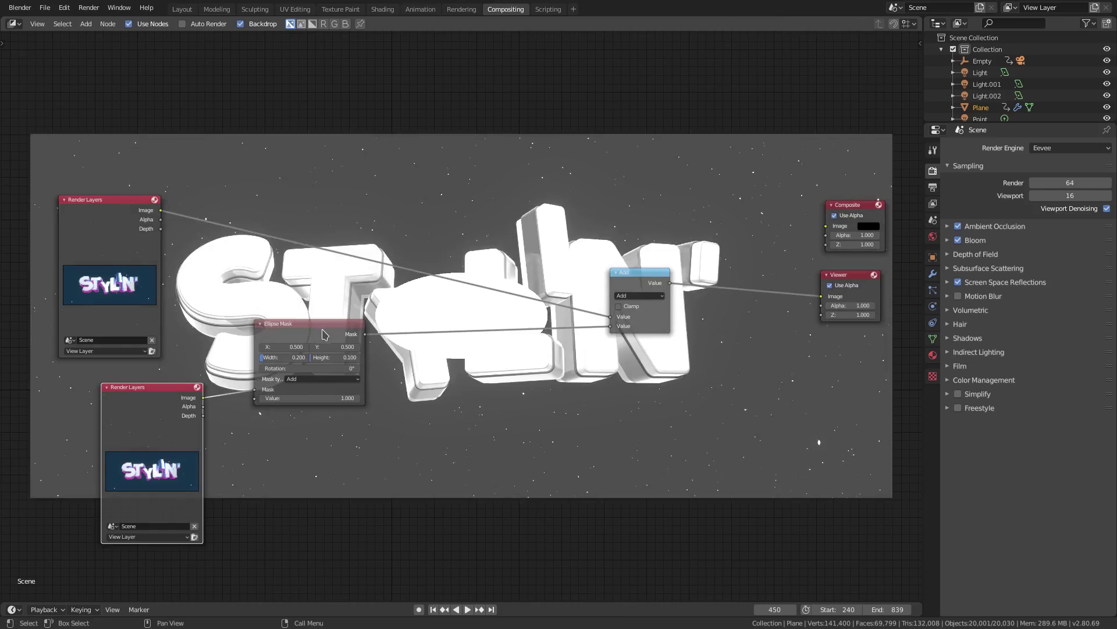
pyautogui.moveTo(321, 325); pyautogui.dragTo(314, 385)
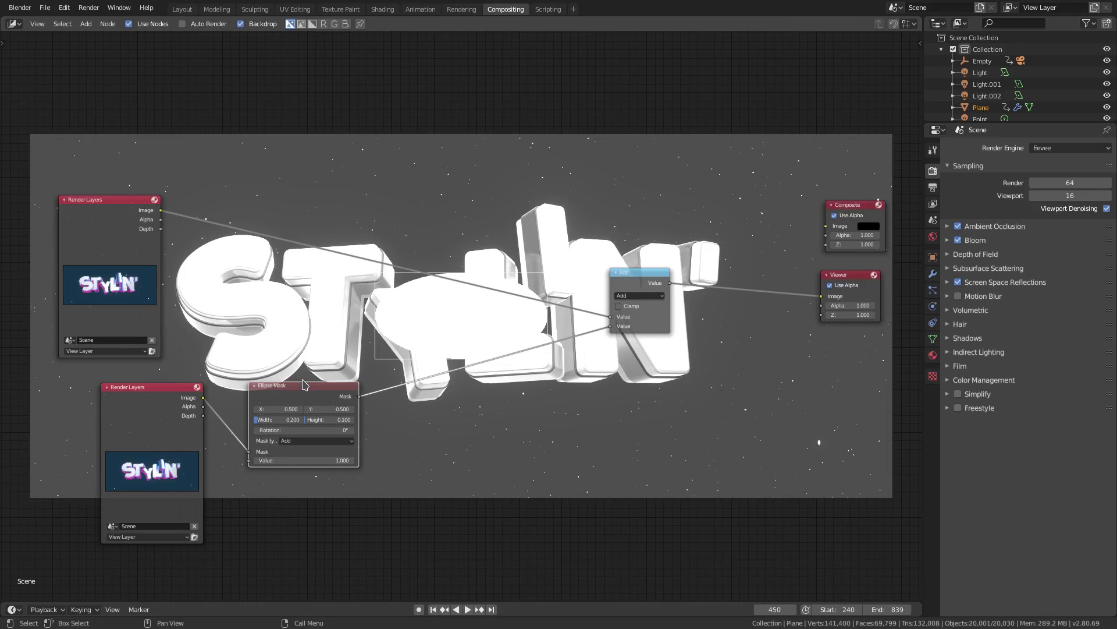
# Set the Math node's operation to Multiply and disconnect the Ellipse Mask from it
pyautogui.hotkey('shift', 'a')
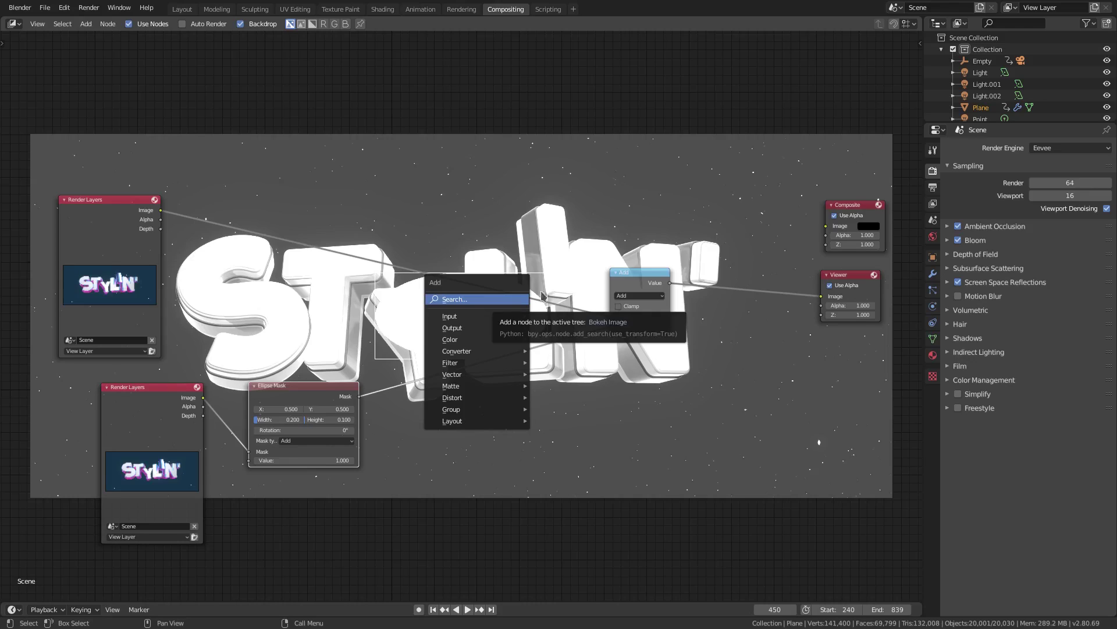
pyautogui.click(640, 295)
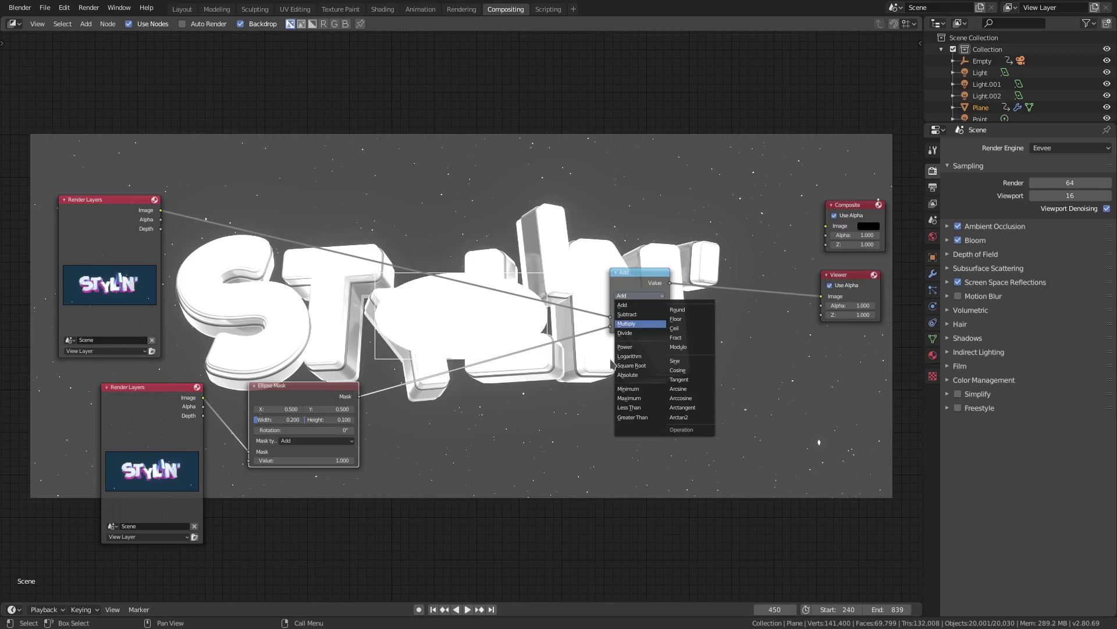
pyautogui.click(627, 323)
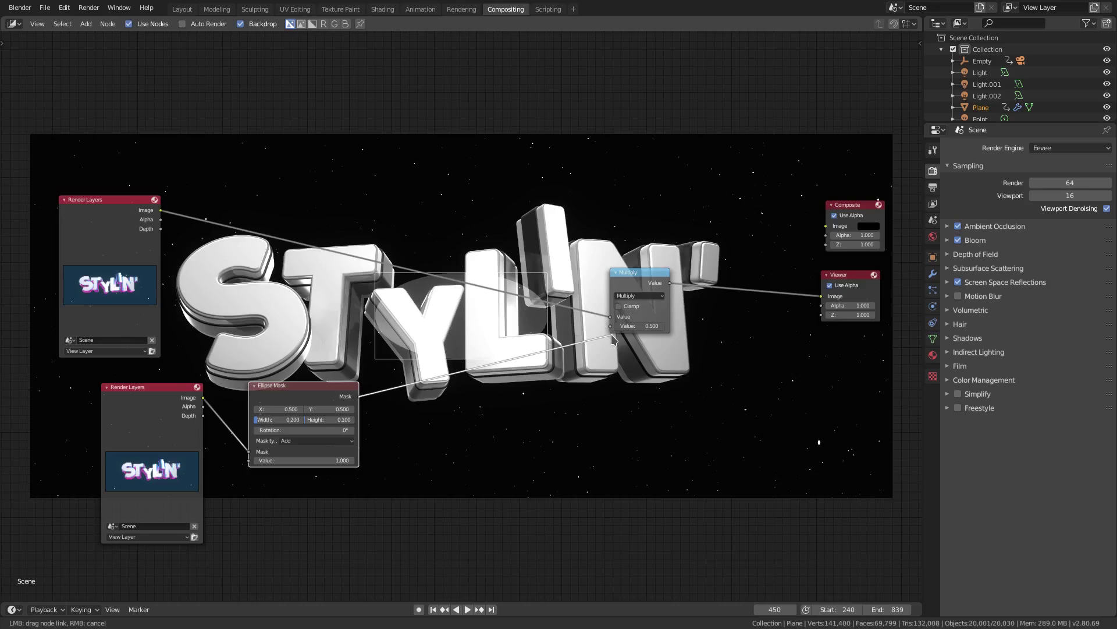
pyautogui.moveTo(610, 326); pyautogui.dragTo(579, 343)
# Add a Mix node and insert it between the original Render Layers image and the Viewer in place of the Math node
pyautogui.hotkey('shift', 'a')
pyautogui.click(577, 340)
pyautogui.write('mix')
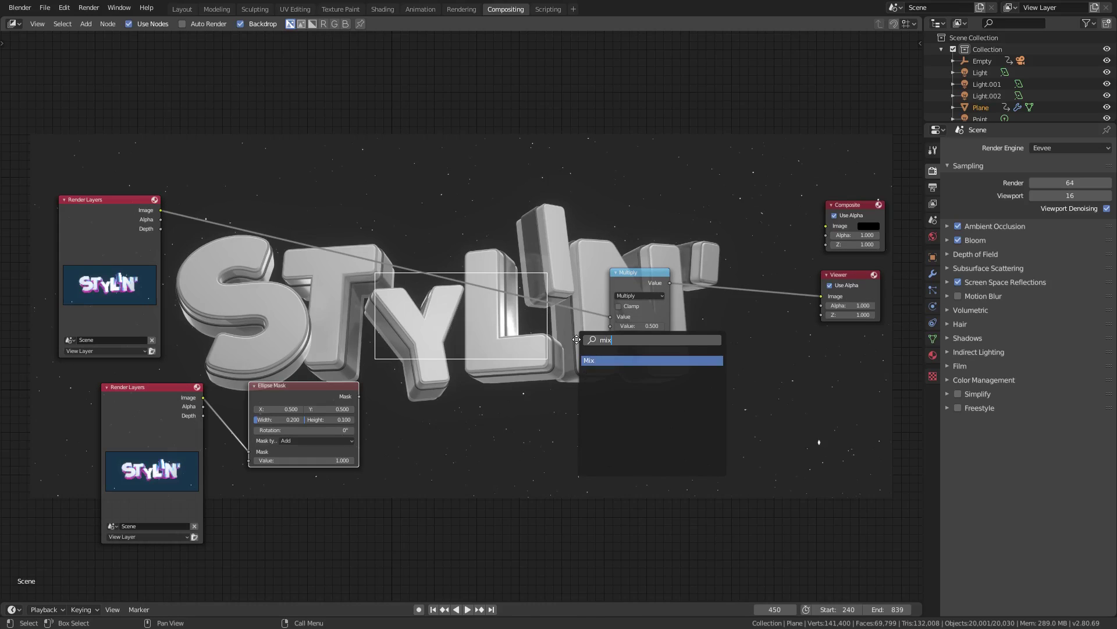
pyautogui.press('Return')
pyautogui.click(602, 289)
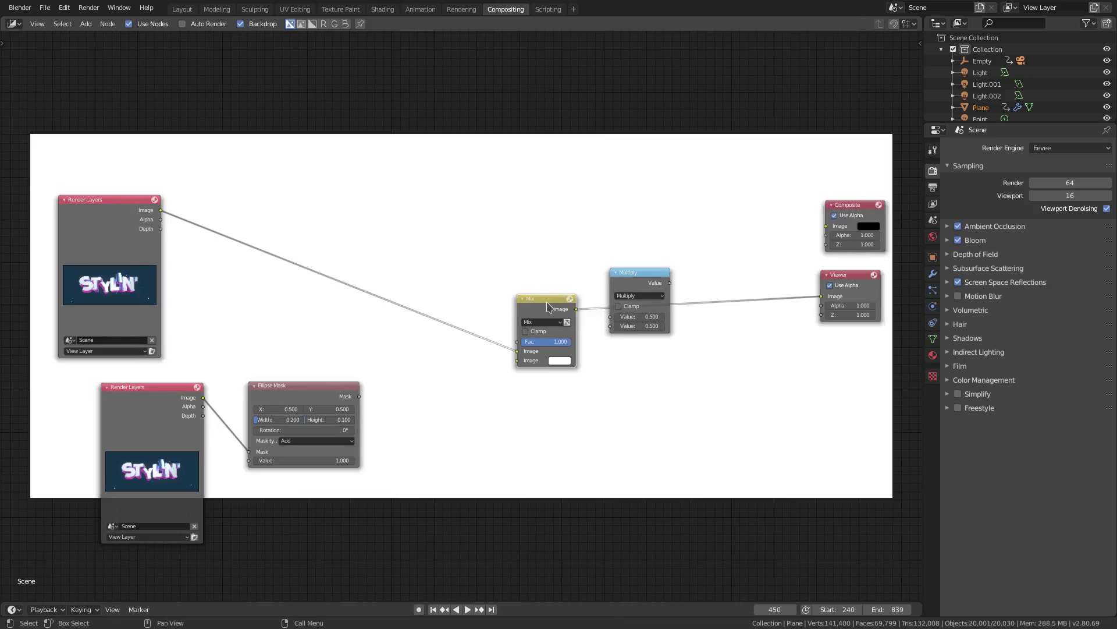
# Connect the Ellipse Mask through the Multiply math node to the Mix node's second image input and group the mask nodes together
pyautogui.moveTo(561, 300); pyautogui.dragTo(646, 333)
pyautogui.click(598, 330)
pyautogui.moveTo(359, 396); pyautogui.dragTo(550, 387)
pyautogui.moveTo(291, 385); pyautogui.dragTo(459, 340)
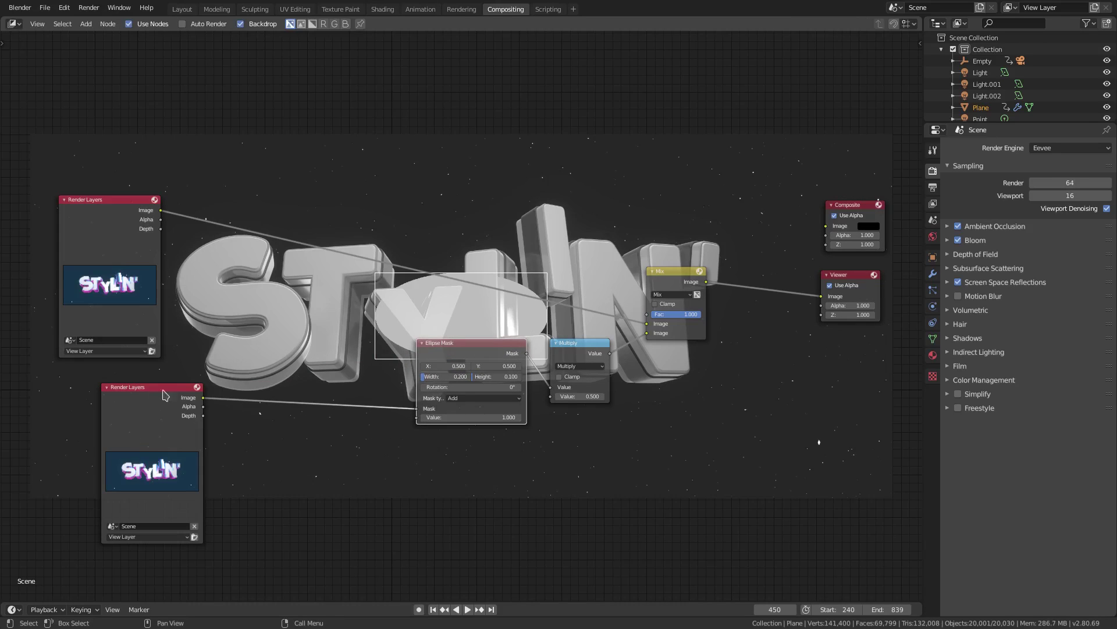
pyautogui.moveTo(171, 398); pyautogui.dragTo(341, 348)
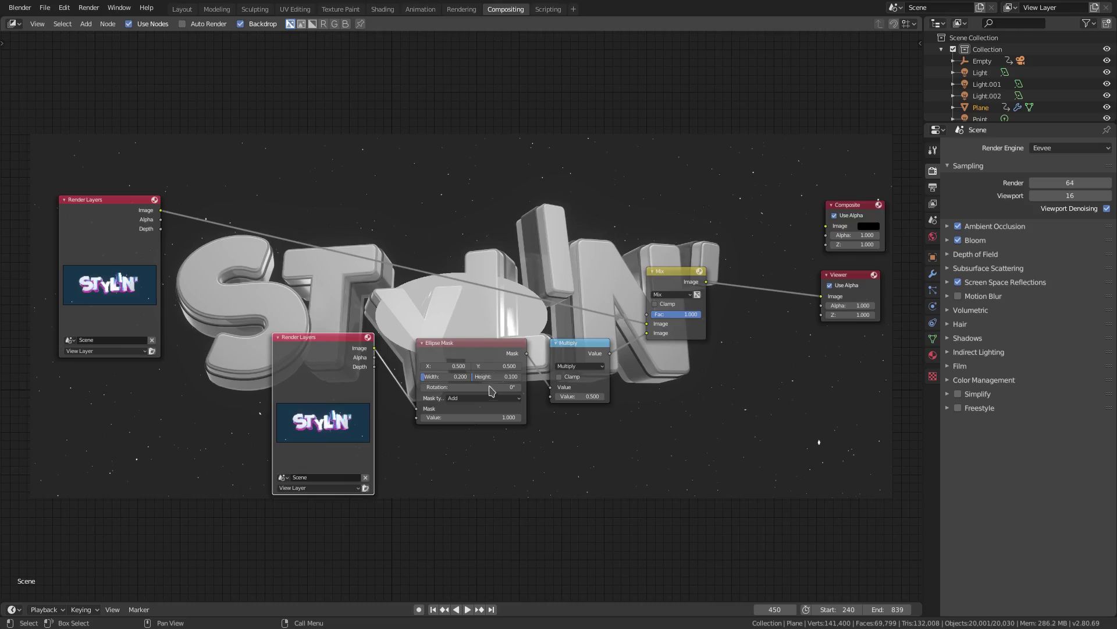
pyautogui.click(597, 366)
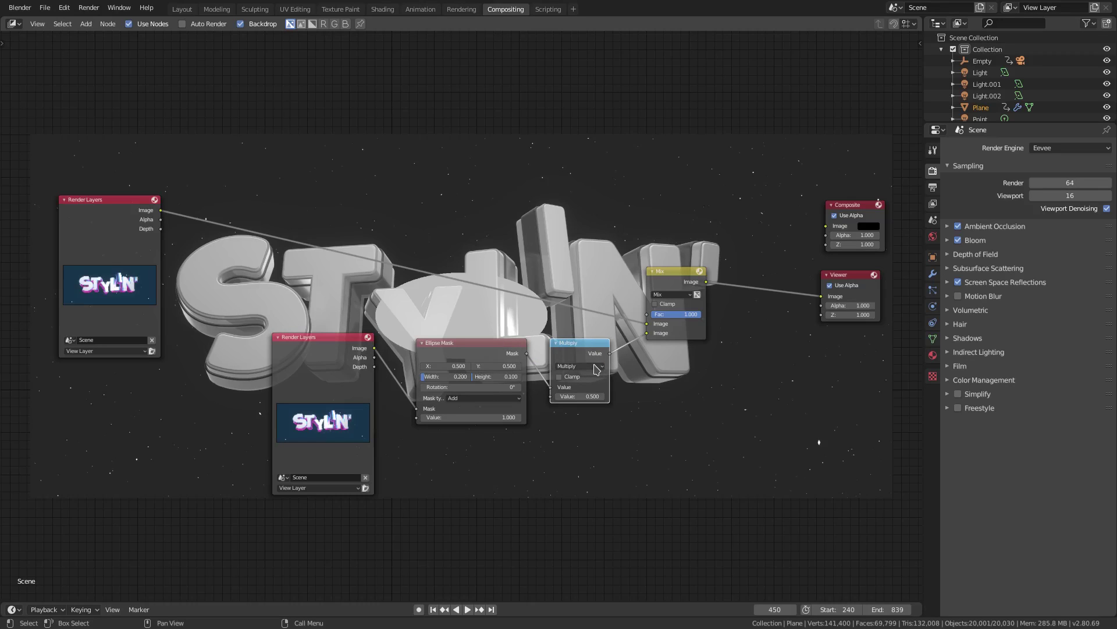
# Set the Mix node's blend mode to Multiply
pyautogui.click(682, 294)
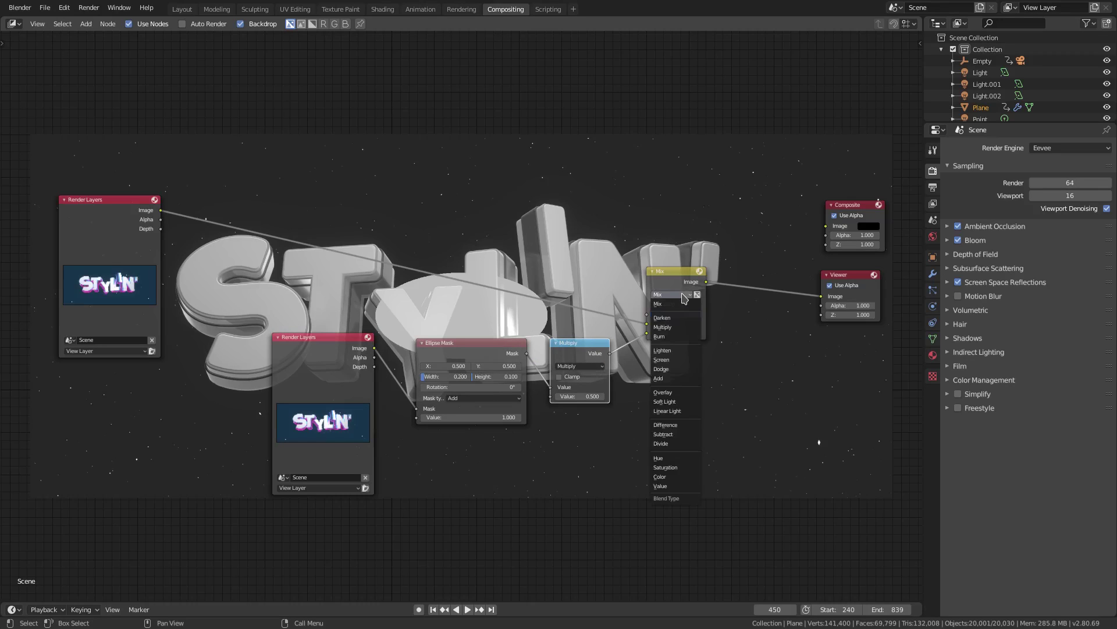
pyautogui.click(674, 327)
pyautogui.moveTo(710, 406); pyautogui.dragTo(660, 402, button='middle')
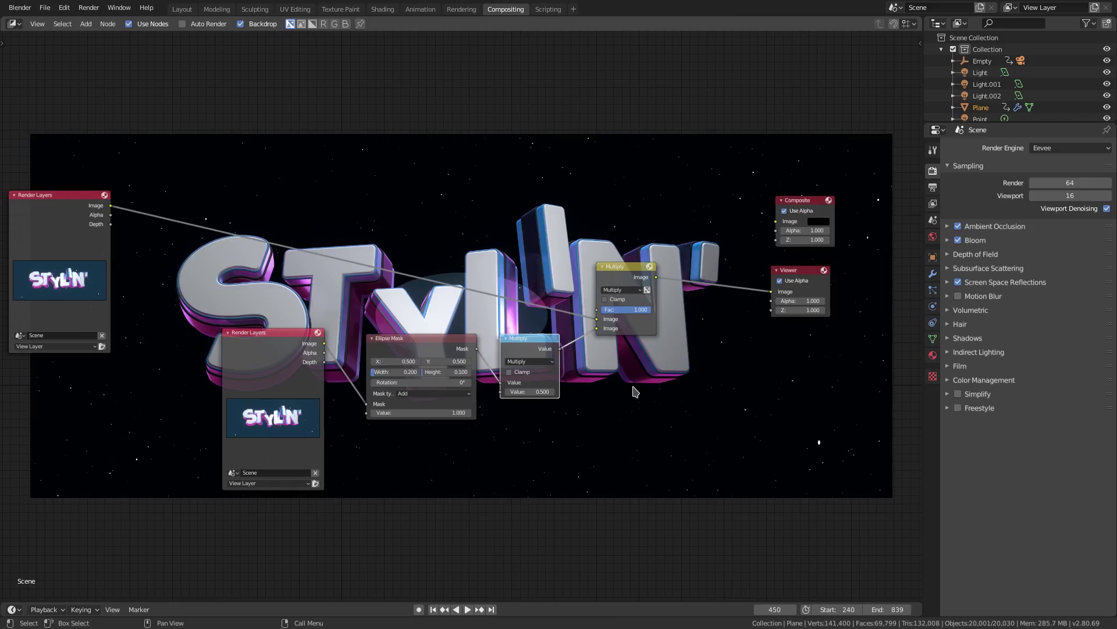
# Set the Math node's operation to Add
pyautogui.click(542, 361)
pyautogui.click(518, 373)
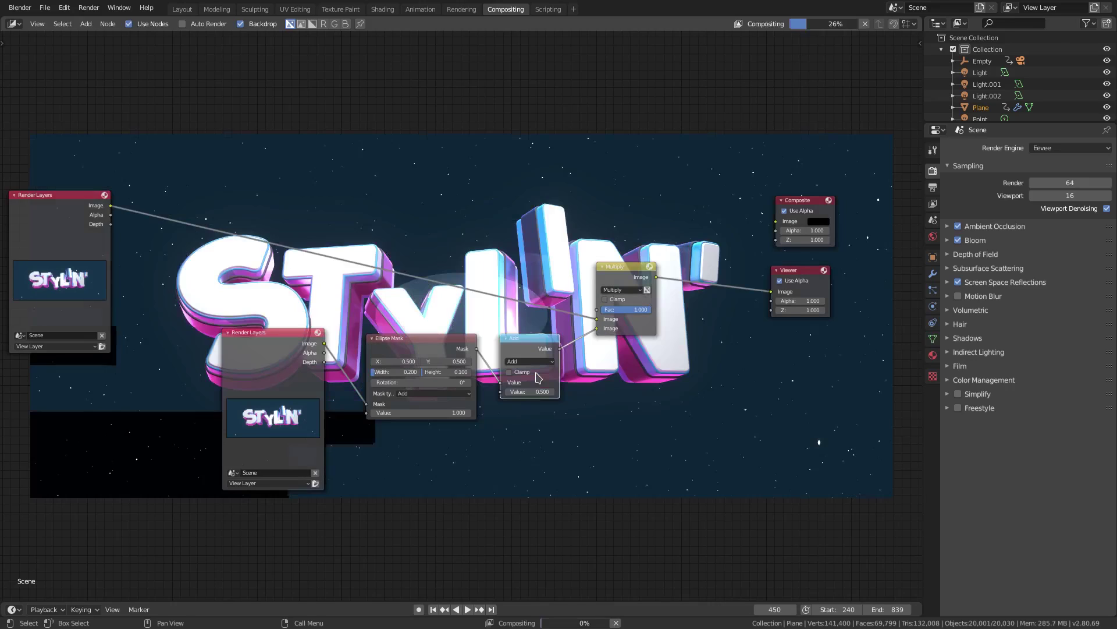
pyautogui.click(539, 365)
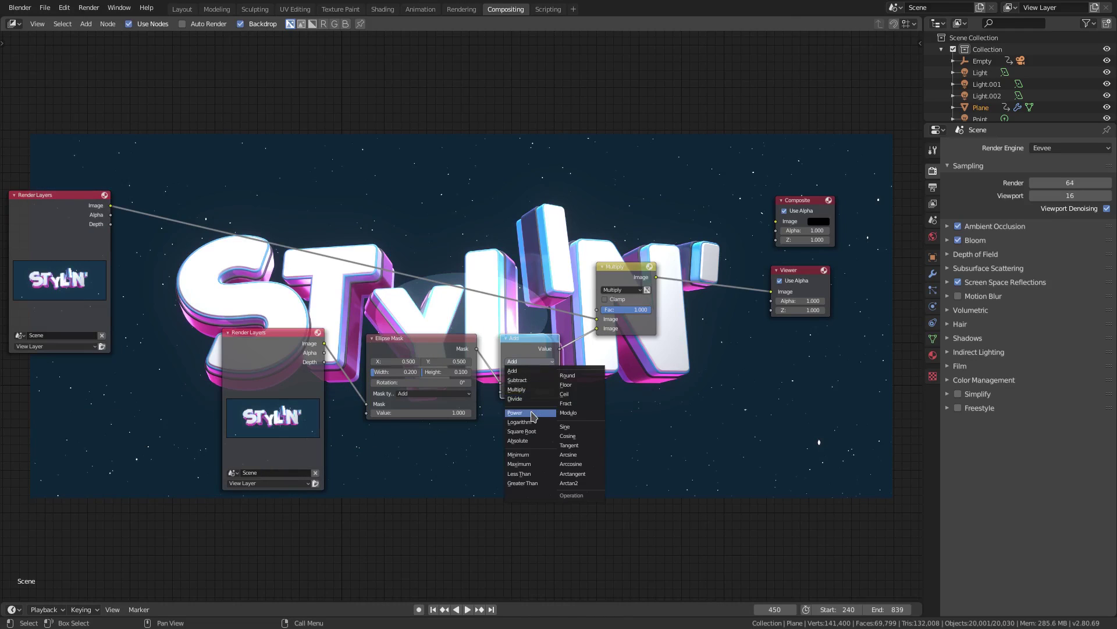
# Try linking the Ellipse Mask directly to the mix node's second image, then restore the links through the Math node
pyautogui.moveTo(500, 382); pyautogui.dragTo(597, 330)
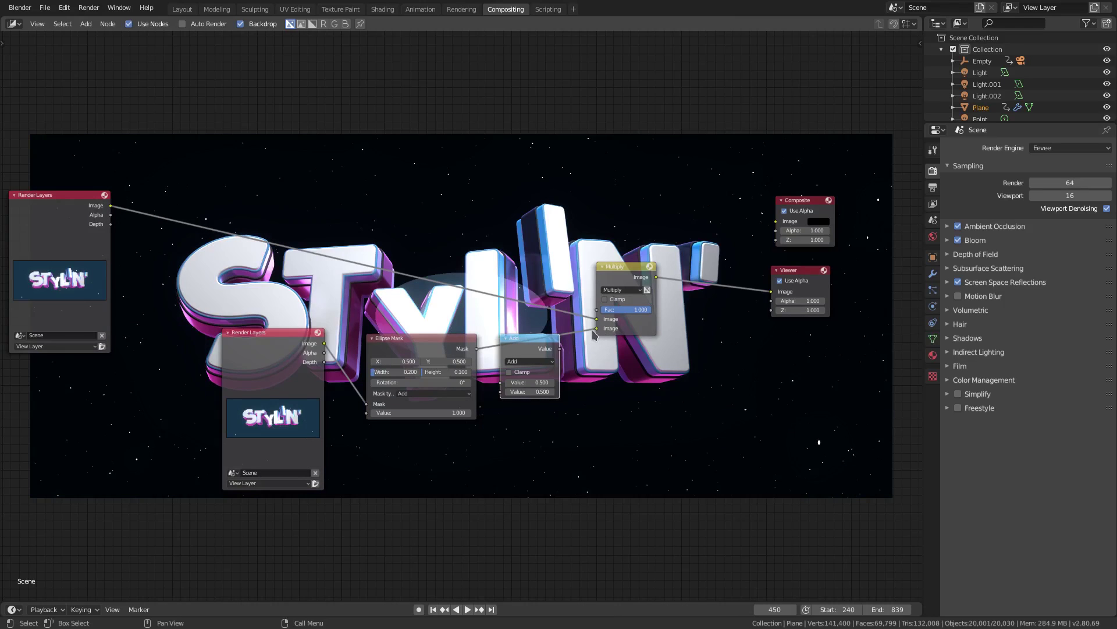
pyautogui.moveTo(597, 329); pyautogui.dragTo(502, 382)
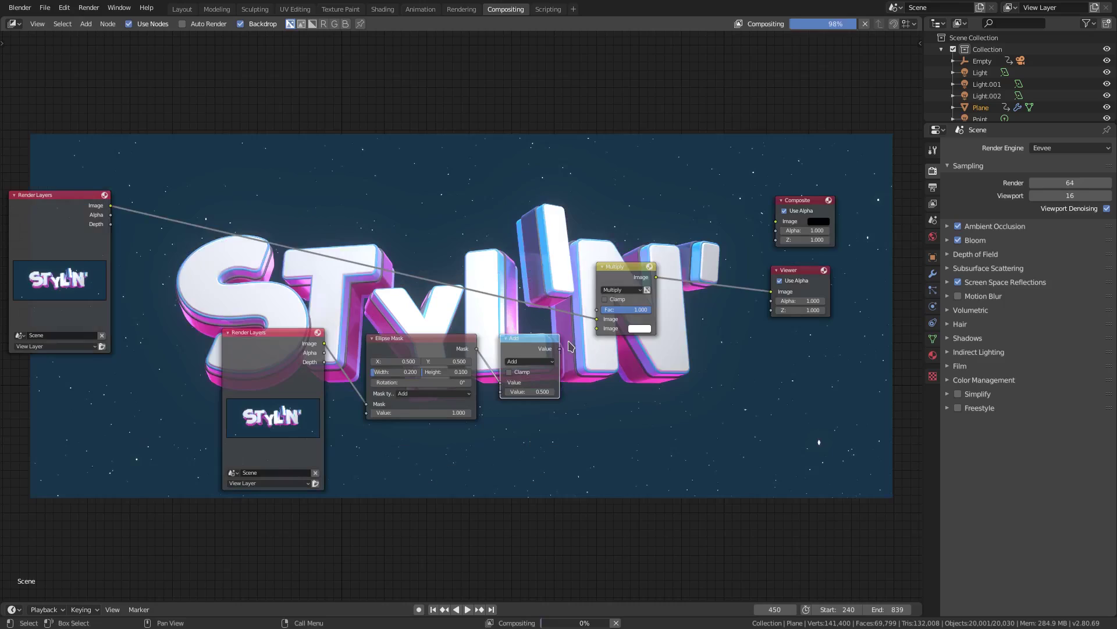
pyautogui.moveTo(560, 349); pyautogui.dragTo(597, 330)
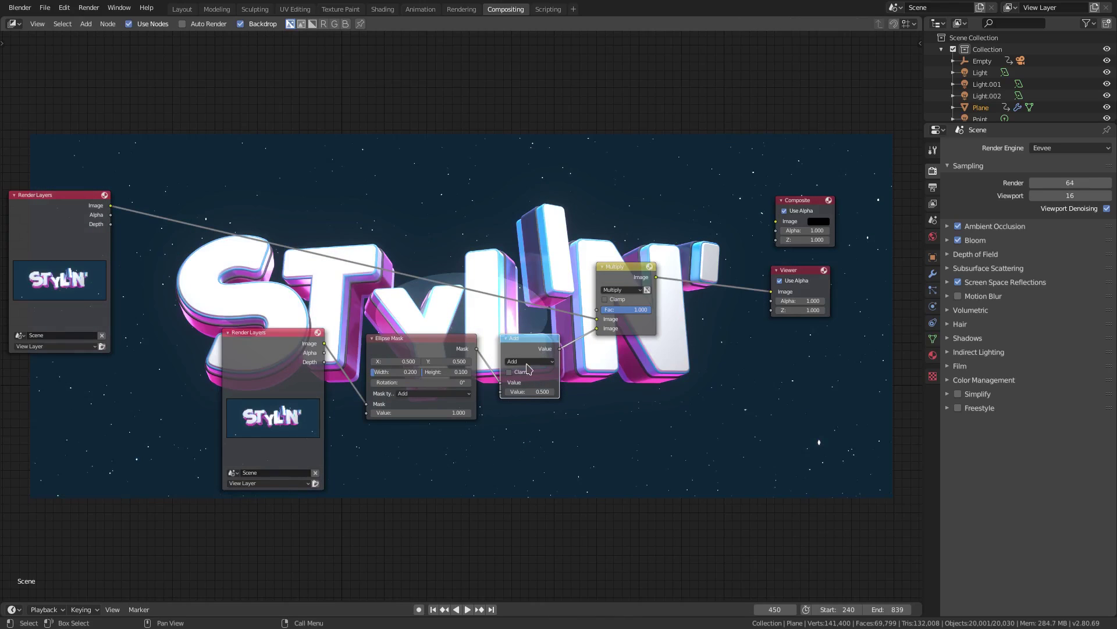
# Set the Math node's operation to Subtract and move the node slightly to the right
pyautogui.click(534, 361)
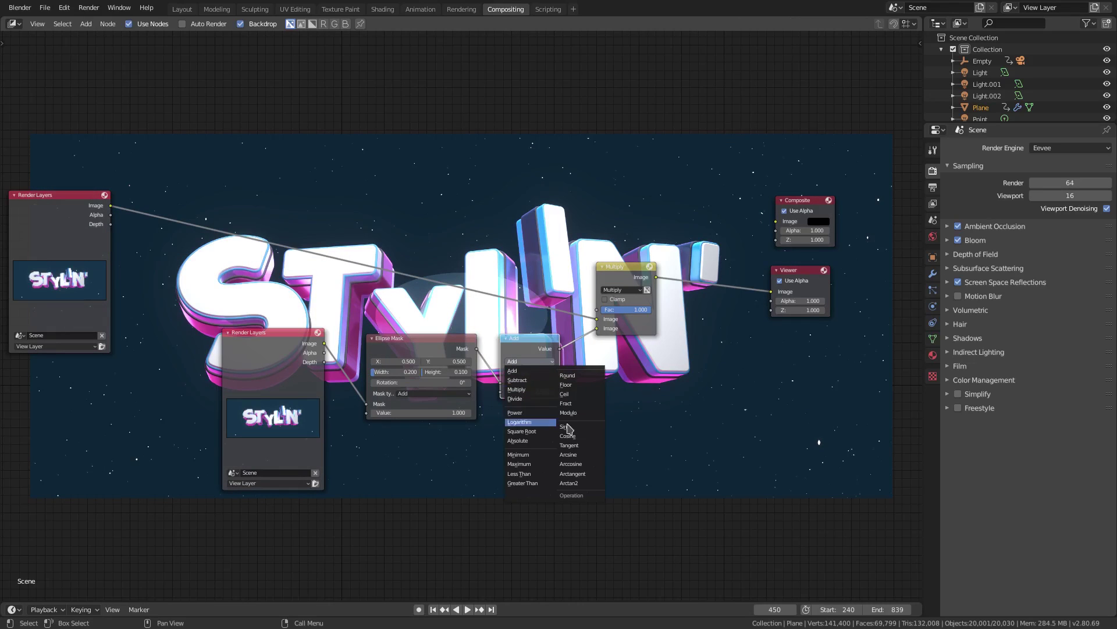
pyautogui.click(533, 380)
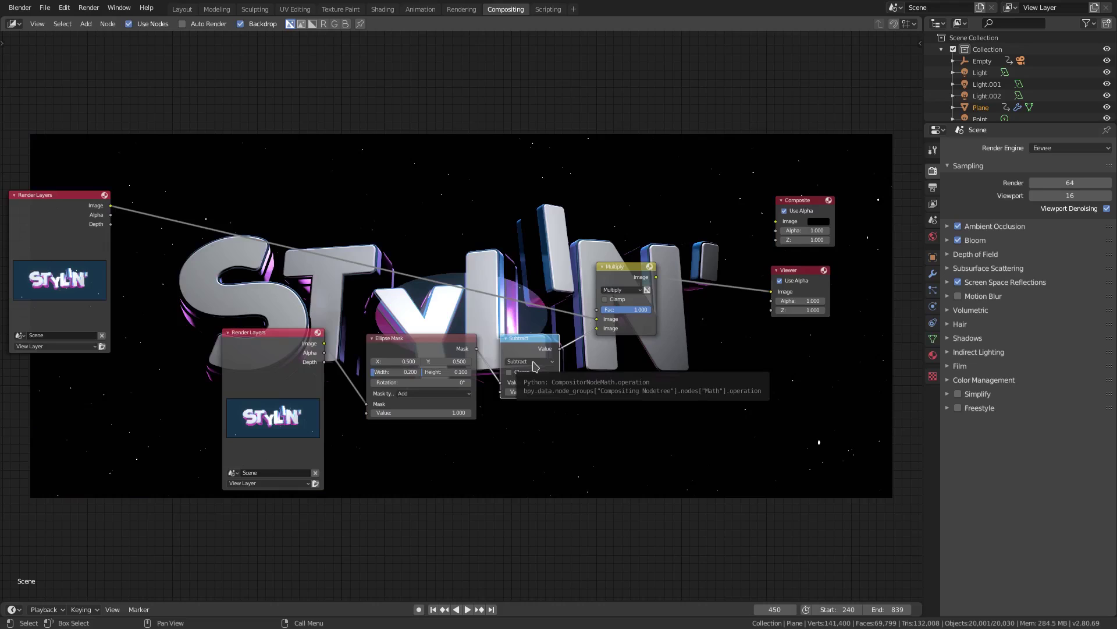
pyautogui.moveTo(766, 414); pyautogui.dragTo(856, 339, button='middle')
pyautogui.scroll(2, 463, 327)
pyautogui.moveTo(325, 273); pyautogui.dragTo(192, 292, button='middle')
pyautogui.moveTo(540, 281); pyautogui.dragTo(574, 279)
# Reposition the Ellipse Mask node and set its width to 0.9
pyautogui.moveTo(232, 284); pyautogui.dragTo(913, 326)
pyautogui.moveTo(377, 278); pyautogui.dragTo(249, 323)
pyautogui.moveTo(349, 327); pyautogui.dragTo(390, 327)
pyautogui.click(251, 325)
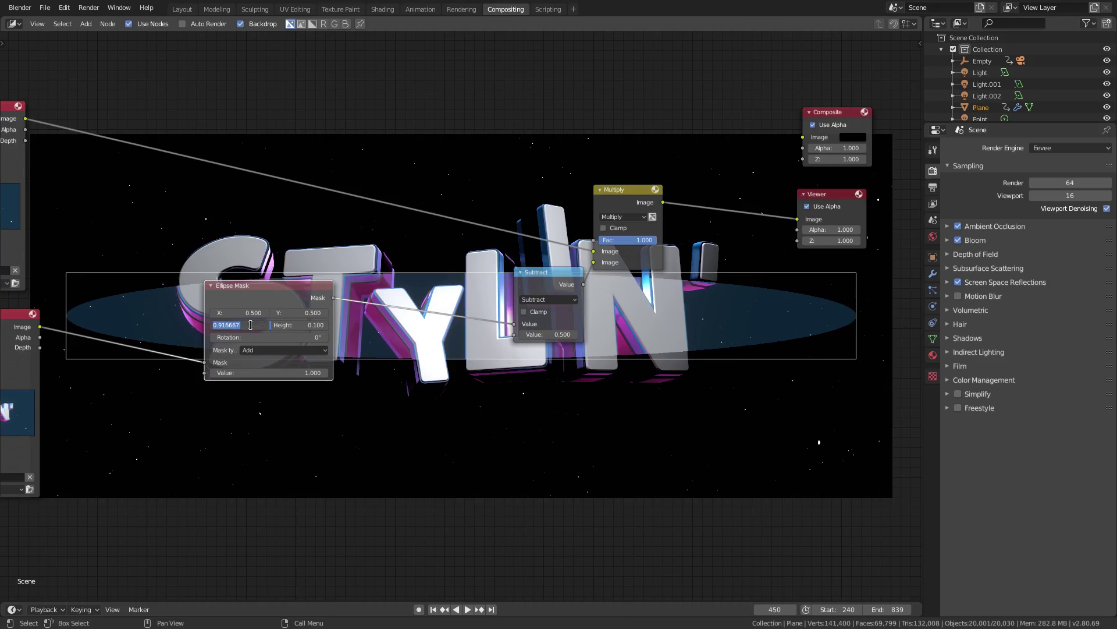
pyautogui.click(252, 324)
# Try Ellipse Mask heights of 0.5 and 0.35, then raise the height to about 0.383
pyautogui.click(284, 326)
pyautogui.write('0.5')
pyautogui.press('Return')
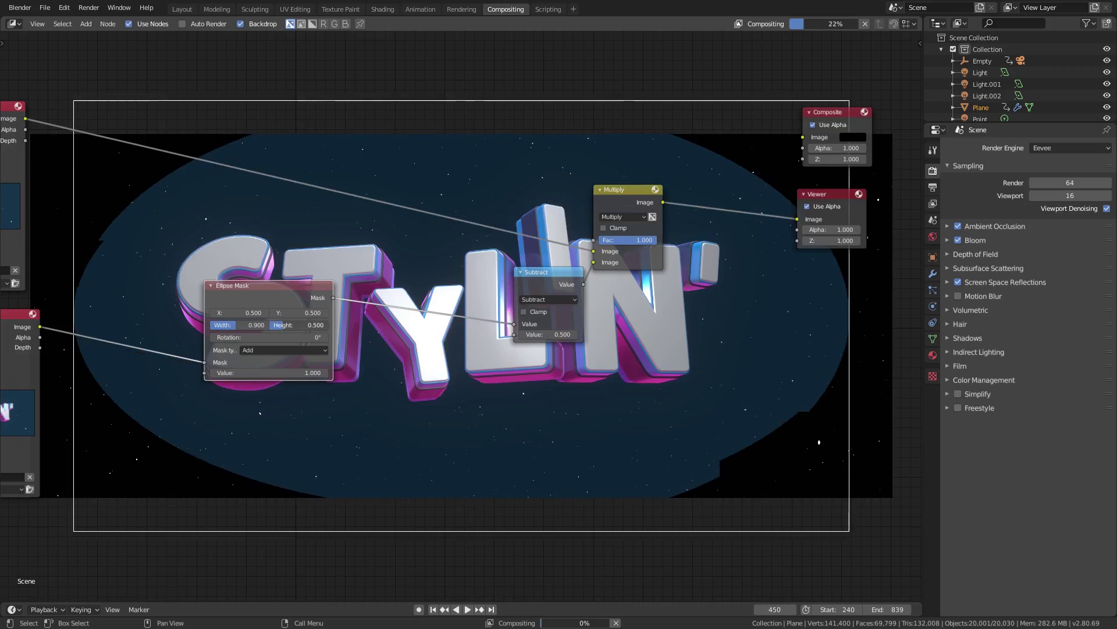
pyautogui.click(285, 327)
pyautogui.write('0.35')
pyautogui.press('Return')
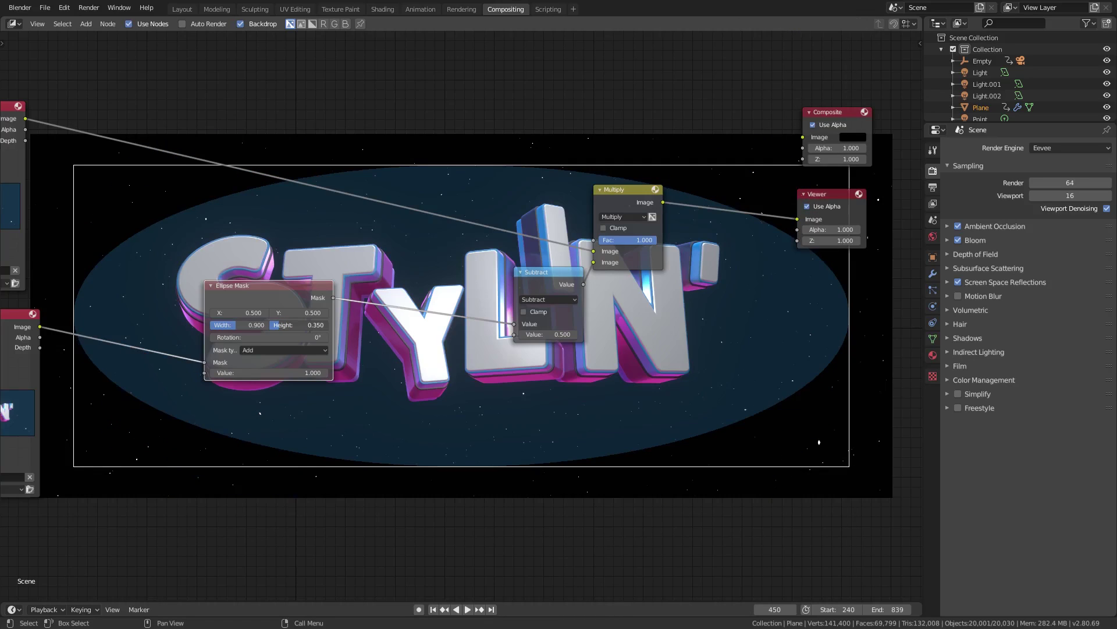
pyautogui.moveTo(285, 326); pyautogui.dragTo(286, 326)
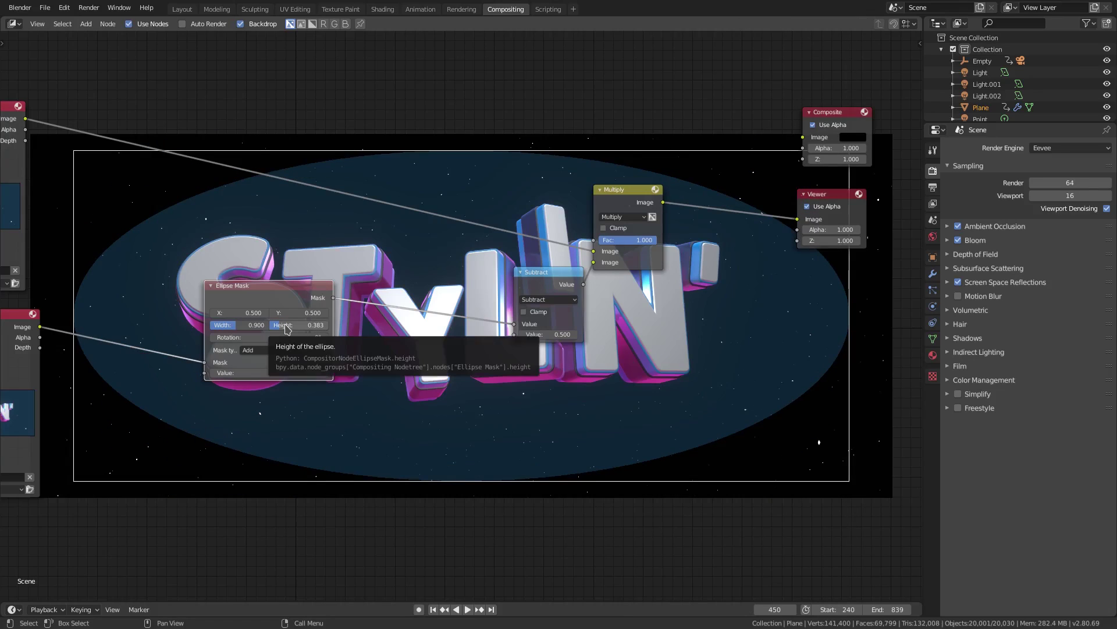
# Move the Ellipse Mask and Subtract nodes left to make room before the Multiply mix node
pyautogui.moveTo(526, 384); pyautogui.dragTo(490, 389, button='middle')
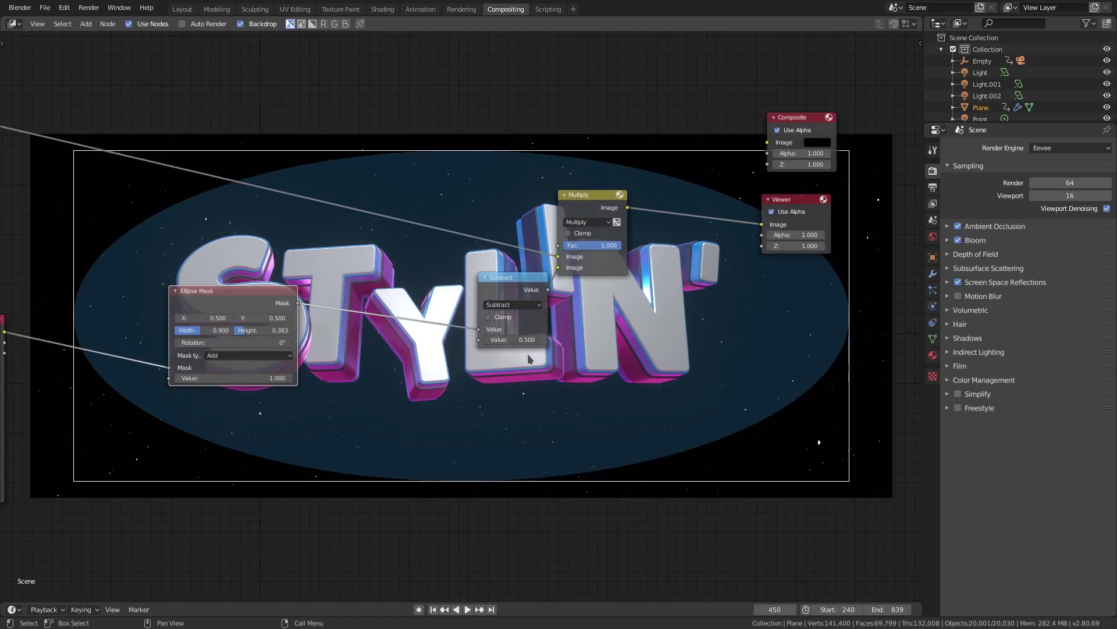
pyautogui.moveTo(185, 310); pyautogui.dragTo(98, 328)
pyautogui.moveTo(510, 285); pyautogui.dragTo(277, 317)
# Add a Blur node and insert it into the link between the Subtract node and the Multiply mix node
pyautogui.hotkey('shift', 'a')
pyautogui.click(443, 329)
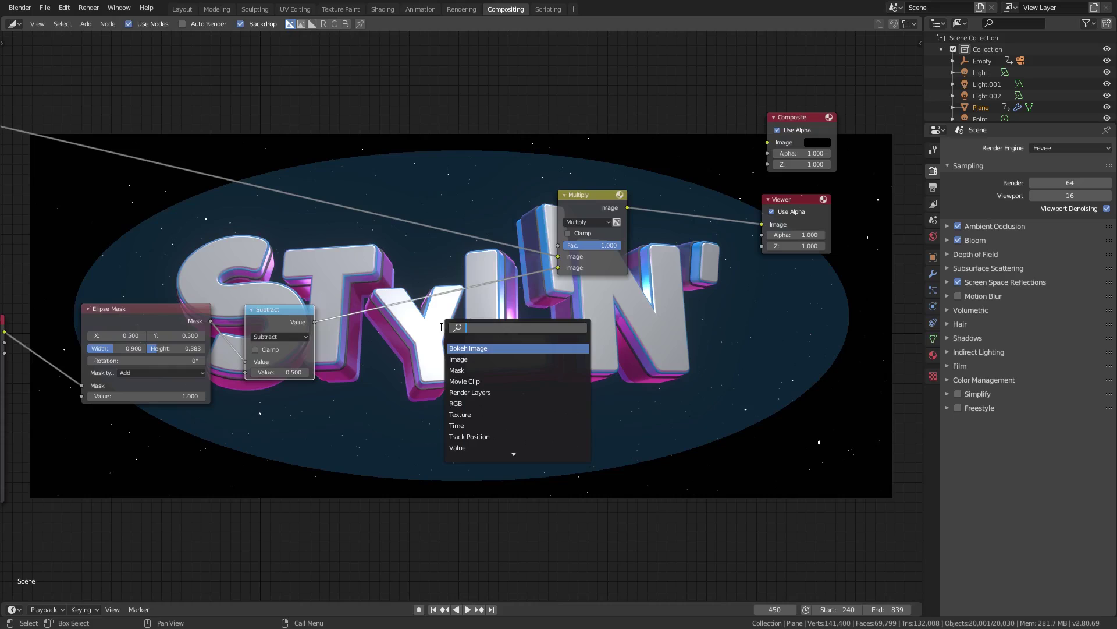
pyautogui.write('fil')
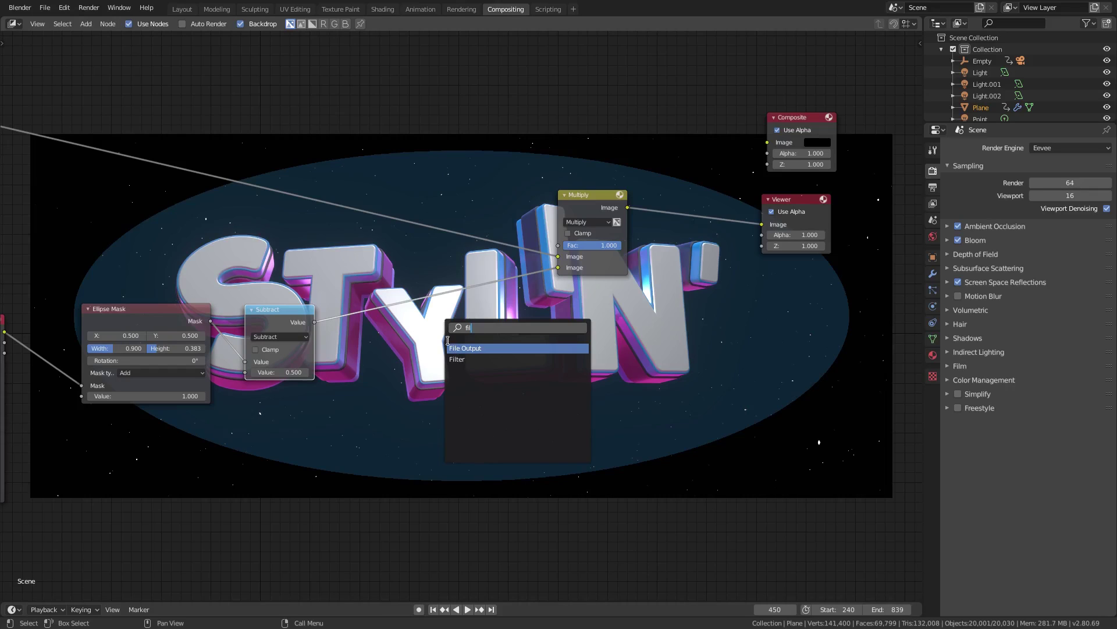
pyautogui.press('BackSpace')
pyautogui.press('BackSpace')
pyautogui.press('BackSpace')
pyautogui.write('blu')
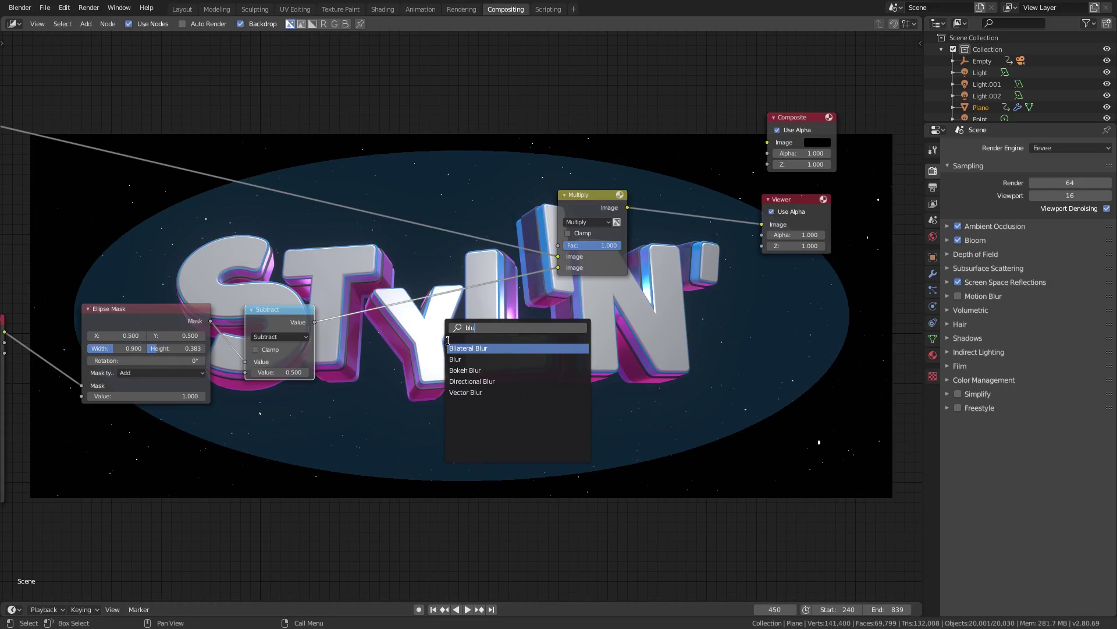
pyautogui.click(455, 359)
pyautogui.click(396, 317)
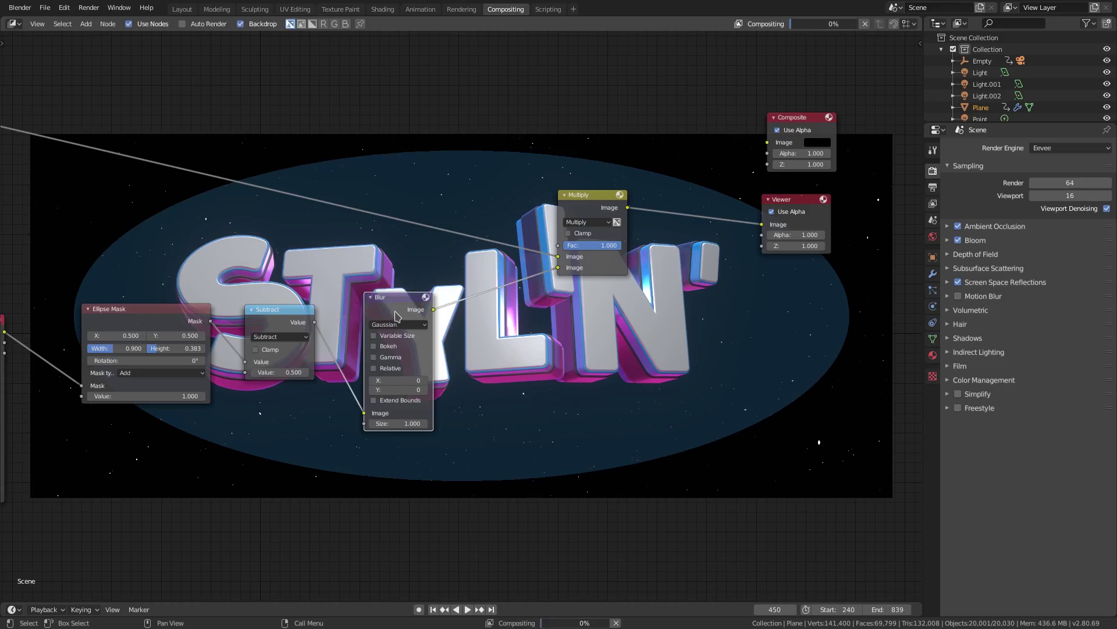
# Set the Blur node's filter type to Fast Gaussian and enable Relative
pyautogui.click(396, 325)
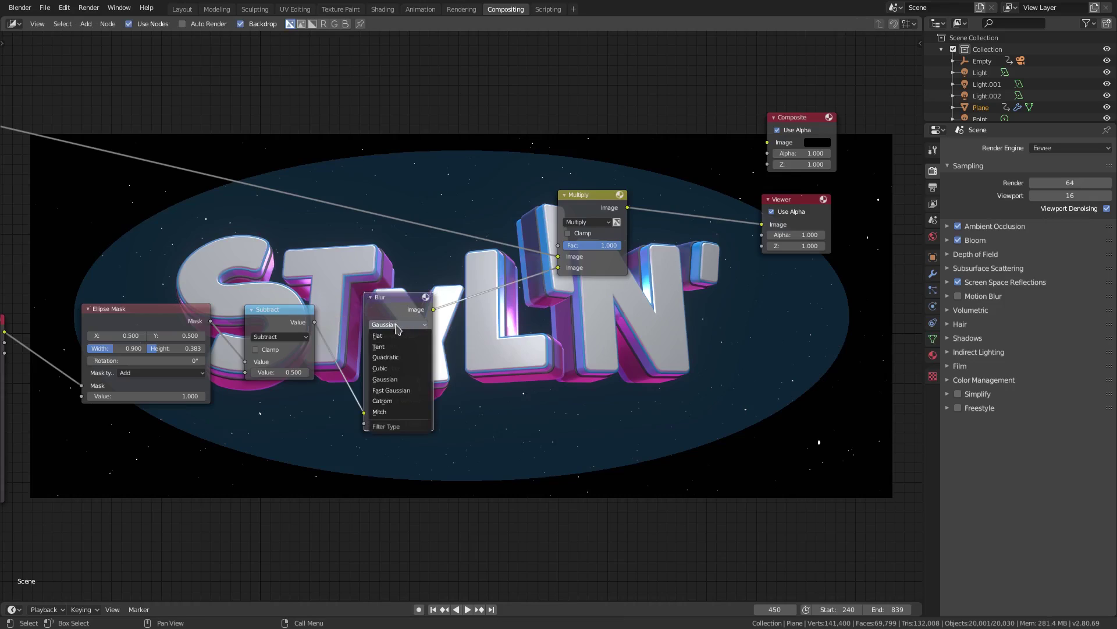
pyautogui.click(391, 389)
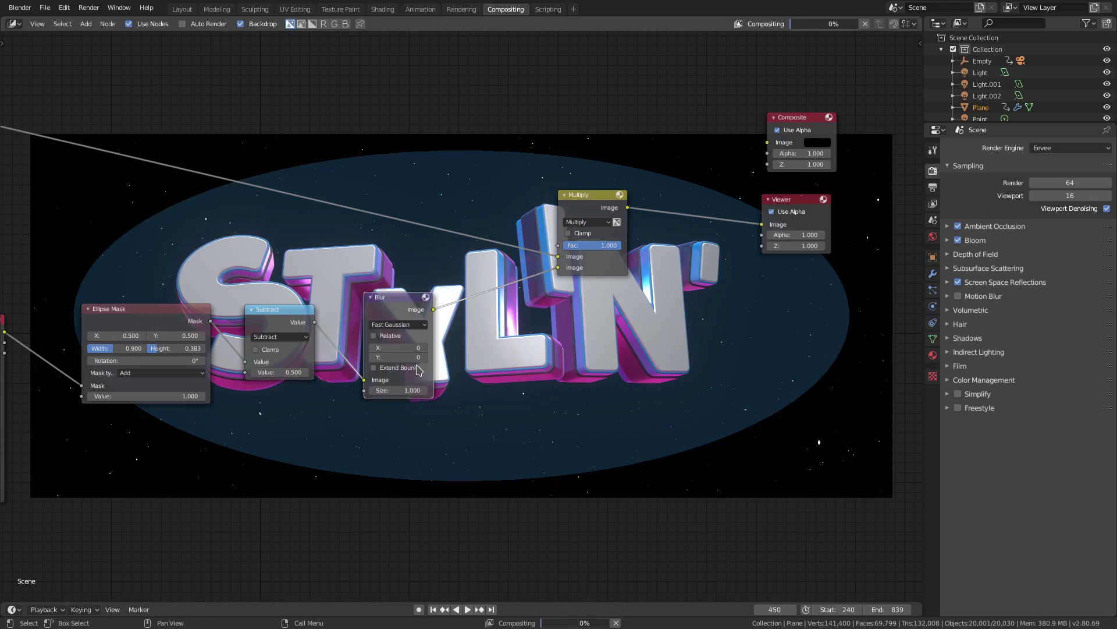
pyautogui.click(390, 336)
# Set the Blur node's X and Y amounts to 50% each
pyautogui.moveTo(398, 370); pyautogui.dragTo(432, 370)
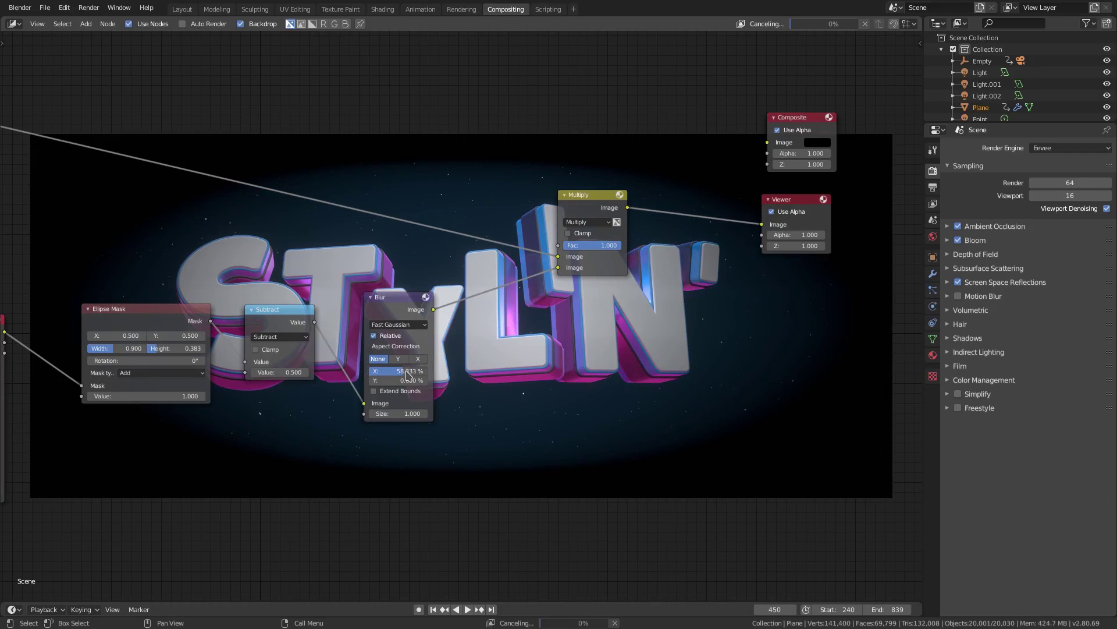
pyautogui.click(408, 371)
pyautogui.write('50')
pyautogui.press('Return')
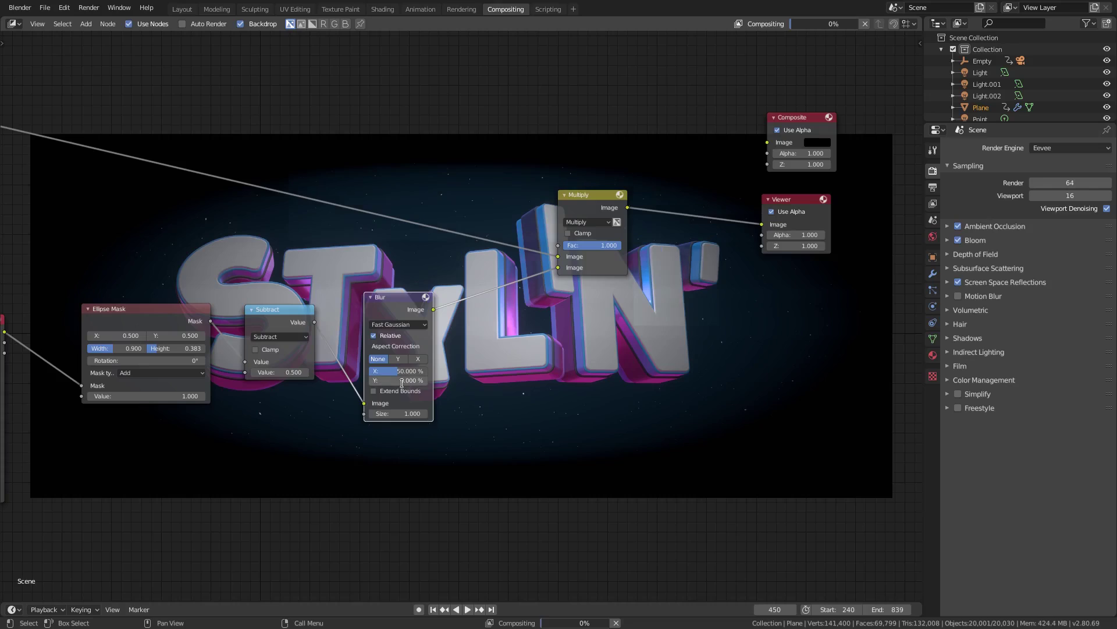
pyautogui.click(402, 383)
pyautogui.write('50')
pyautogui.press('Return')
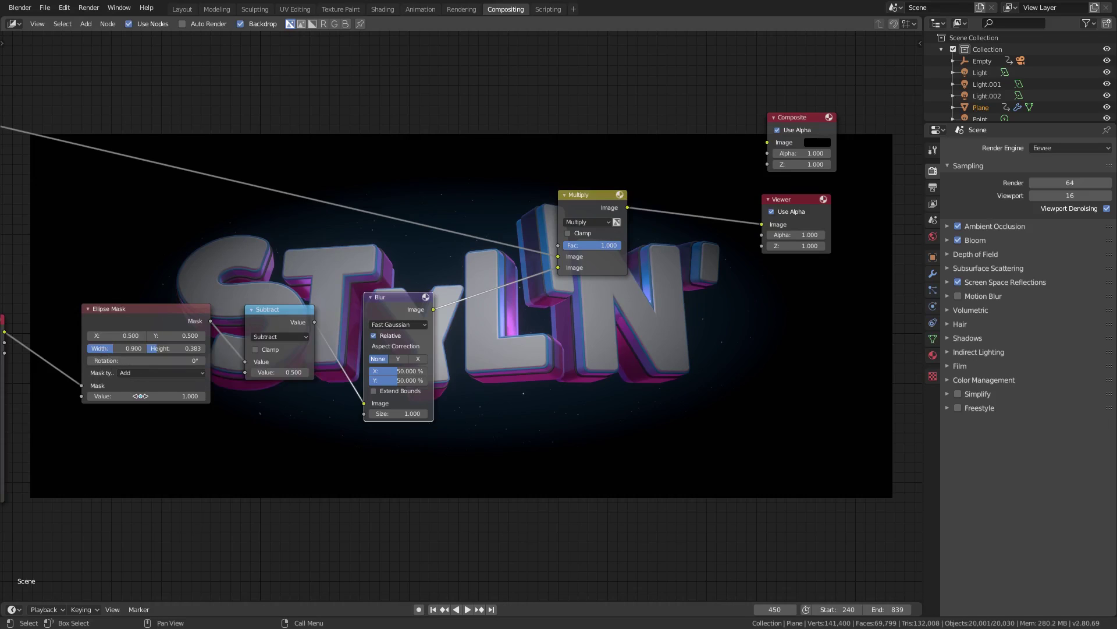
# Open the Ellipse Mask's X position for editing
pyautogui.click(128, 335)
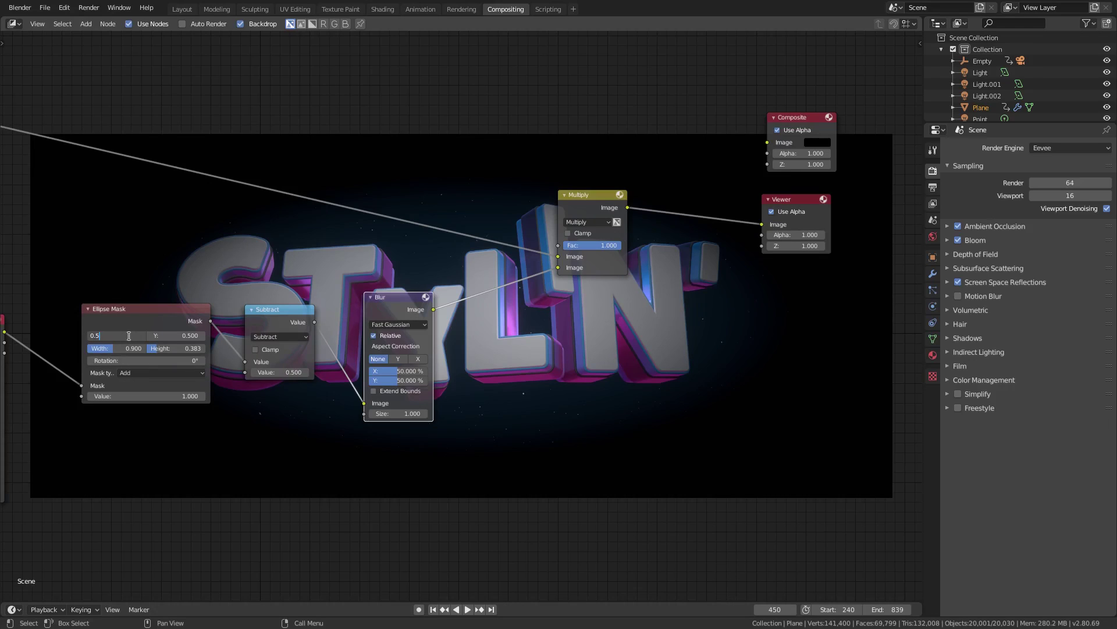